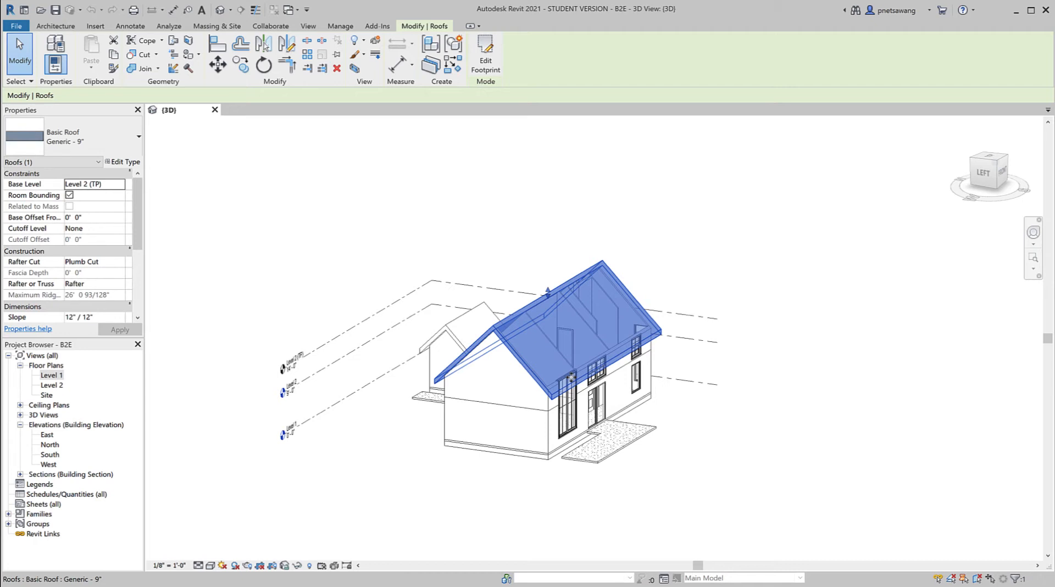
Open the Level 1 floor plan with nothing selected and focus on the exterior wall along grid 1.
click(52, 375)
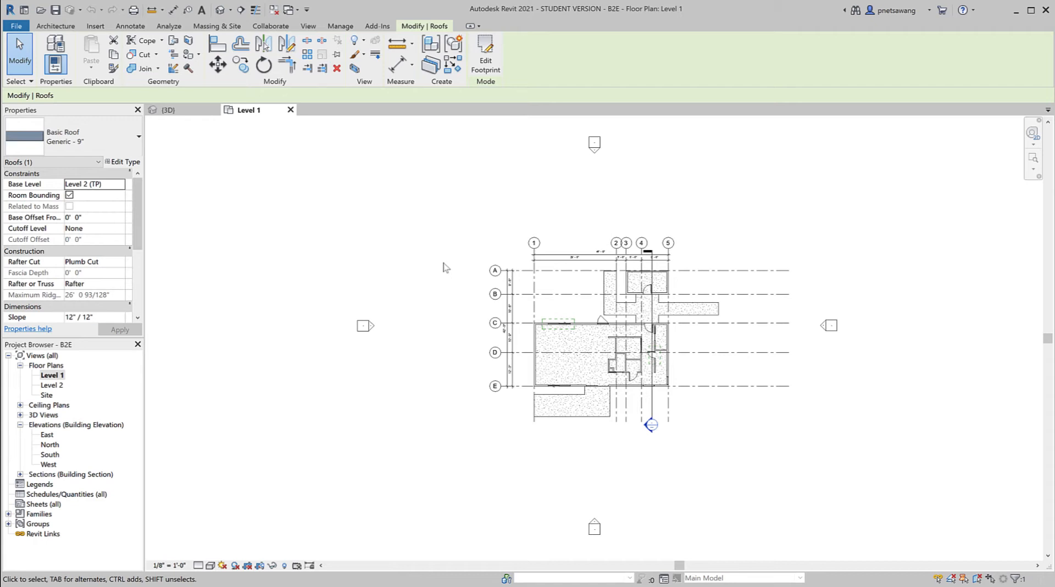
click(445, 268)
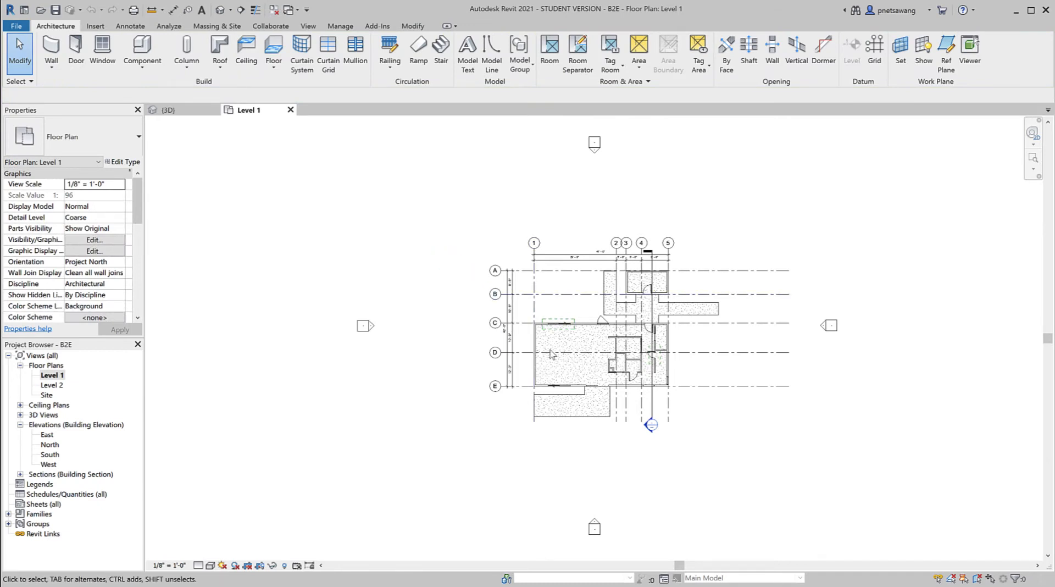
scroll(541, 356, up, 2)
scroll(541, 356, up, 5)
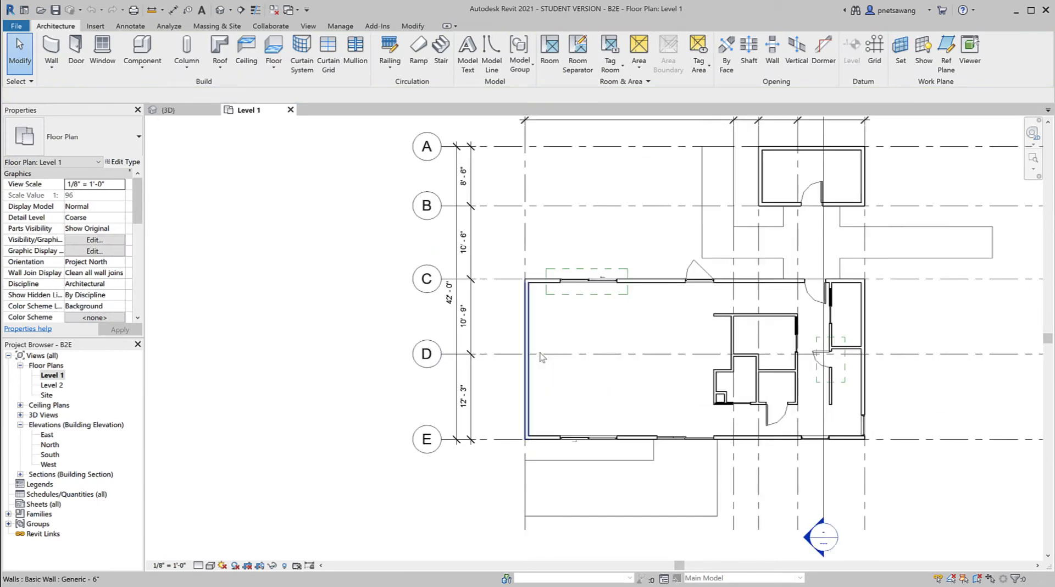
middle_drag(541, 356, 559, 345)
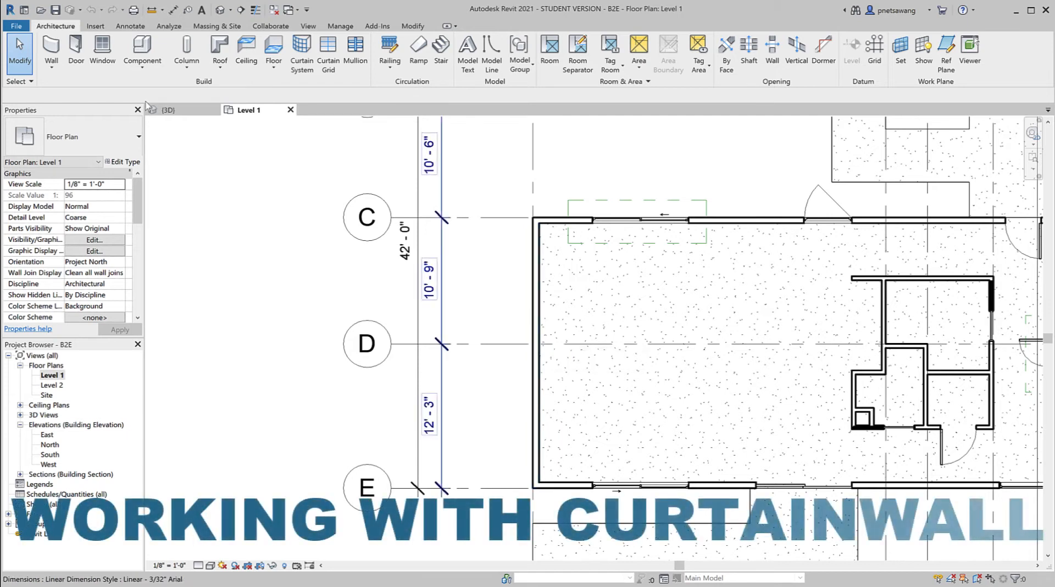
Start a new wall and choose the Curtain Wall 1 type.
click(53, 45)
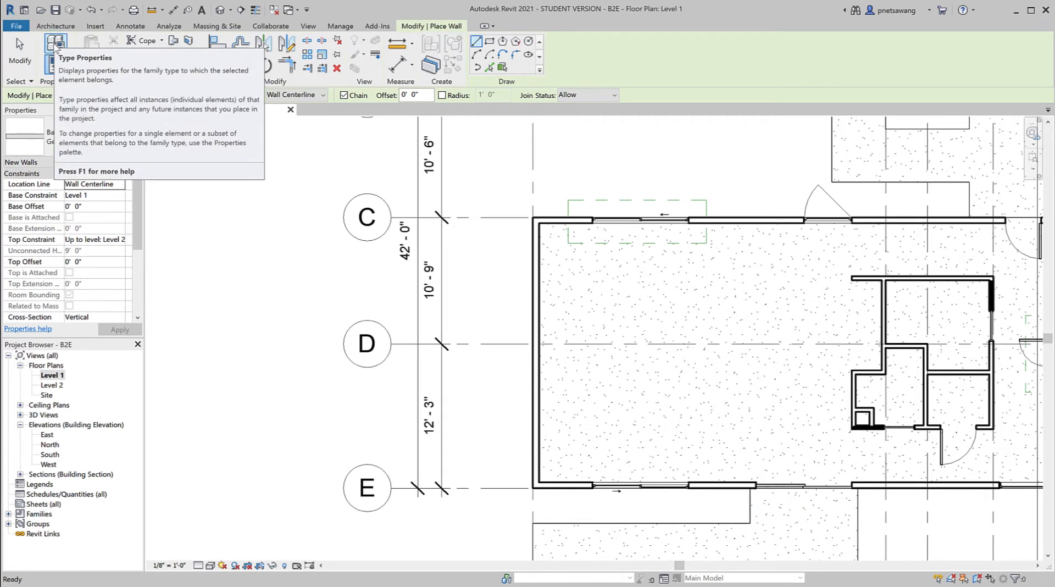
click(129, 136)
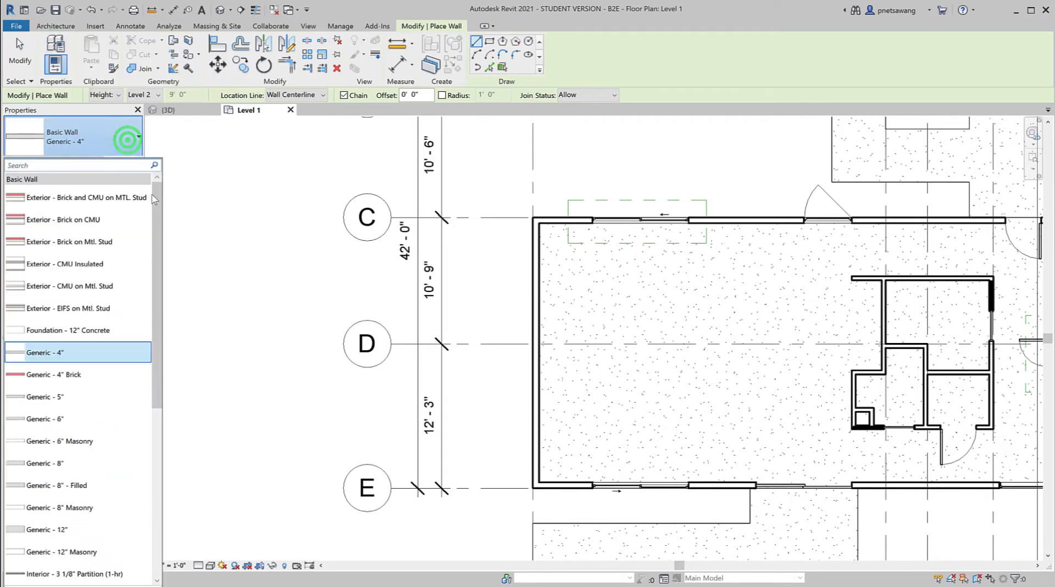
drag(158, 222, 147, 391)
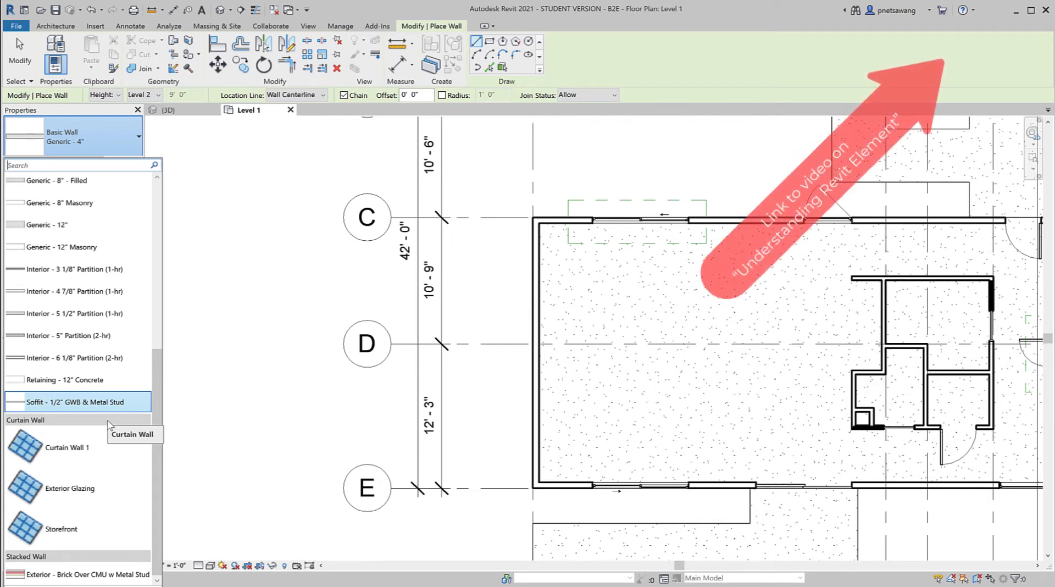
click(83, 448)
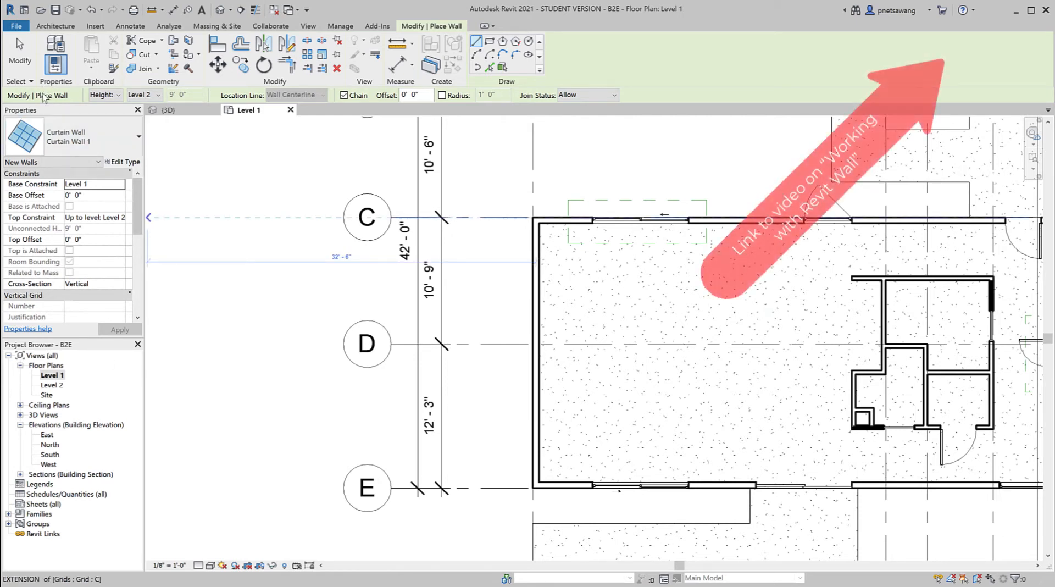
Set the new curtain wall to an unconnected height of 12' and a base offset of 2', keeping its join status at Allow.
click(158, 96)
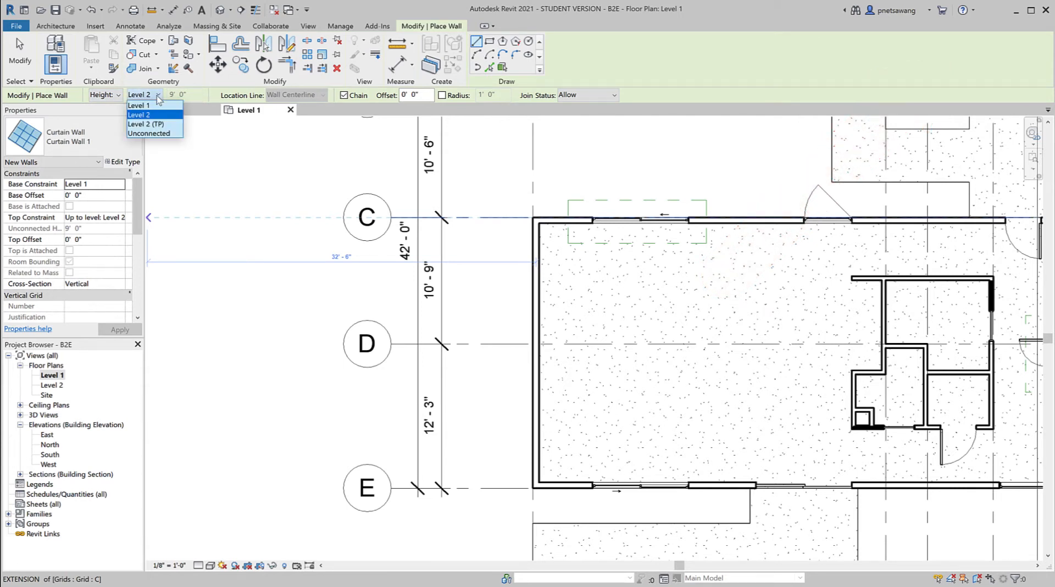
click(150, 133)
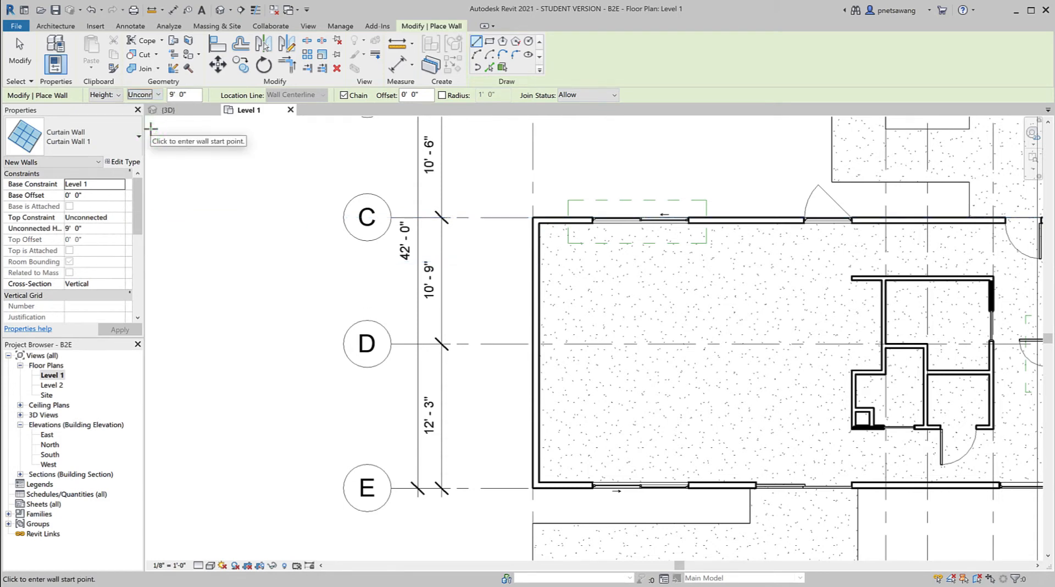
drag(190, 94, 161, 94)
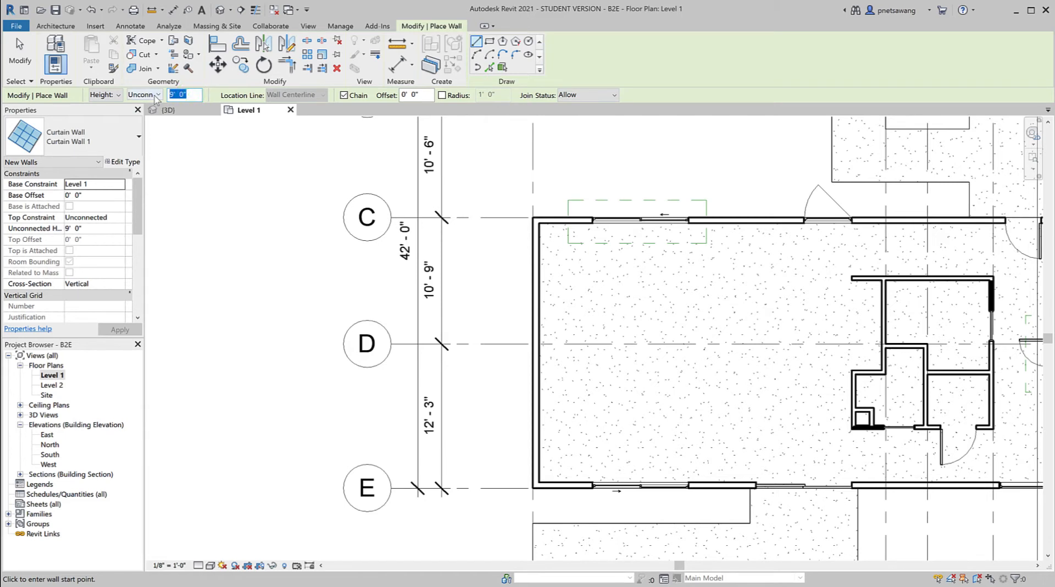
text(12)
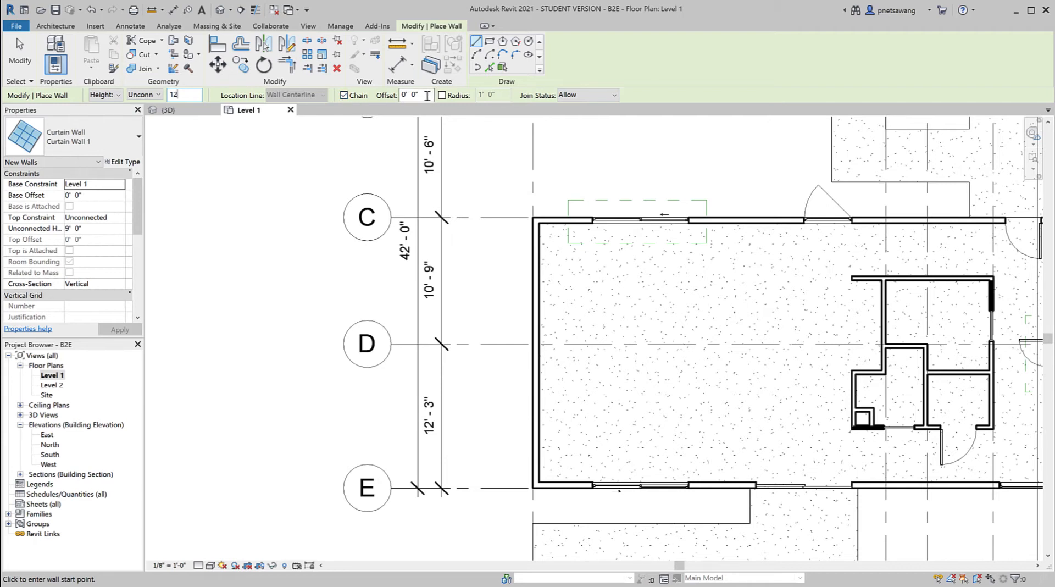
click(591, 96)
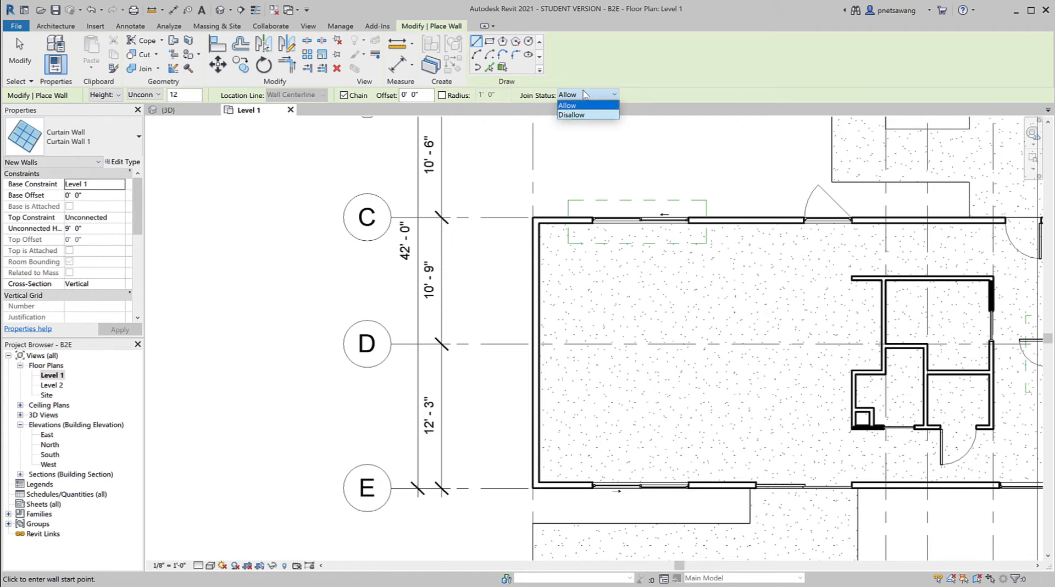
click(583, 97)
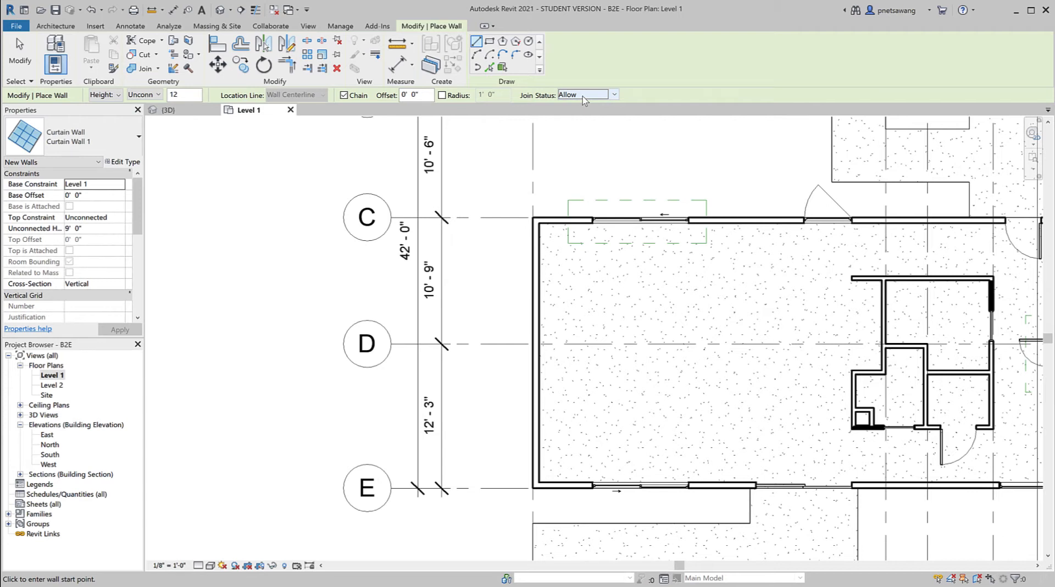
click(96, 199)
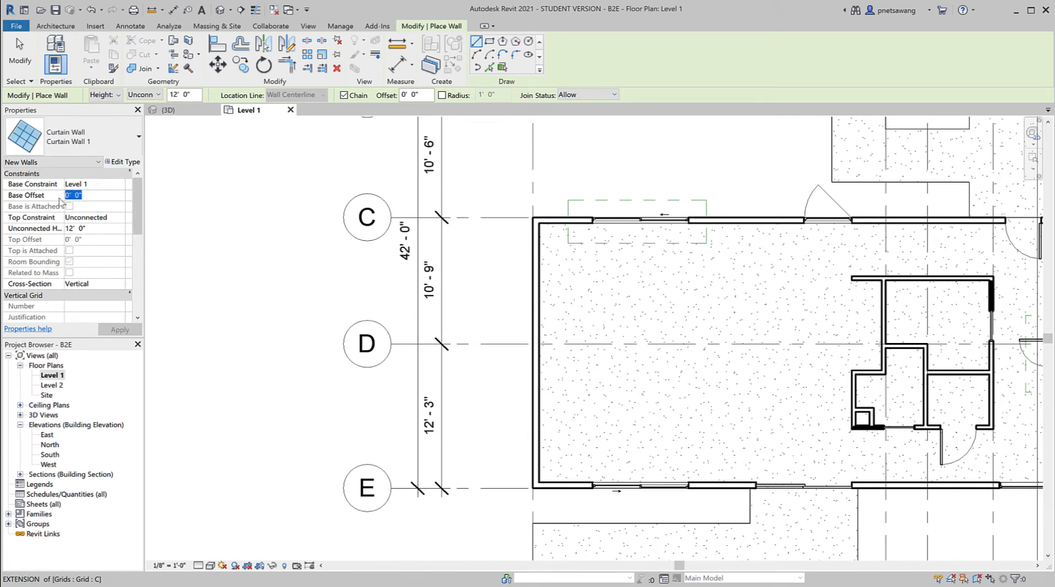
text(2)
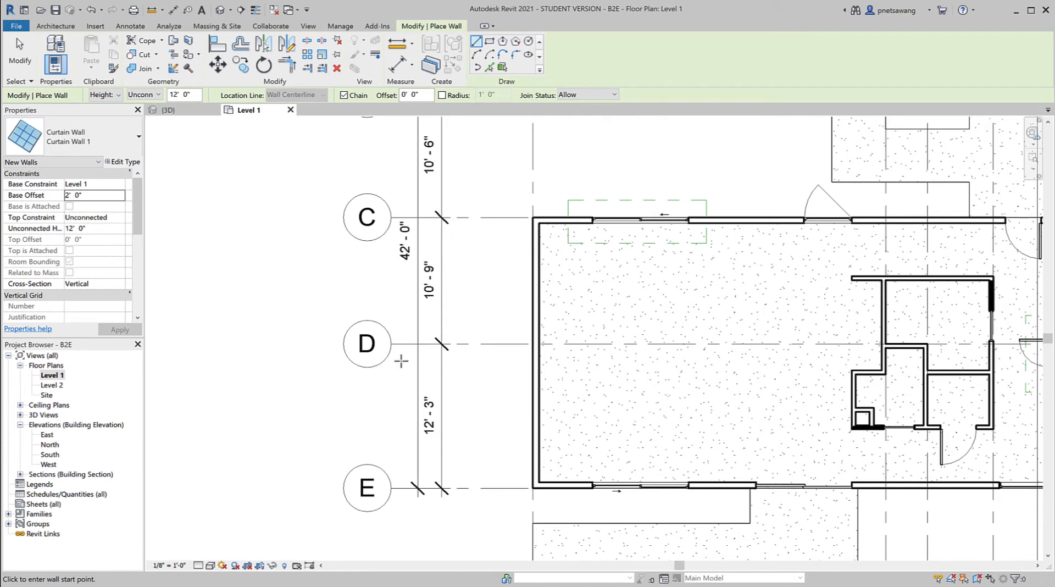
Draw a curtain wall about 17'-2" long inside the exterior wall on grid 1, between grids C and E.
click(536, 250)
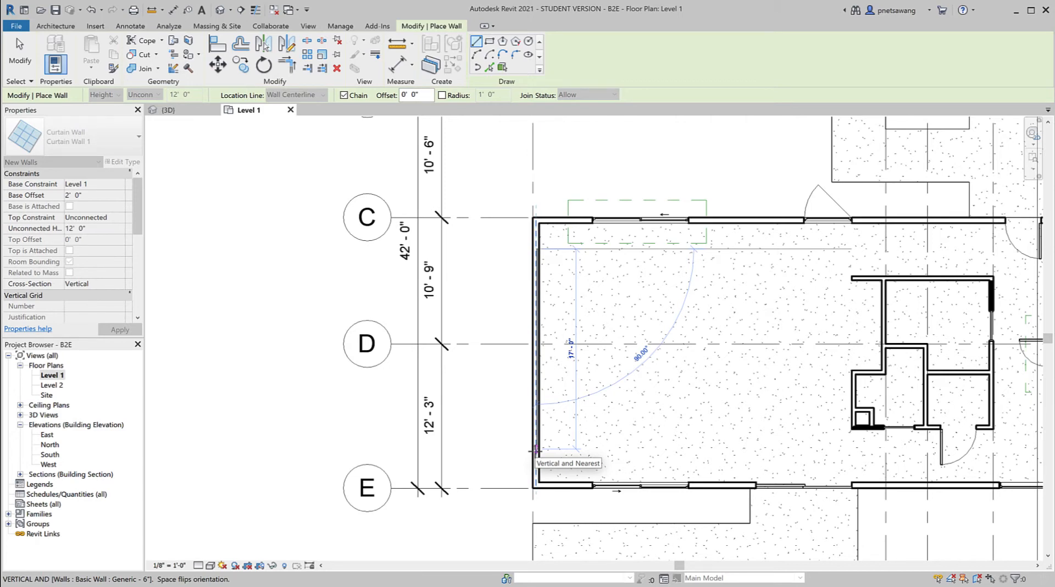
scroll(536, 450, up, 5)
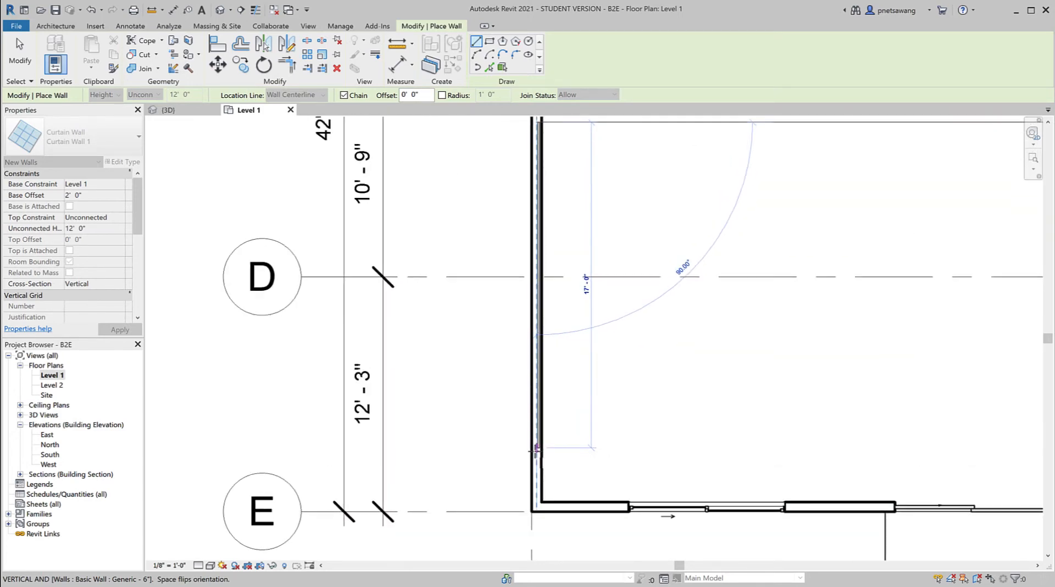
scroll(536, 448, up, 1)
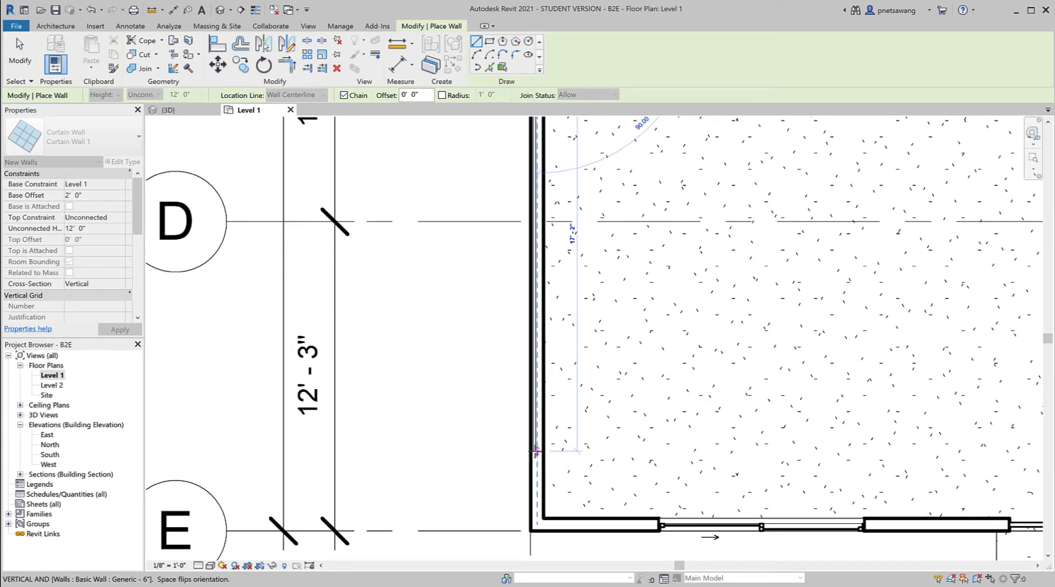
click(536, 451)
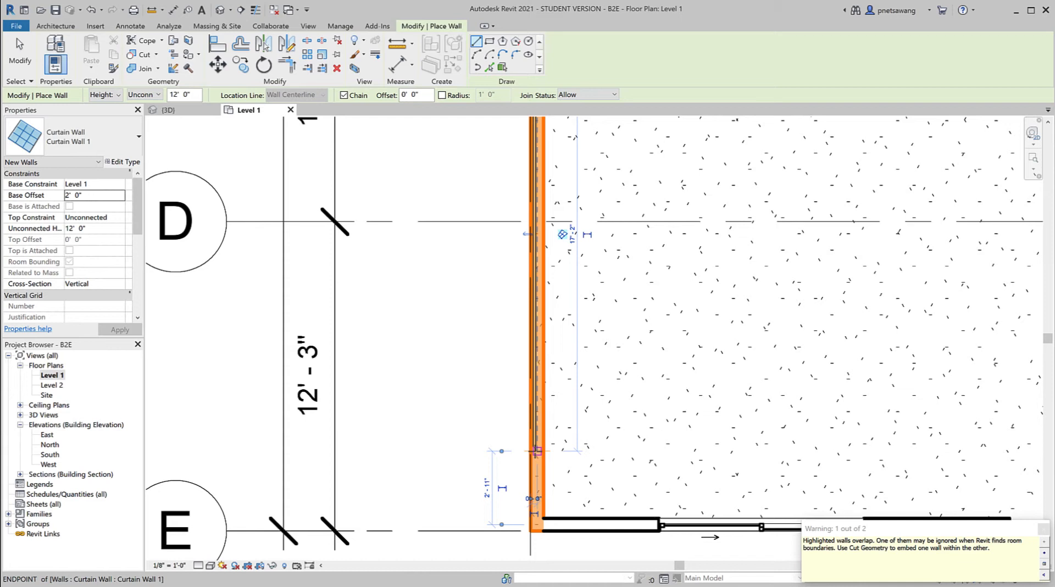
key(Escape)
key(Escape)
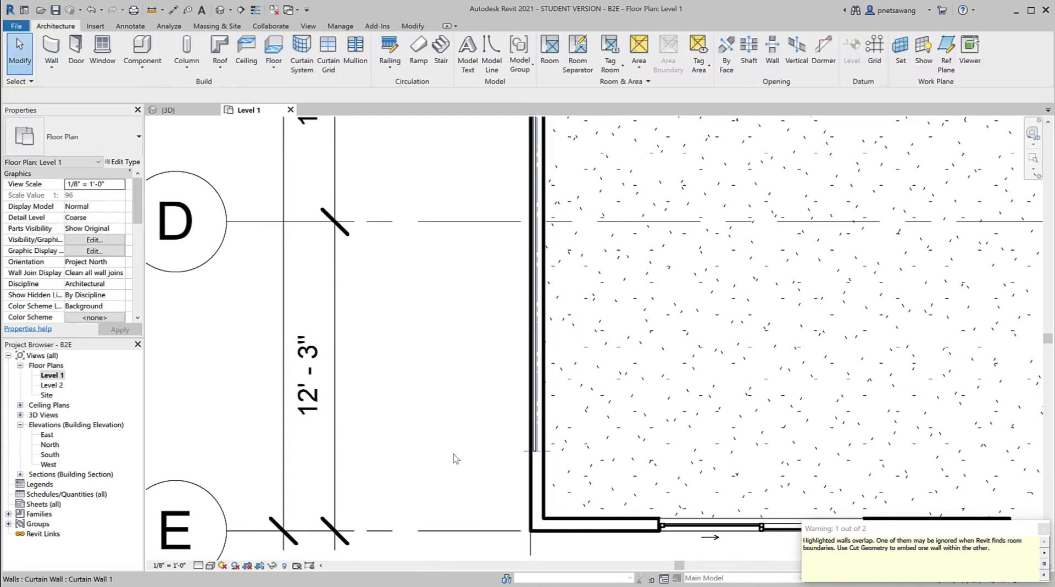
Examine how the curtain wall sits in the exterior wall, up close in plan and from the gable end in 3D.
scroll(536, 464, up, 3)
scroll(536, 464, up, 2)
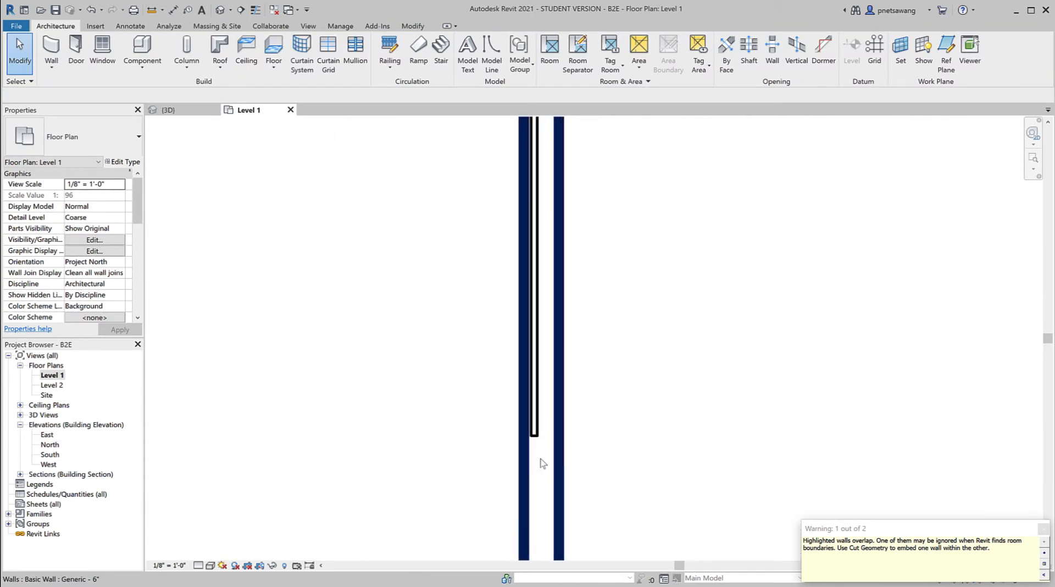
click(169, 110)
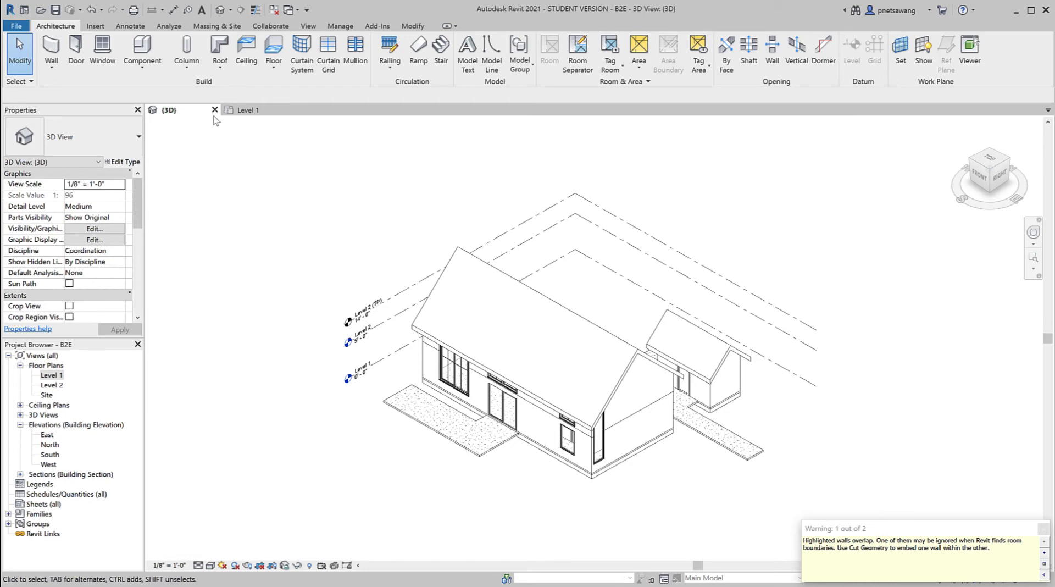
click(474, 262)
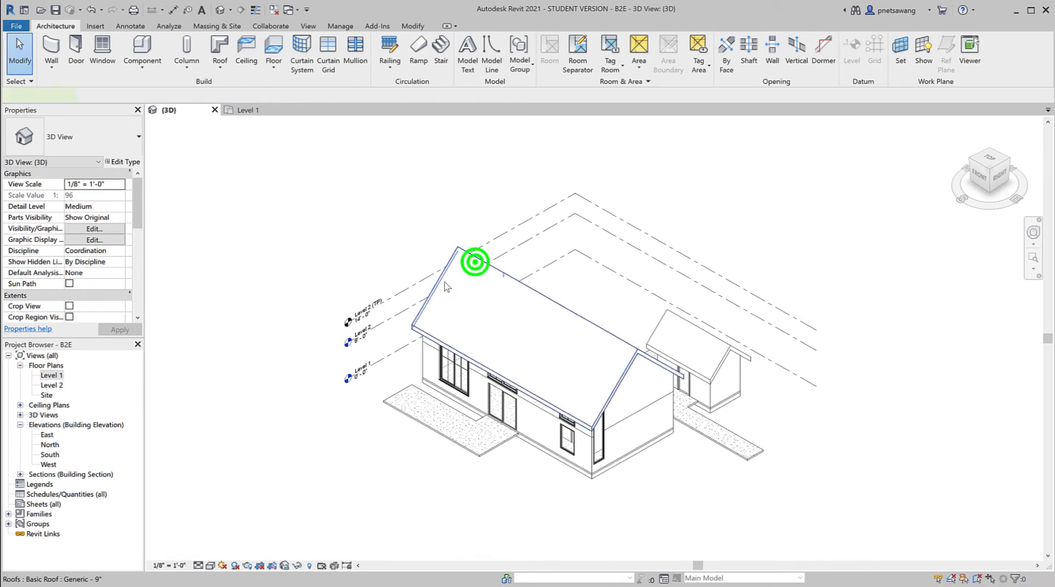
shift+middle_drag(403, 309, 631, 314)
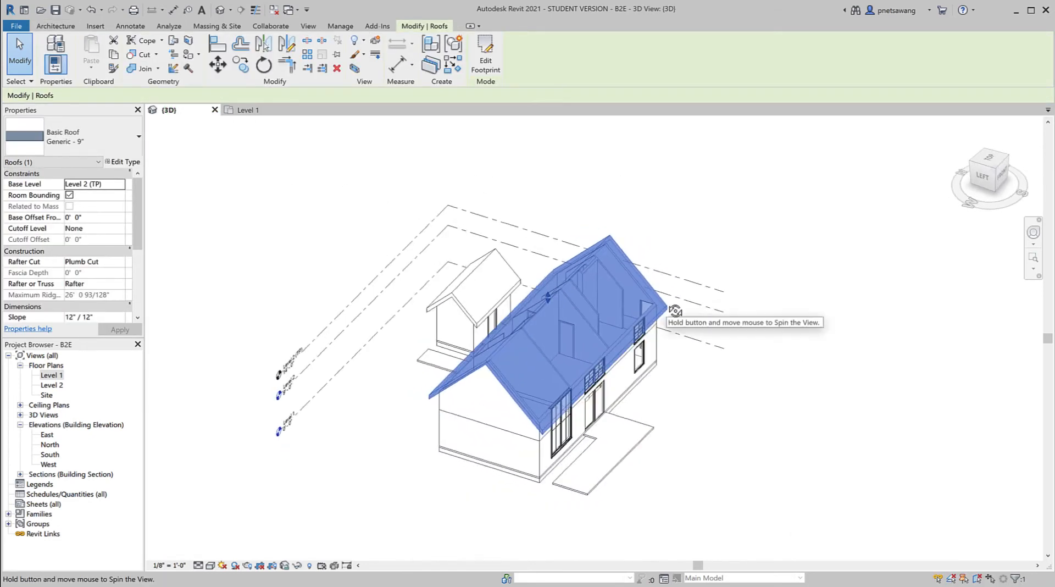
click(721, 435)
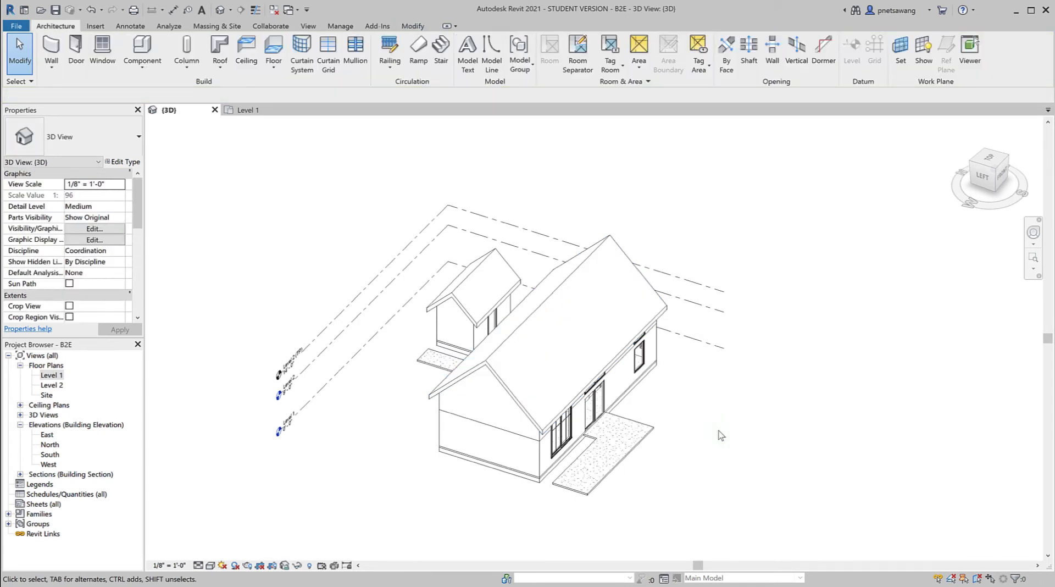
Return to the Level 1 plan and delete the curtain wall overlapping the exterior wall on grid 1.
click(247, 110)
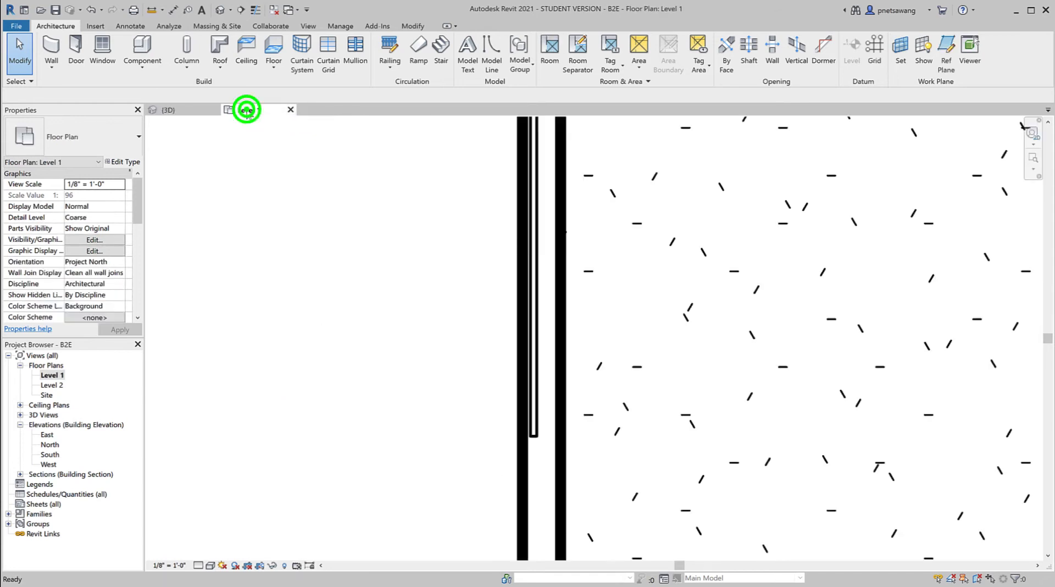
click(541, 415)
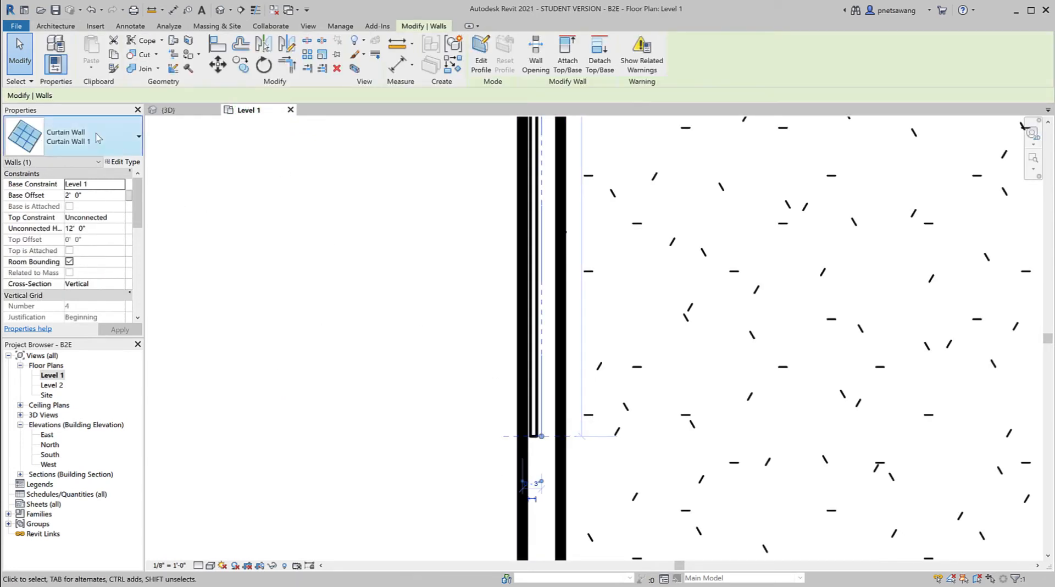
click(387, 315)
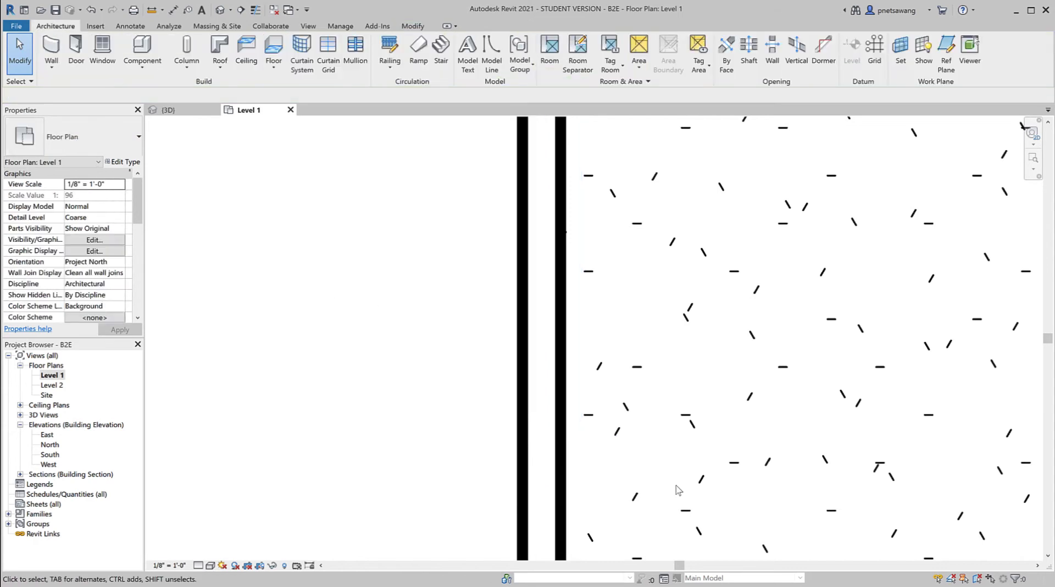
Start a new curtain wall and enable Automatically Embed in the Curtain Wall 1 type properties.
scroll(678, 490, down, 8)
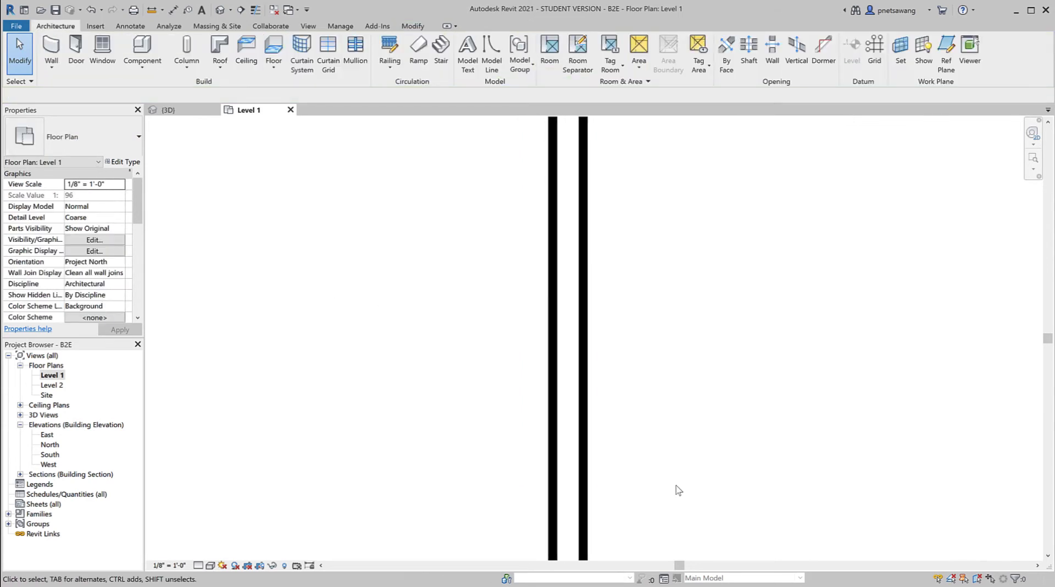
scroll(696, 447, down, 2)
middle_drag(696, 447, 621, 441)
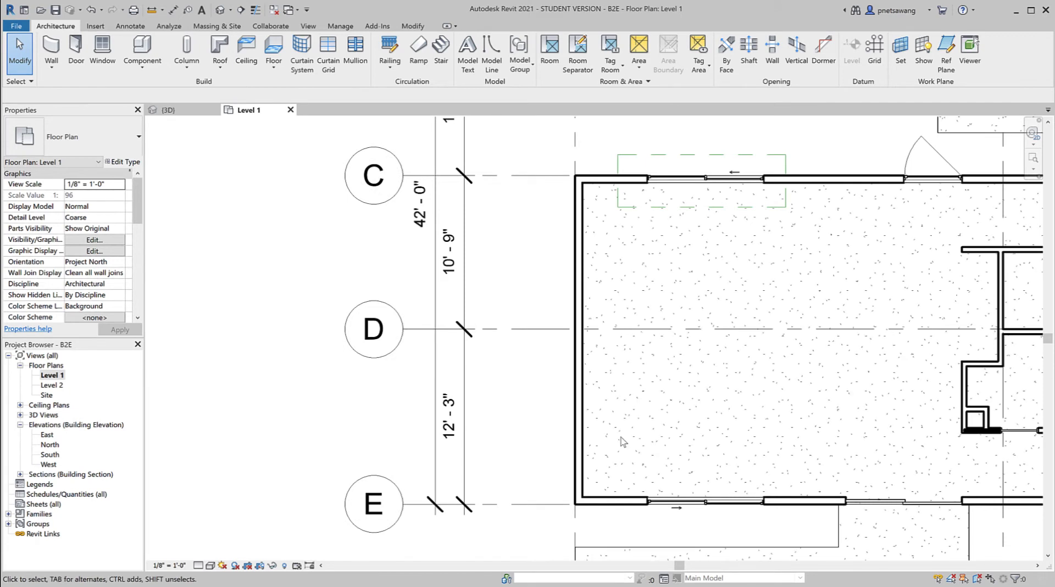
click(51, 46)
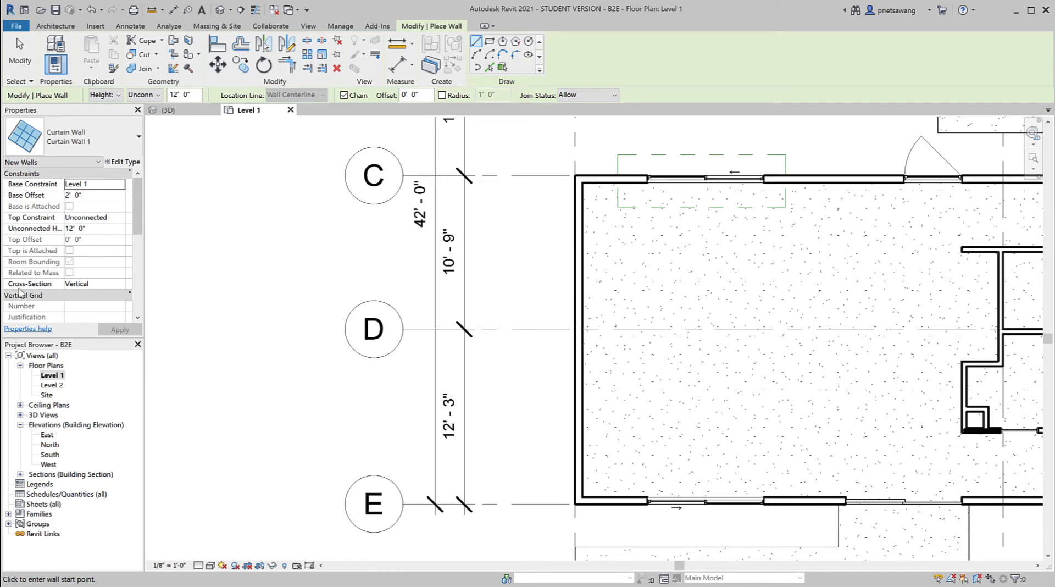
click(124, 162)
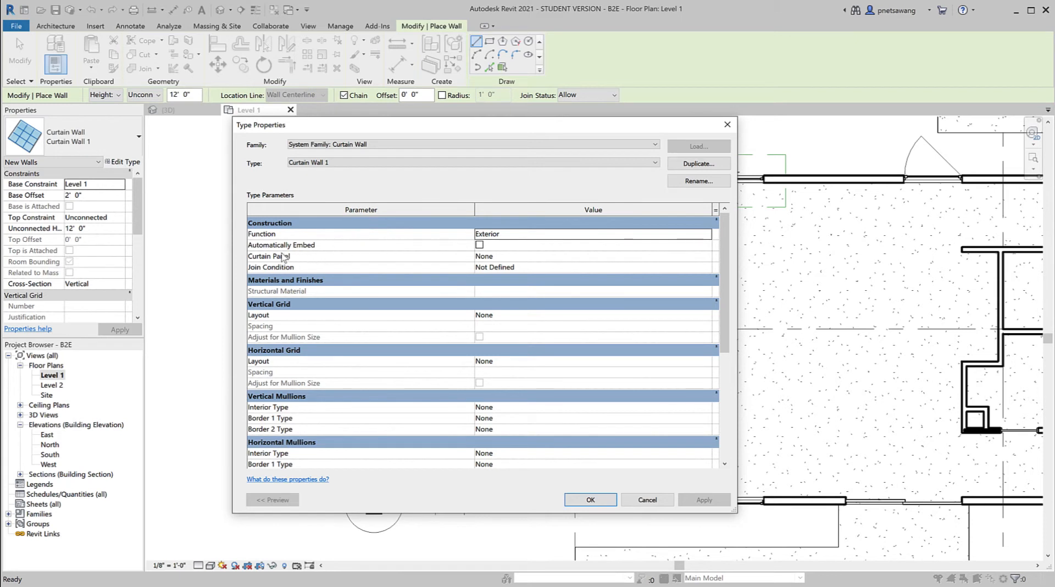
click(479, 245)
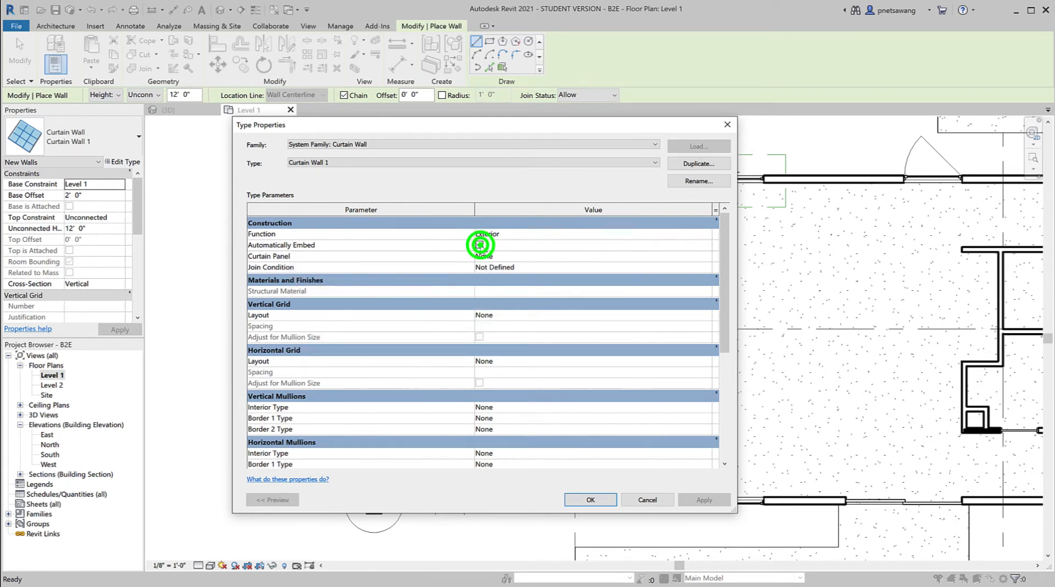
click(586, 494)
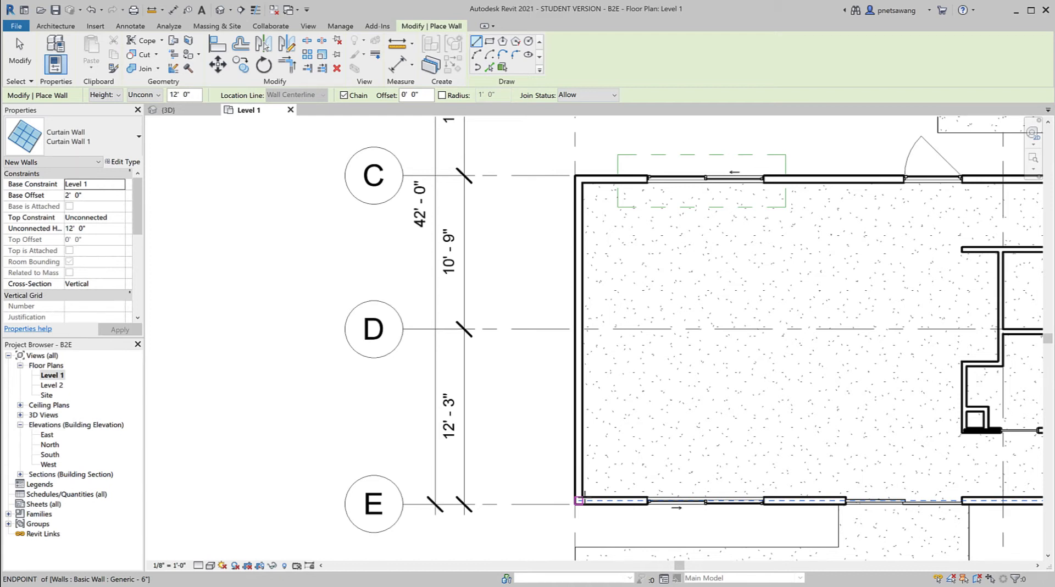
Draw a curtain wall about 17'-6" long along the exterior wall on grid 1, between grids C and E, and check it in 3D.
click(578, 499)
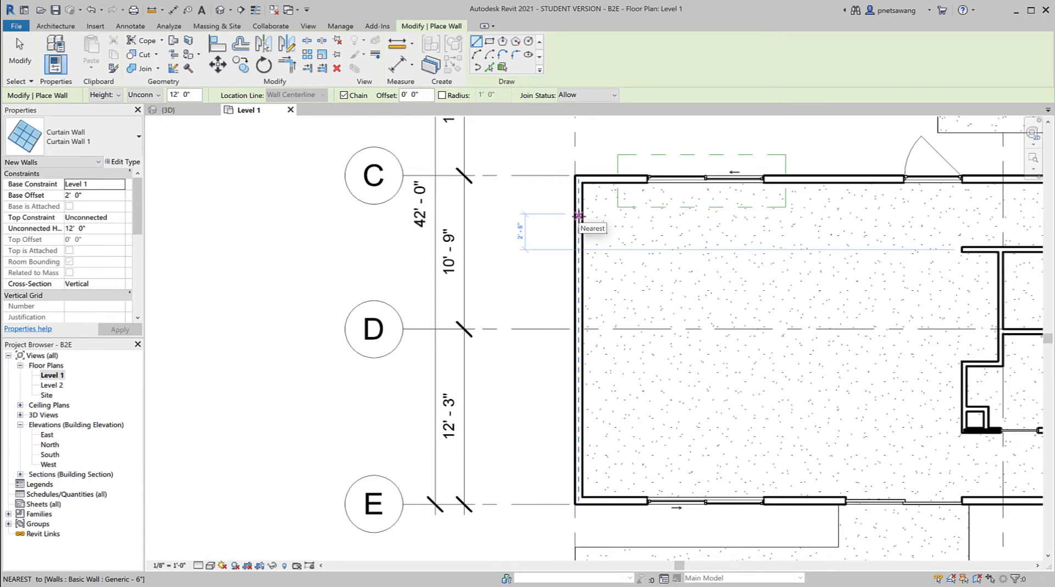
click(578, 216)
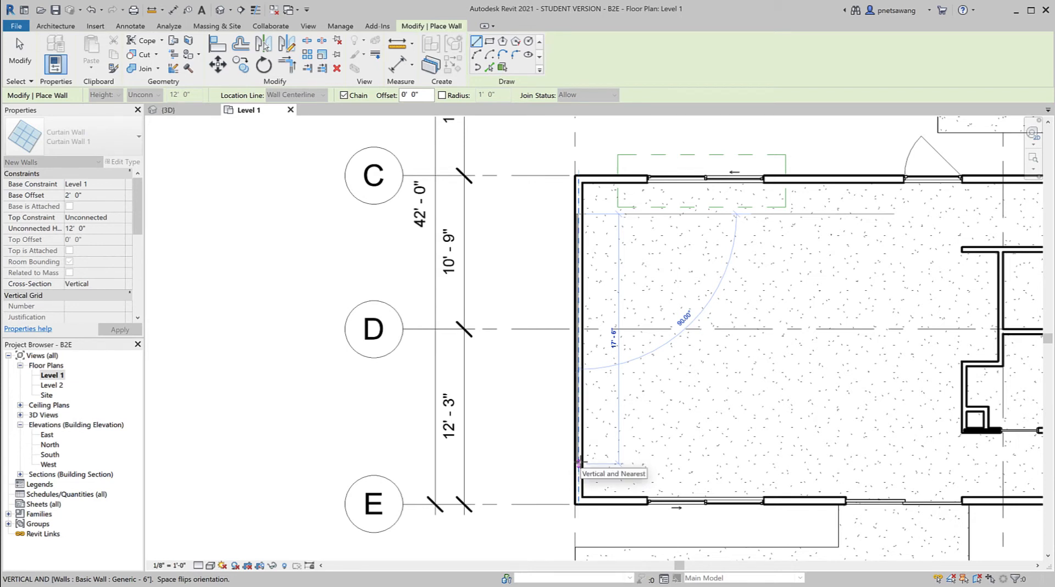
click(579, 463)
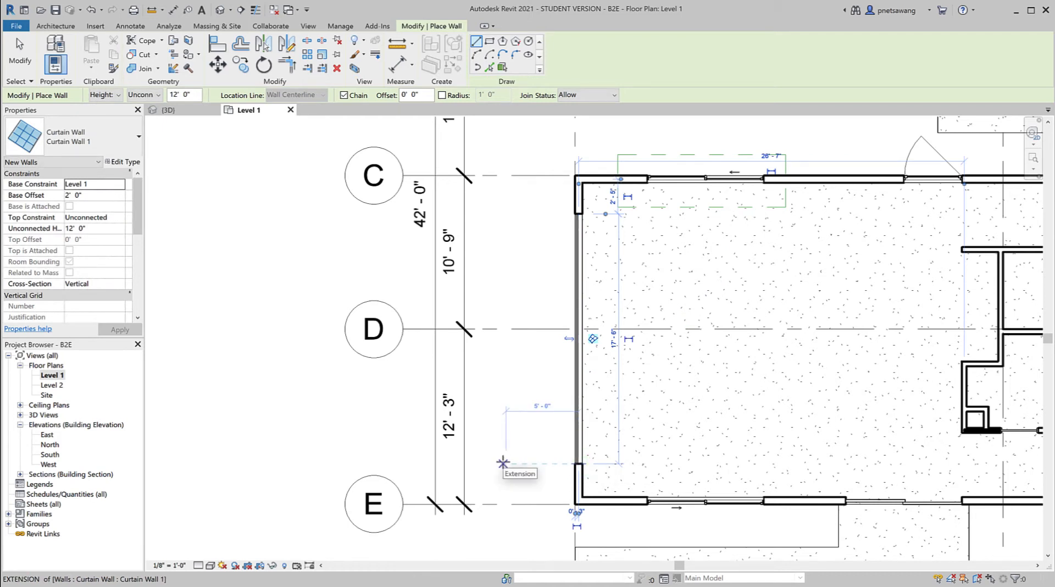
key(Escape)
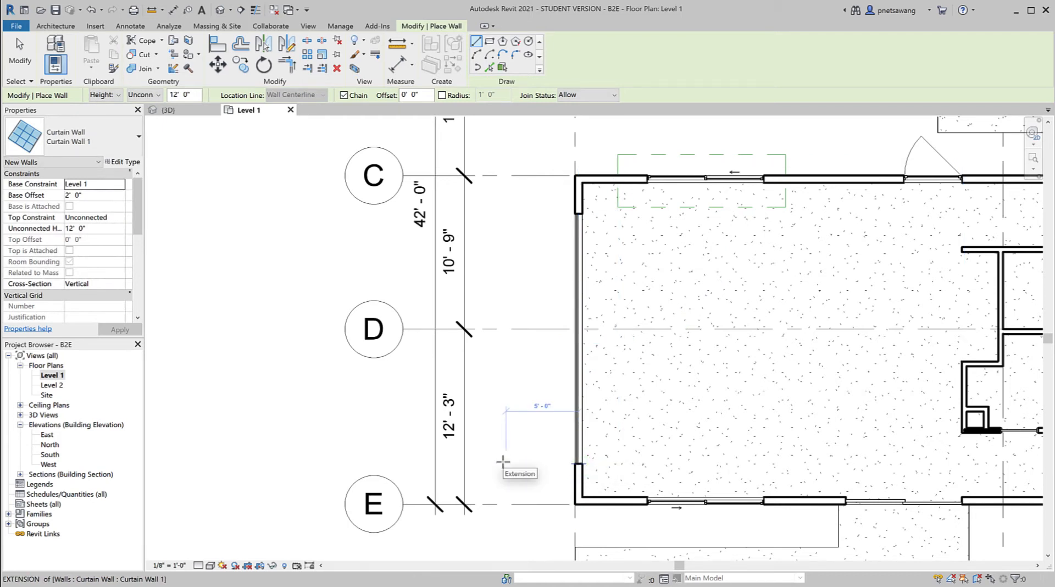
click(175, 110)
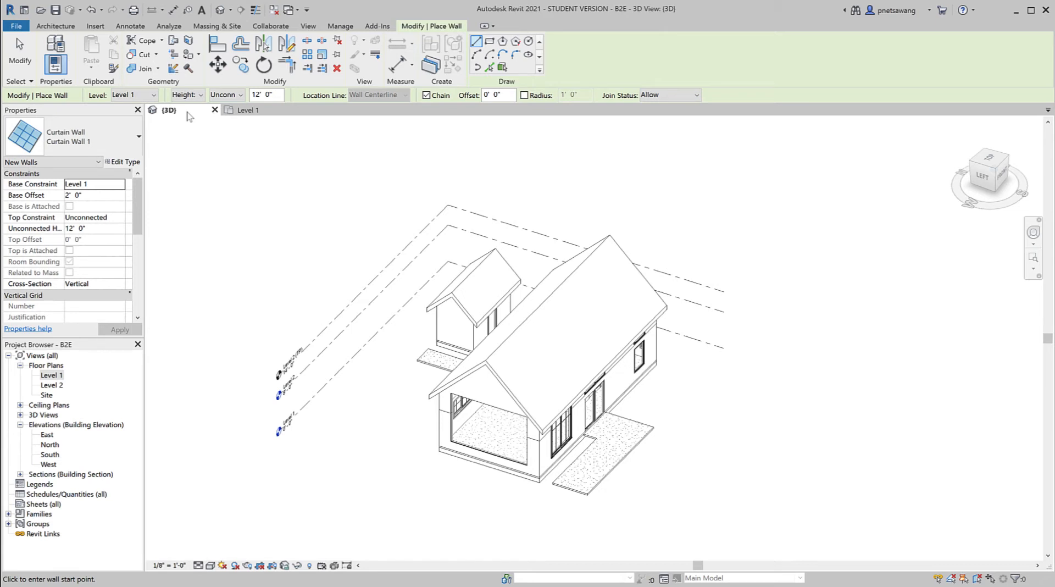
In the West elevation, add three vertical curtain grid lines to the curtain wall, spaced about 4'-0", 4'-1" and 4'-8 1/2" apart.
double_click(51, 464)
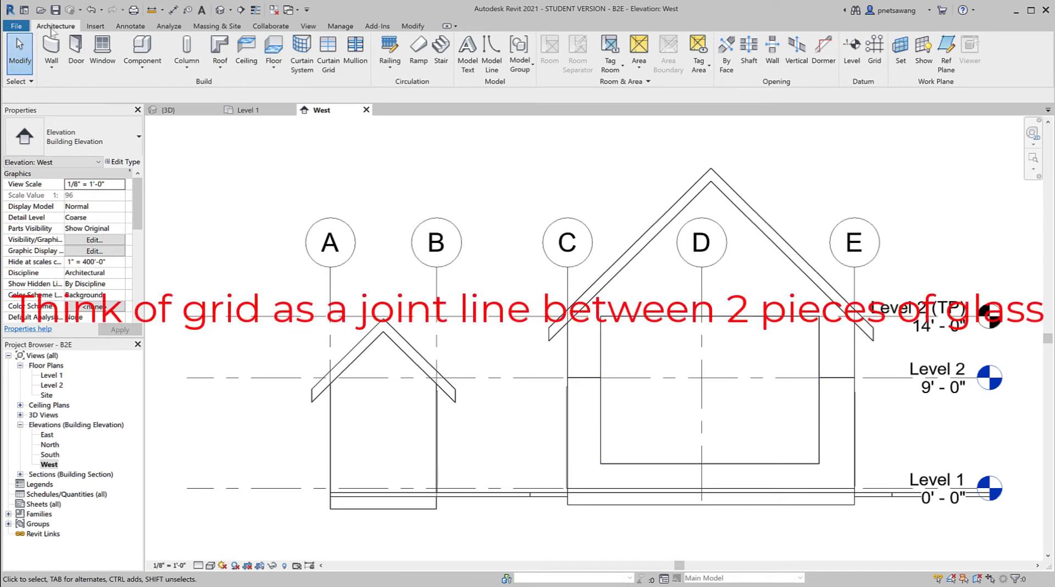
click(329, 50)
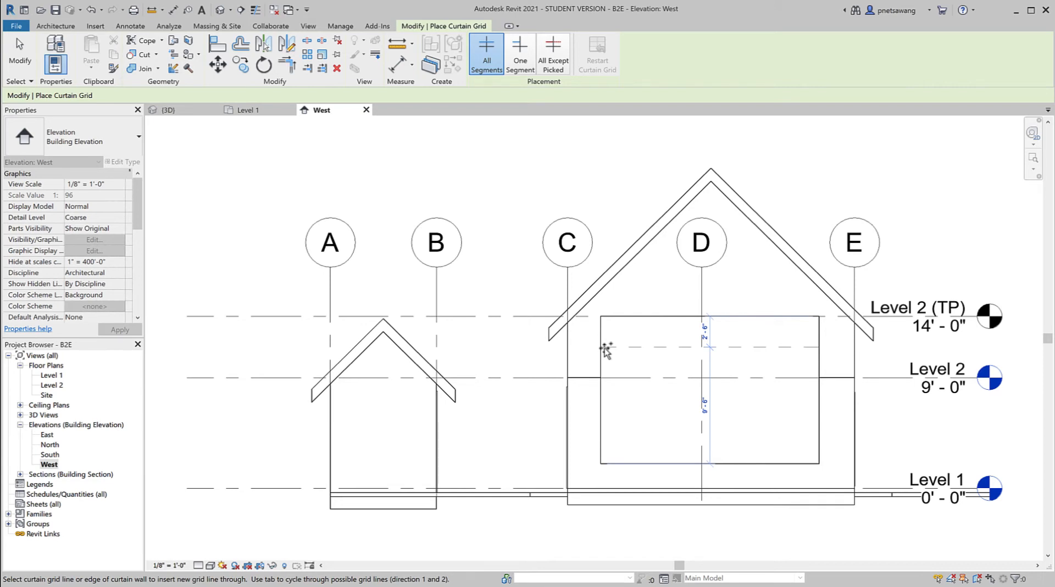
click(651, 318)
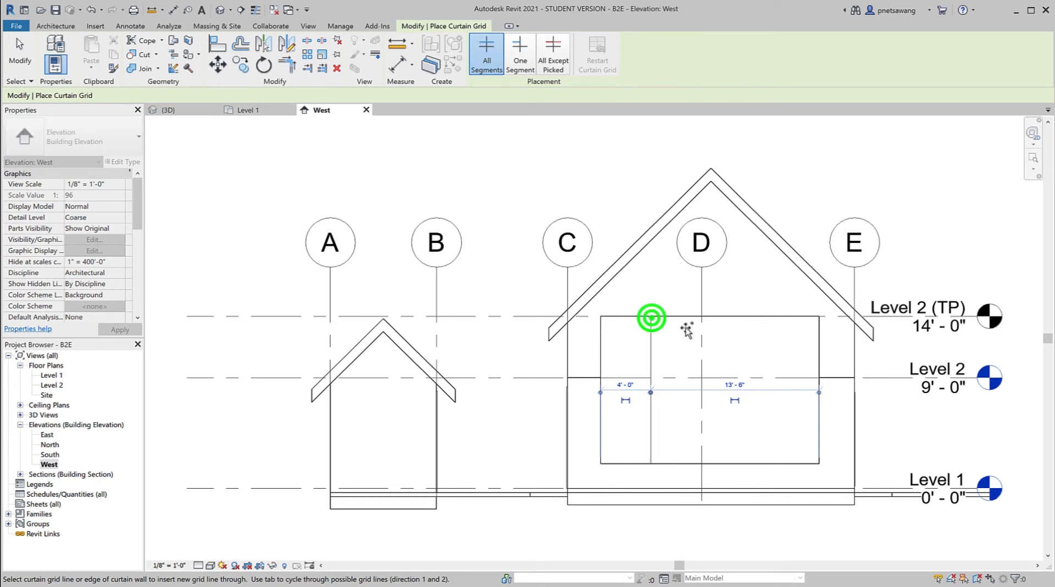
click(698, 317)
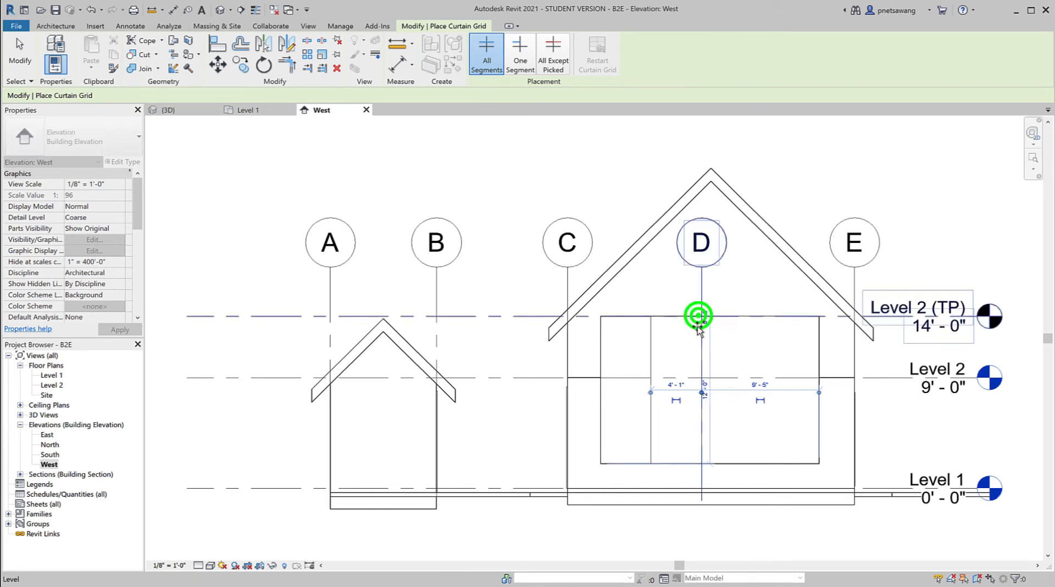
click(761, 319)
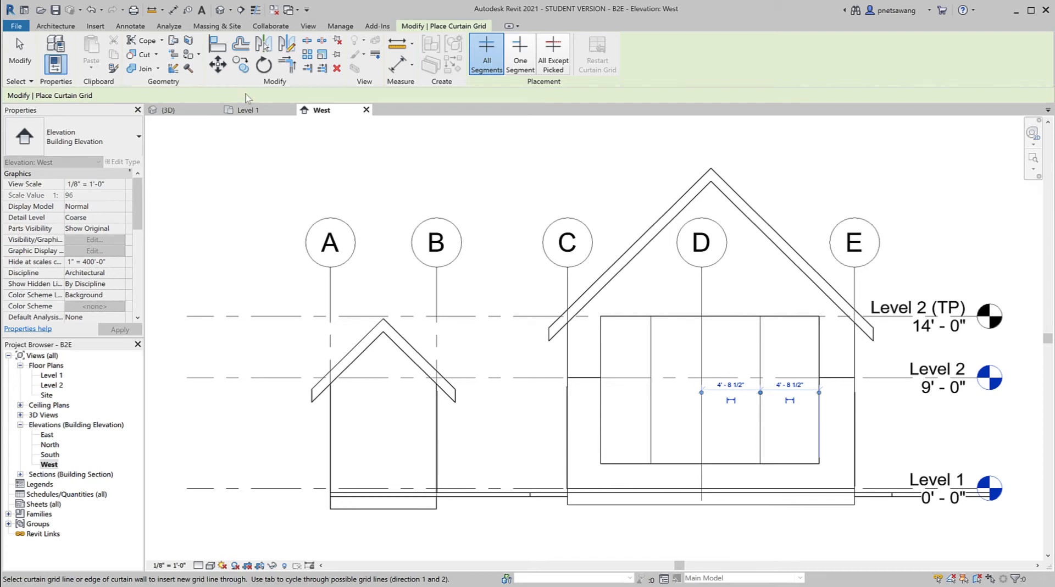
Place an aligned dimension string below the house across the curtain wall's side edges and its three vertical grid lines.
click(174, 11)
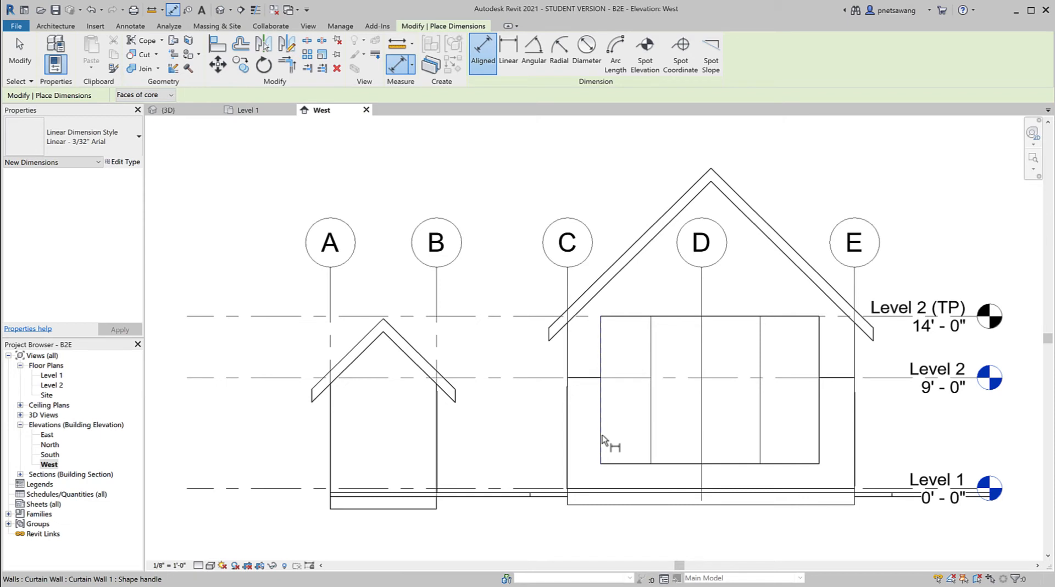
click(649, 437)
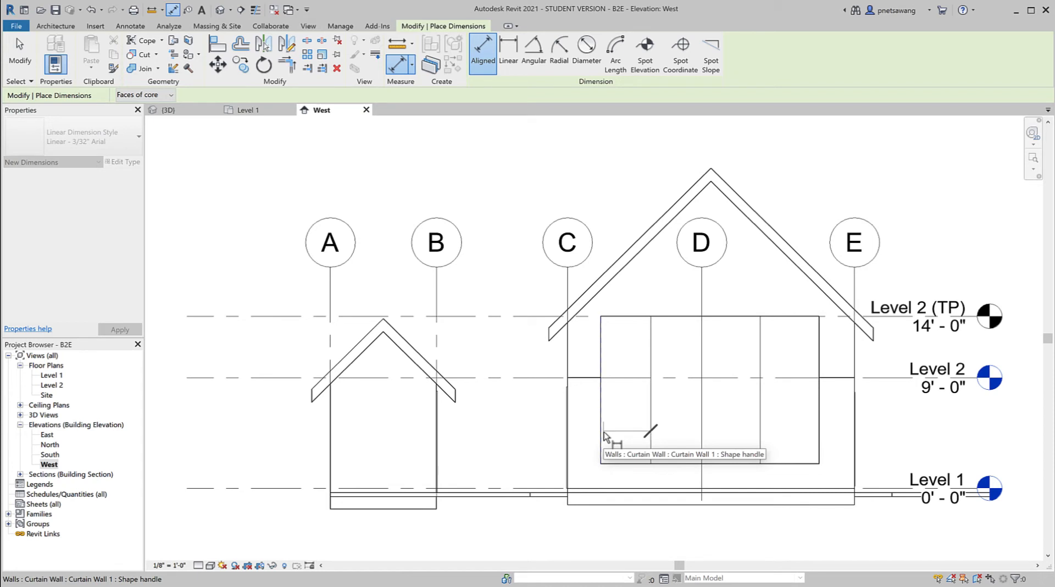
click(603, 431)
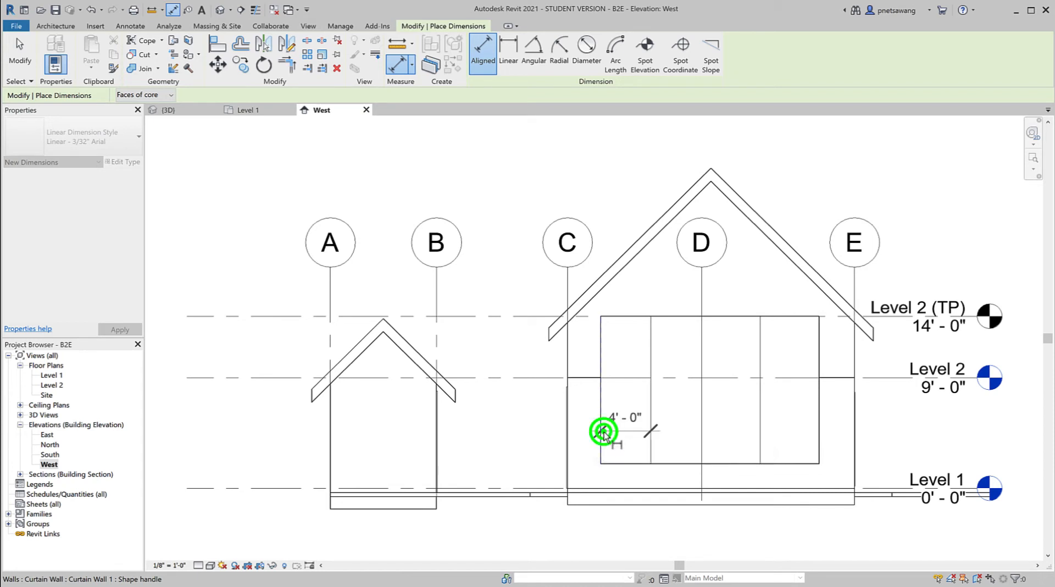
click(697, 428)
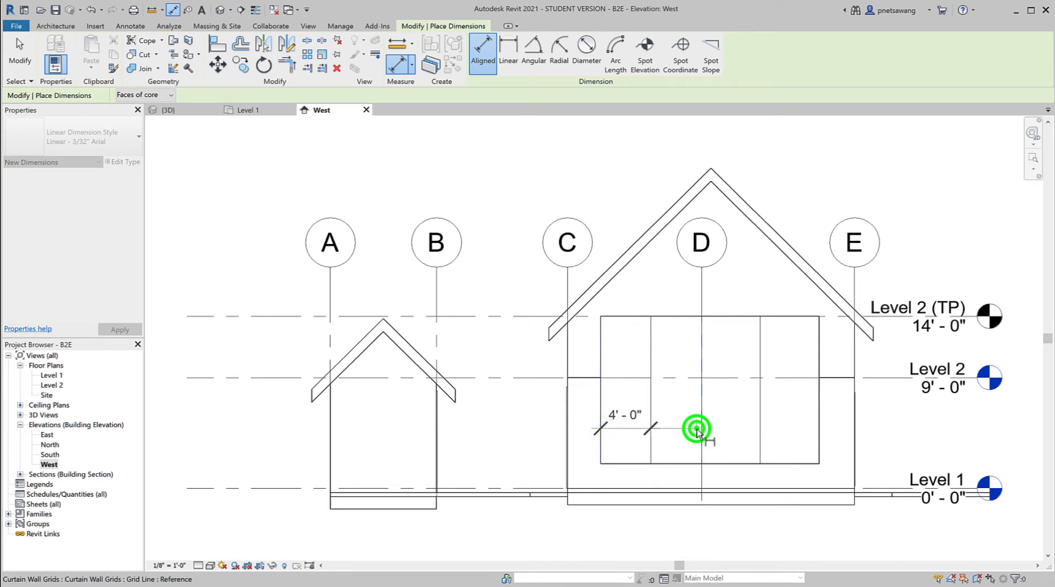
click(763, 429)
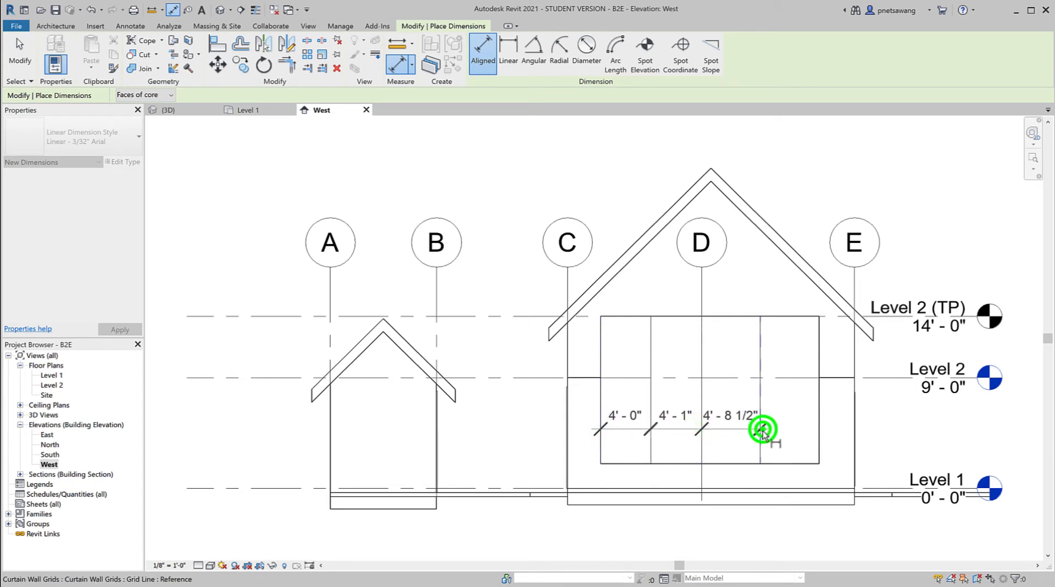
click(817, 429)
middle_drag(817, 428, 724, 295)
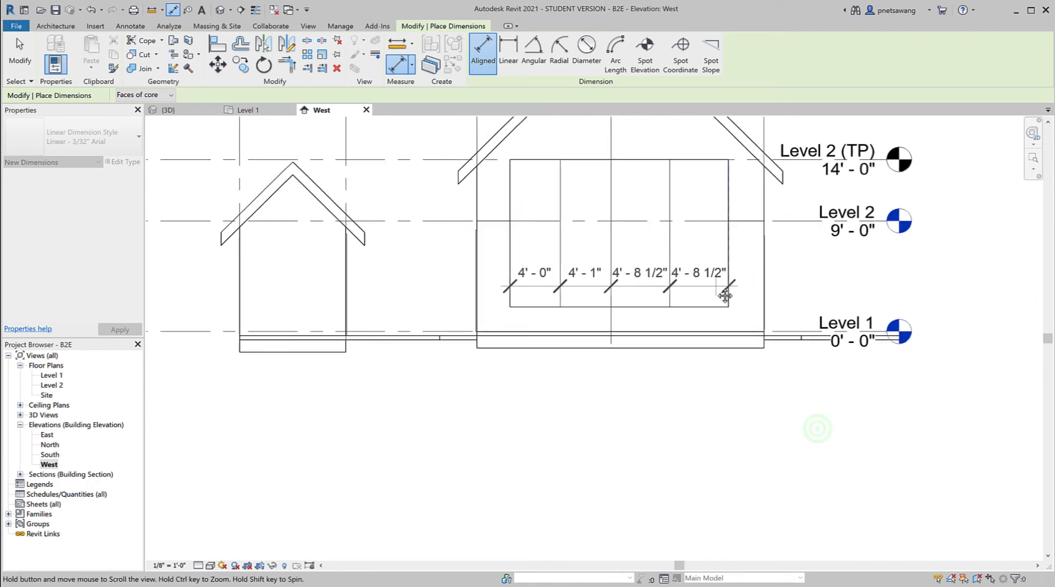
click(704, 438)
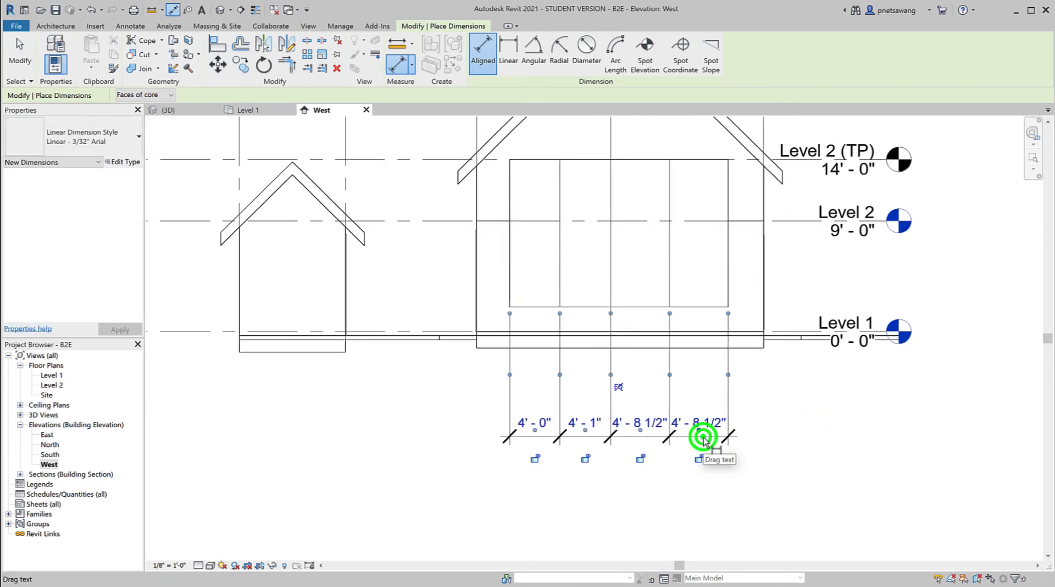
Make the dimension string's segments equal, and delete the string while keeping the grid lines constrained.
click(618, 387)
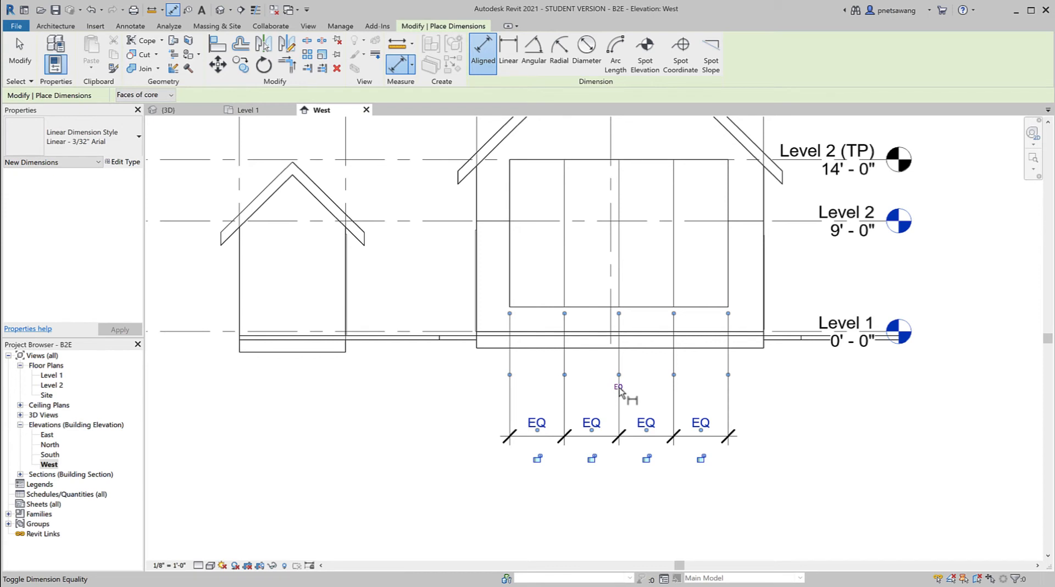
key(Escape)
key(Escape)
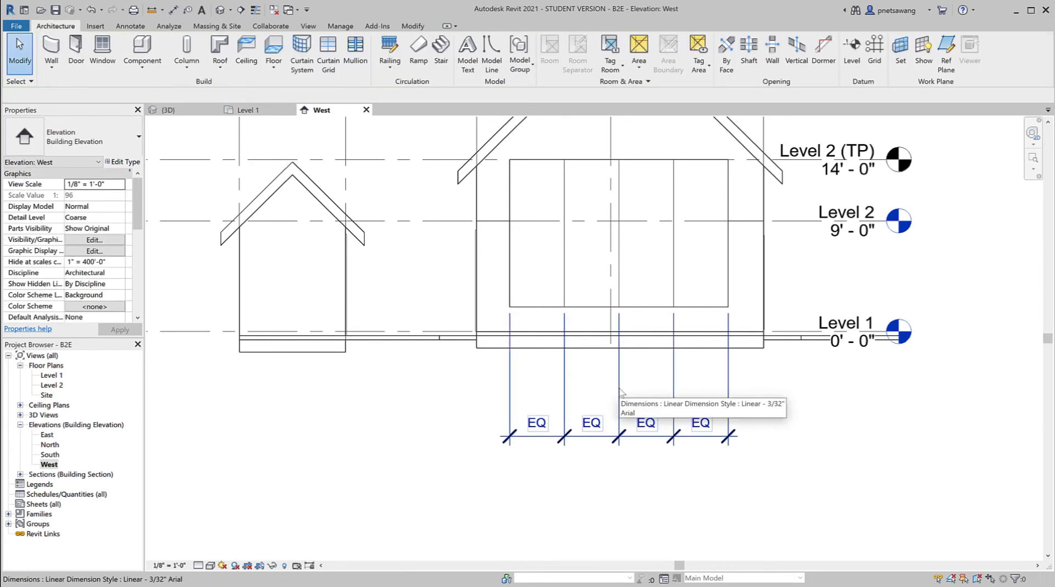
click(619, 391)
key(Delete)
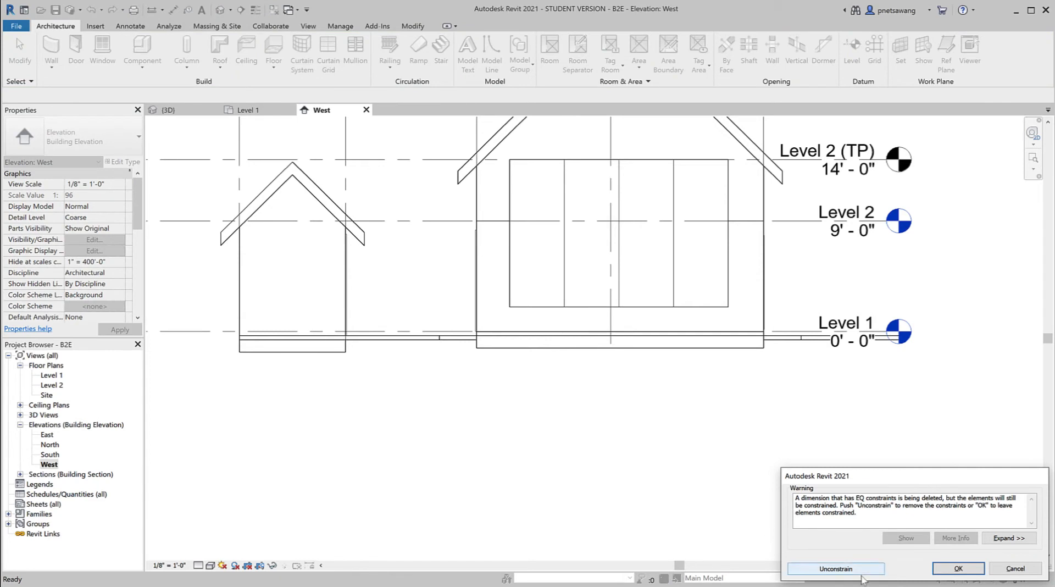
click(958, 568)
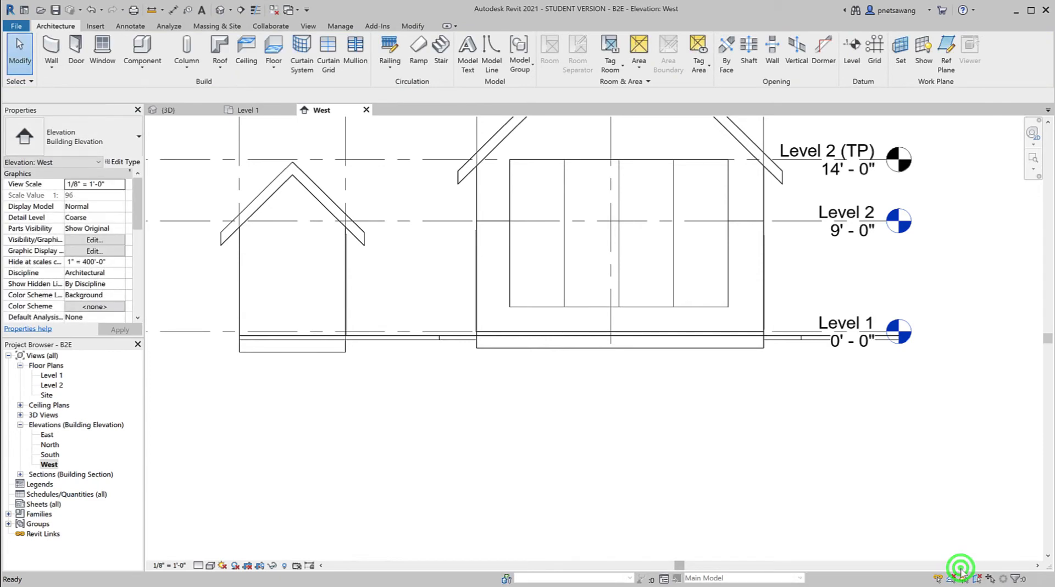
Place 2.5" x 5" rectangular mullions on all grid lines of the curtain wall and check them up close in 3D.
click(60, 27)
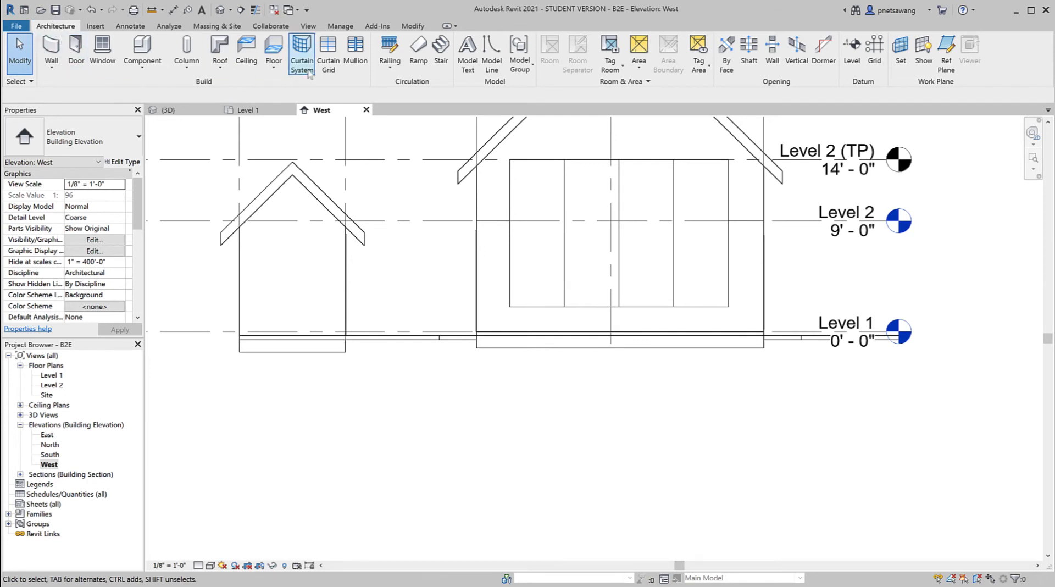
click(354, 55)
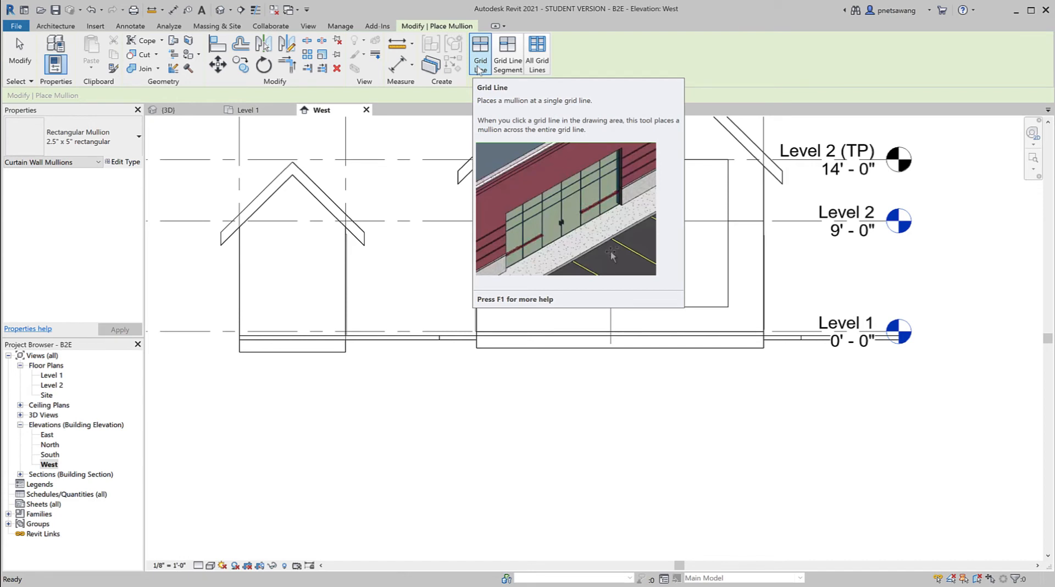
click(538, 64)
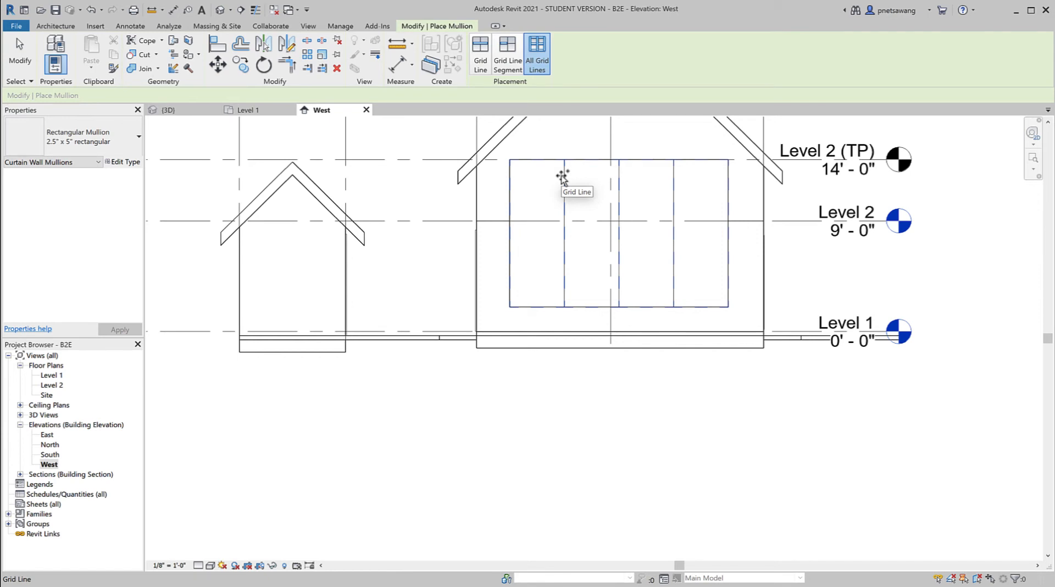
click(562, 175)
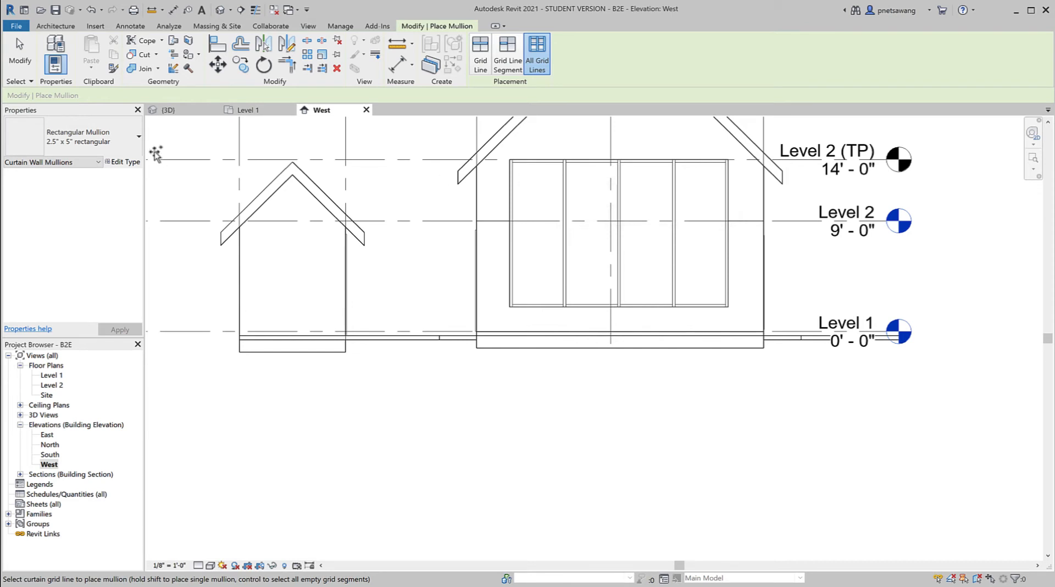
click(184, 112)
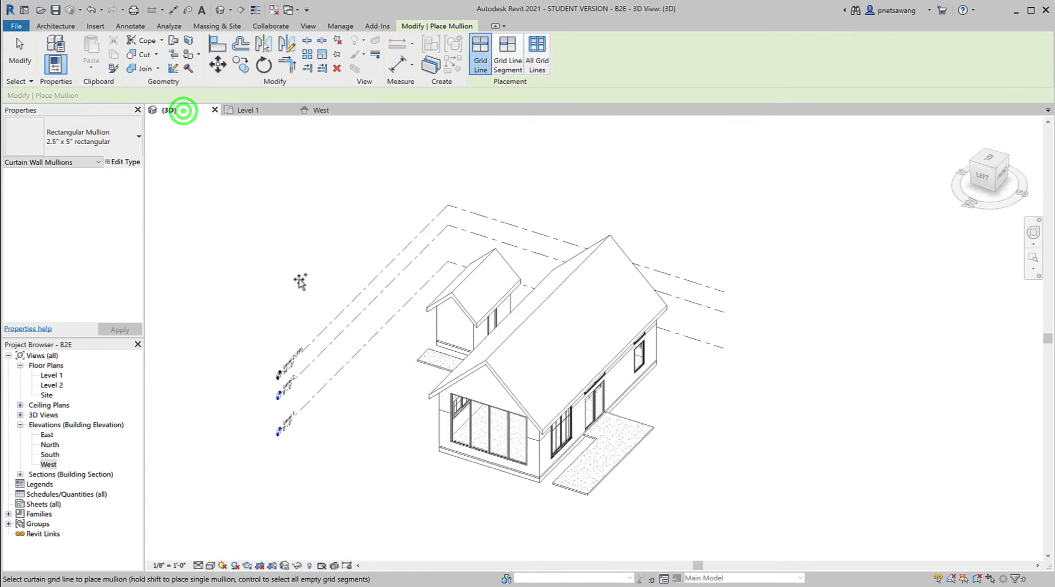
scroll(501, 514, up, 5)
scroll(502, 512, up, 1)
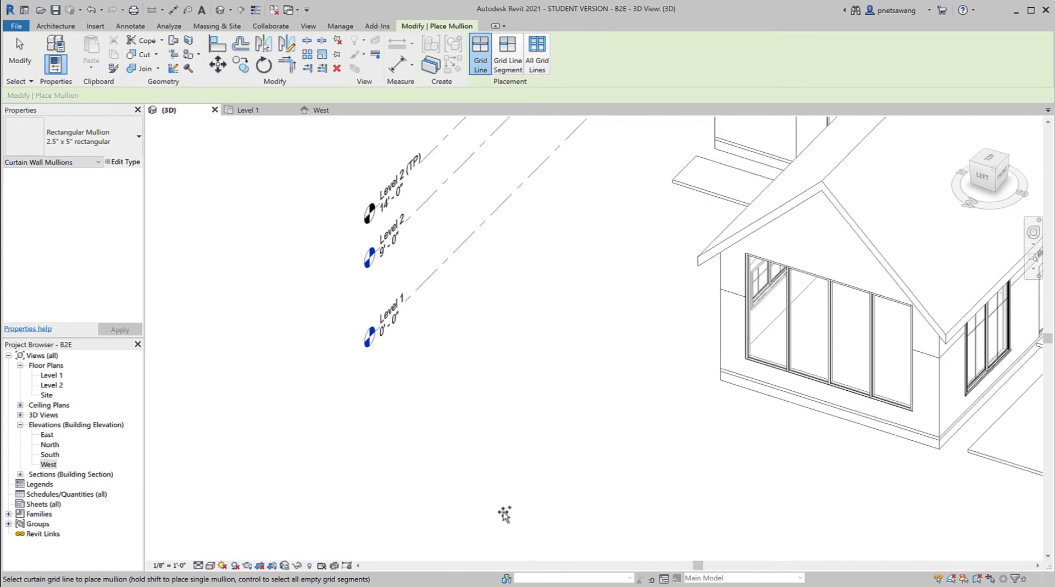
scroll(697, 480, up, 2)
scroll(669, 468, up, 2)
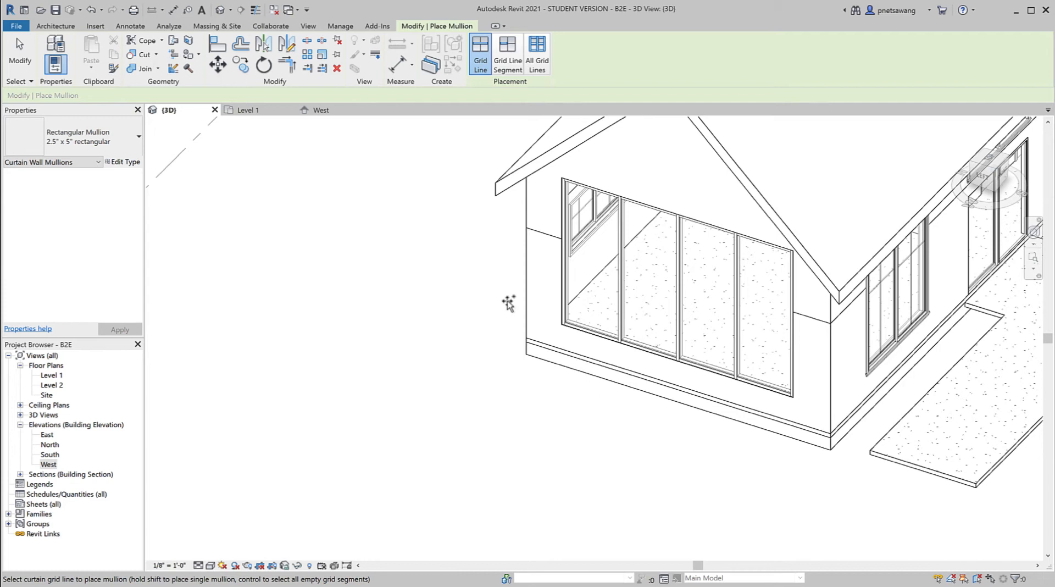
Return to the Level 1 plan and start an aligned dimension.
click(256, 112)
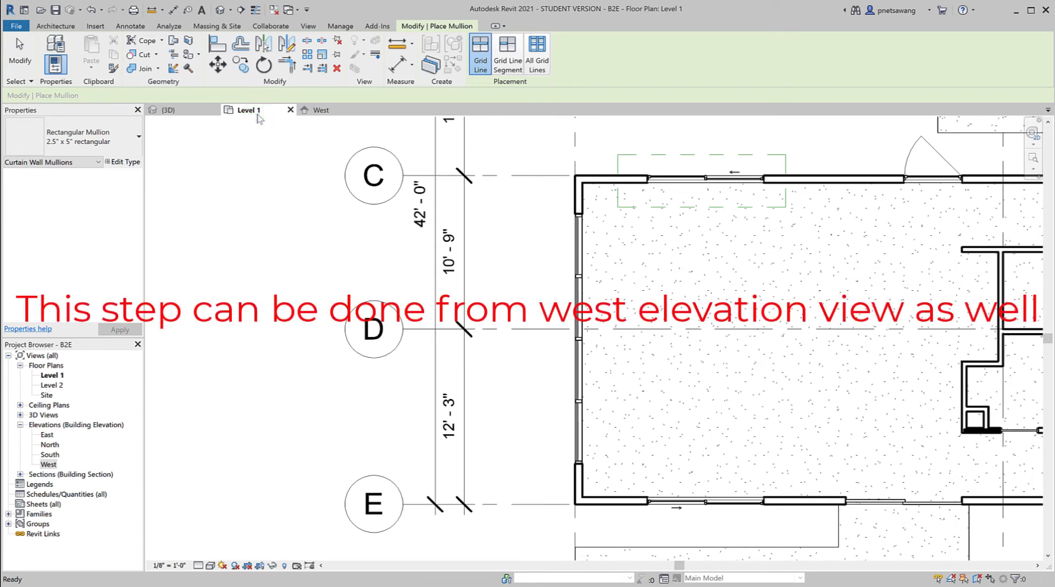
click(173, 11)
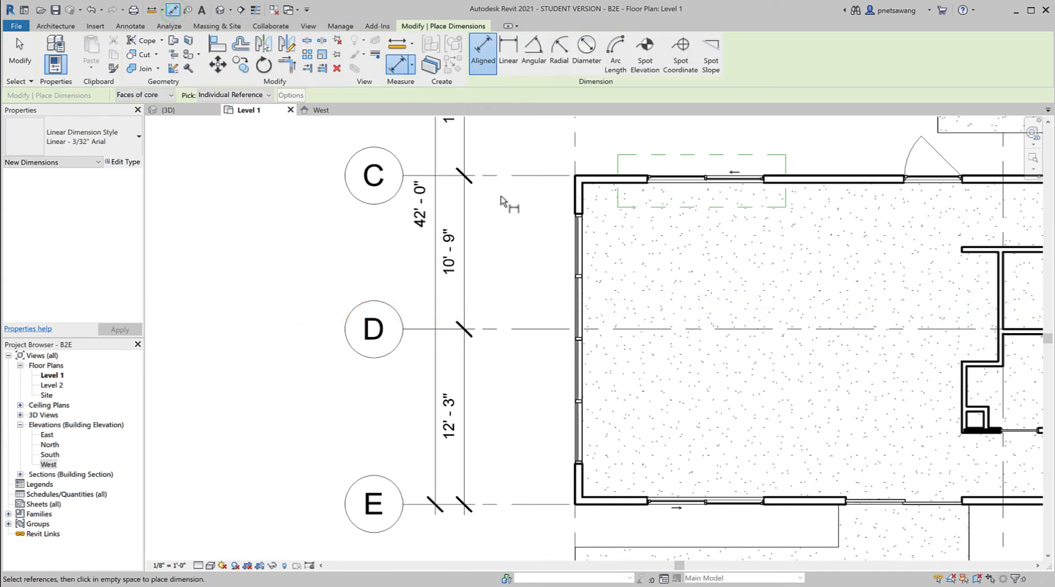
click(504, 176)
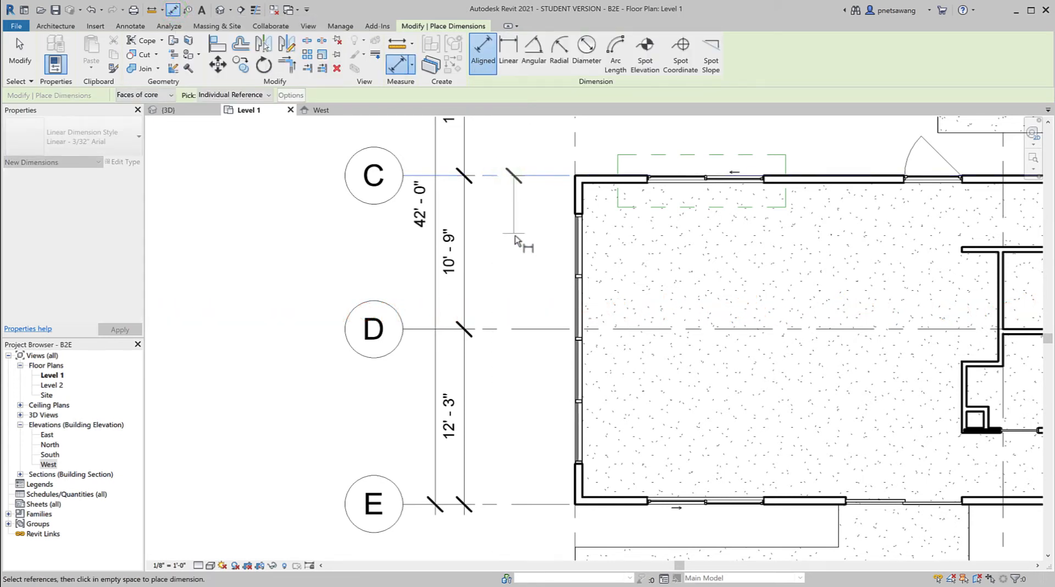
middle_drag(570, 249, 483, 271)
scroll(486, 258, up, 4)
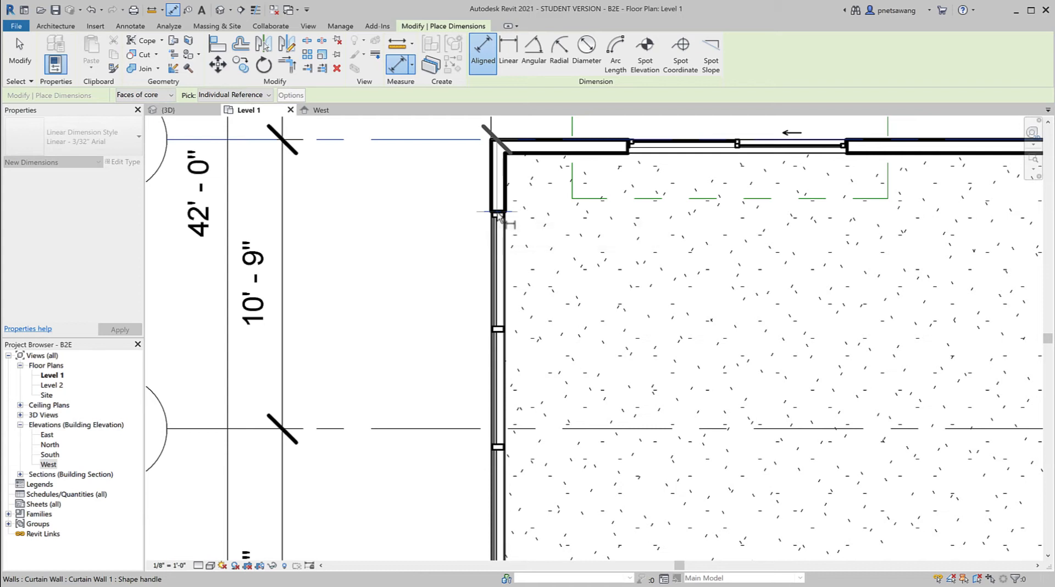
click(499, 215)
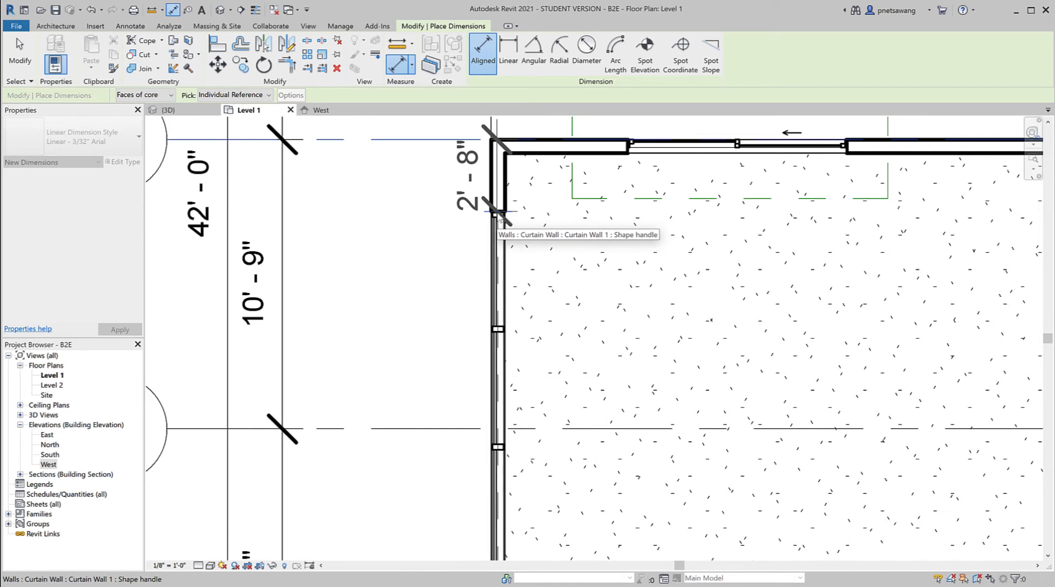
scroll(500, 216, down, 3)
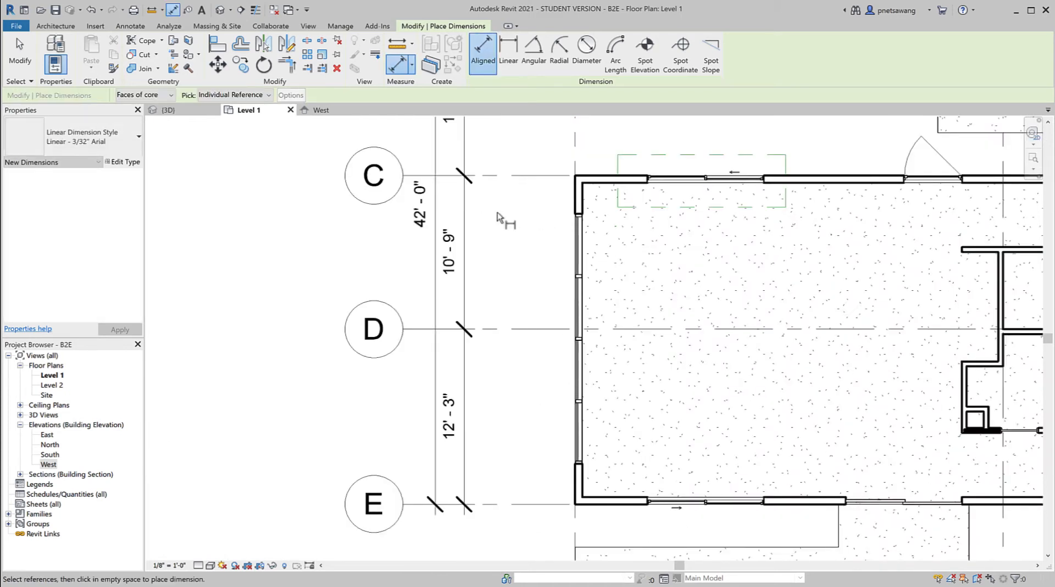
Place an aligned dimension string from grid C across both side edges of the curtain wall, outside the gable-end wall.
click(502, 176)
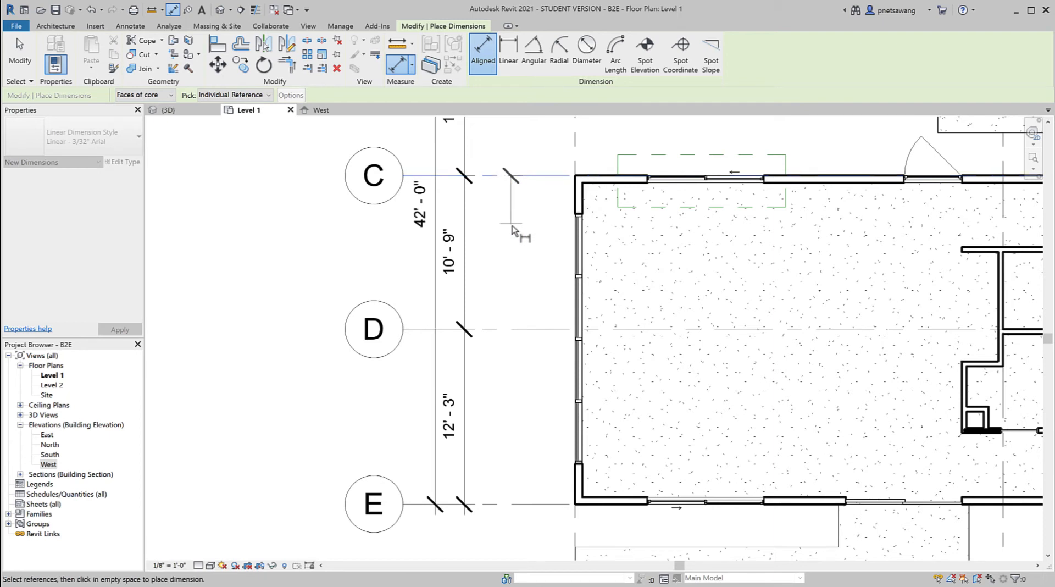
click(578, 215)
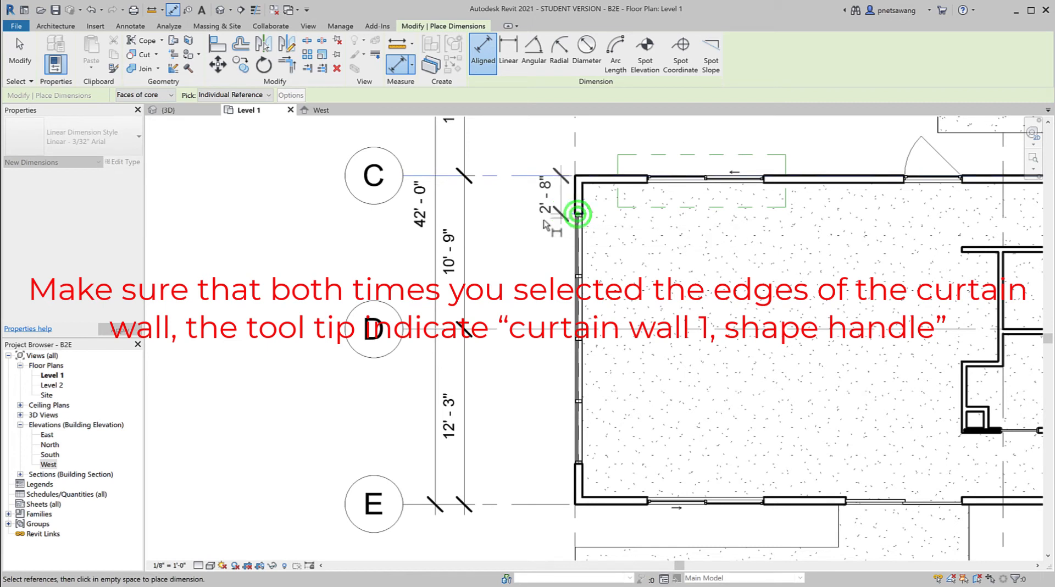
click(574, 466)
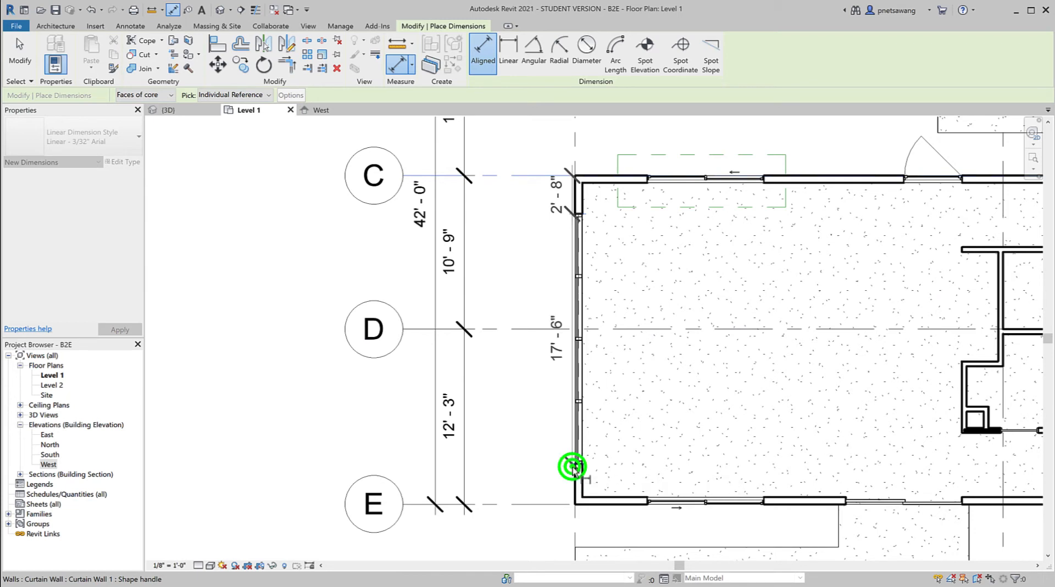
click(516, 486)
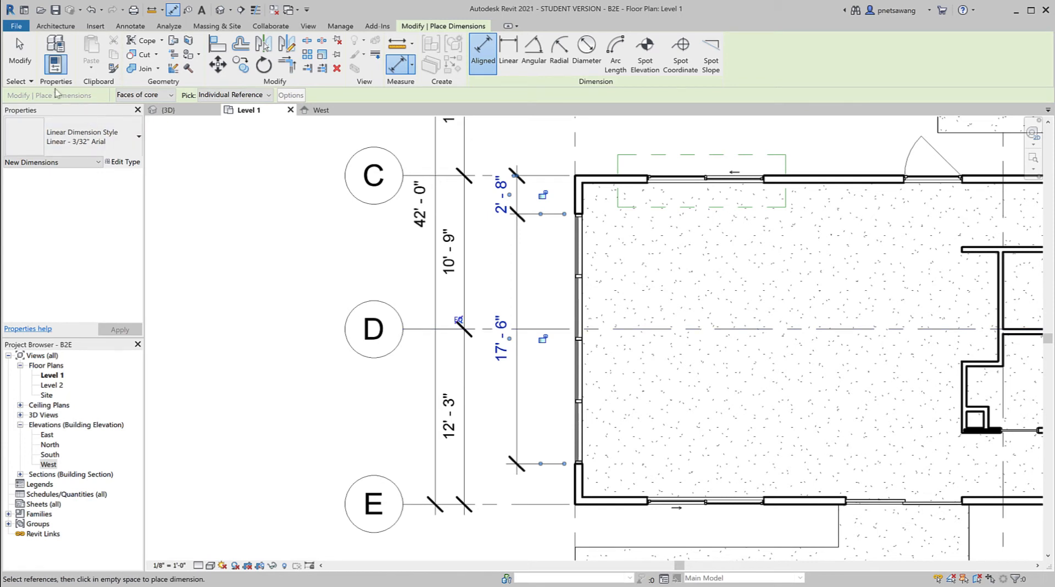
click(21, 59)
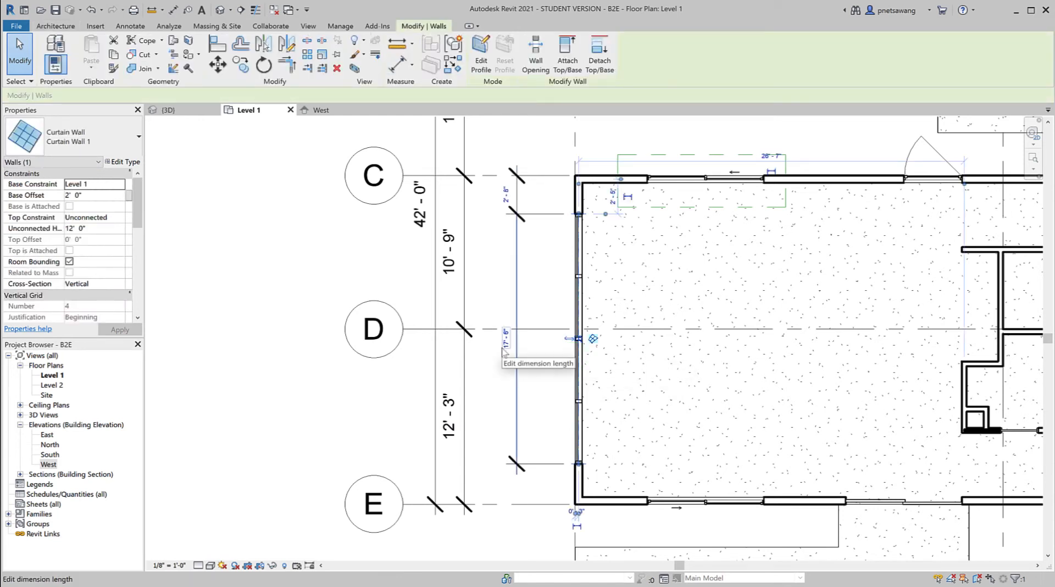
Try a curtain wall width of 12'.
click(502, 344)
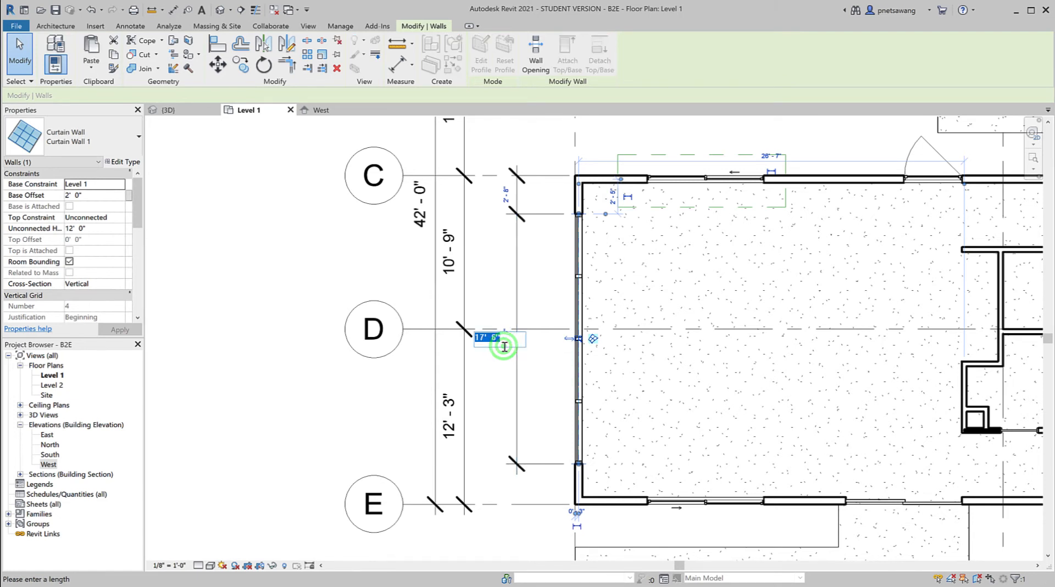
text(12)
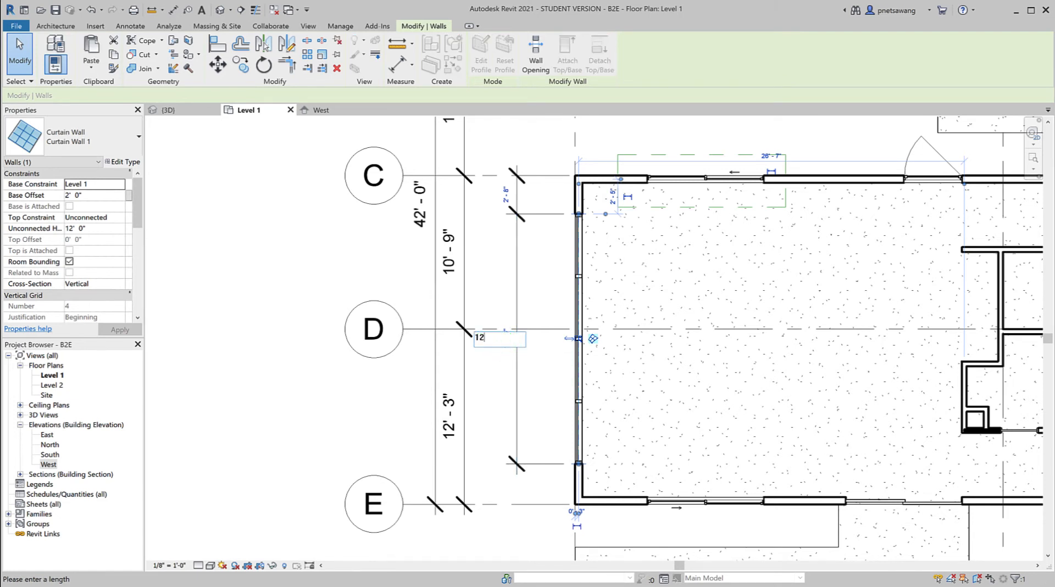
key(Return)
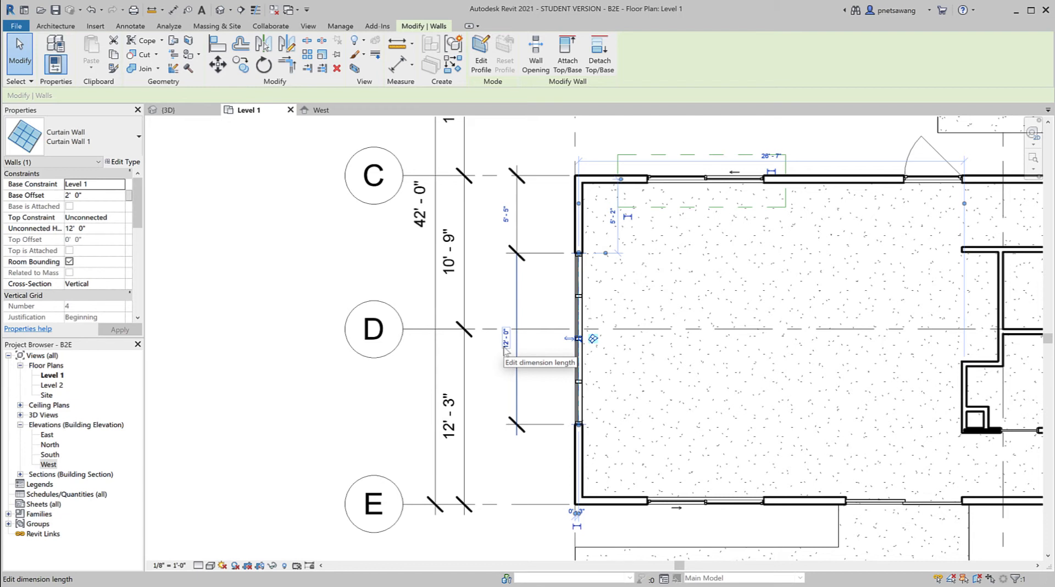
Set the curtain wall's width to 16' and its offset from grid C to 3'-6".
click(505, 346)
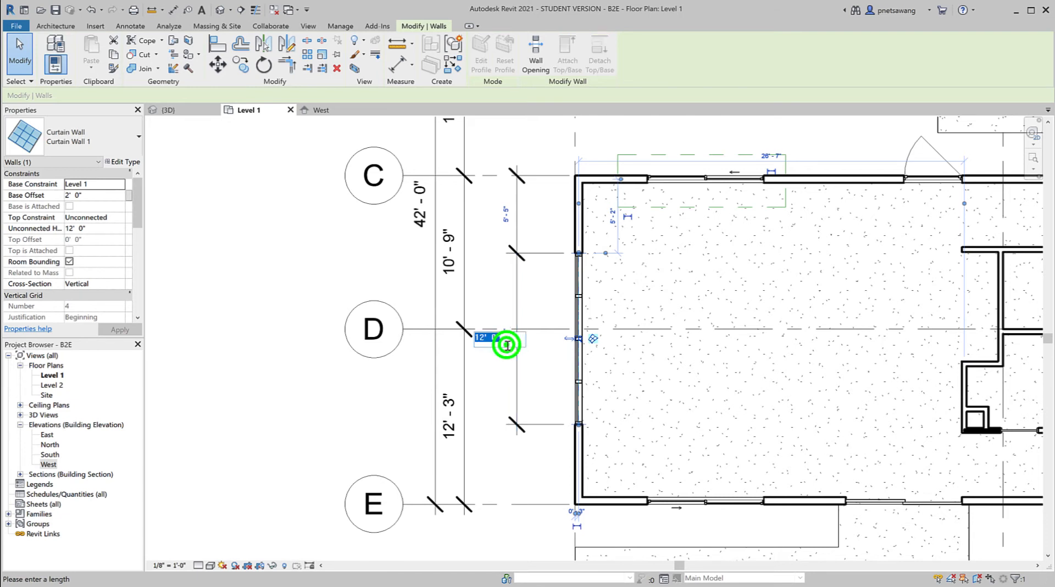
text(16)
key(Return)
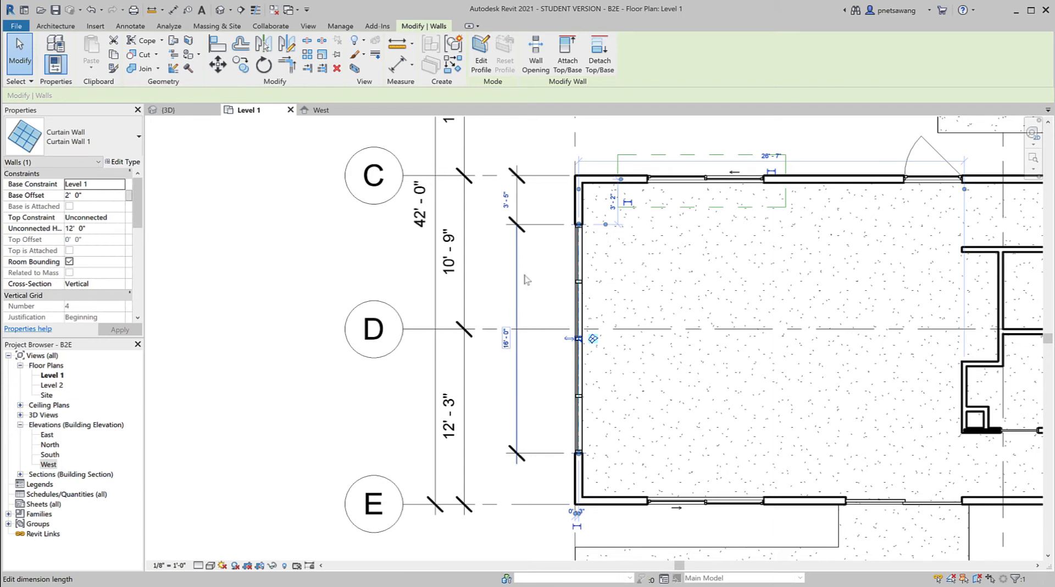
click(505, 199)
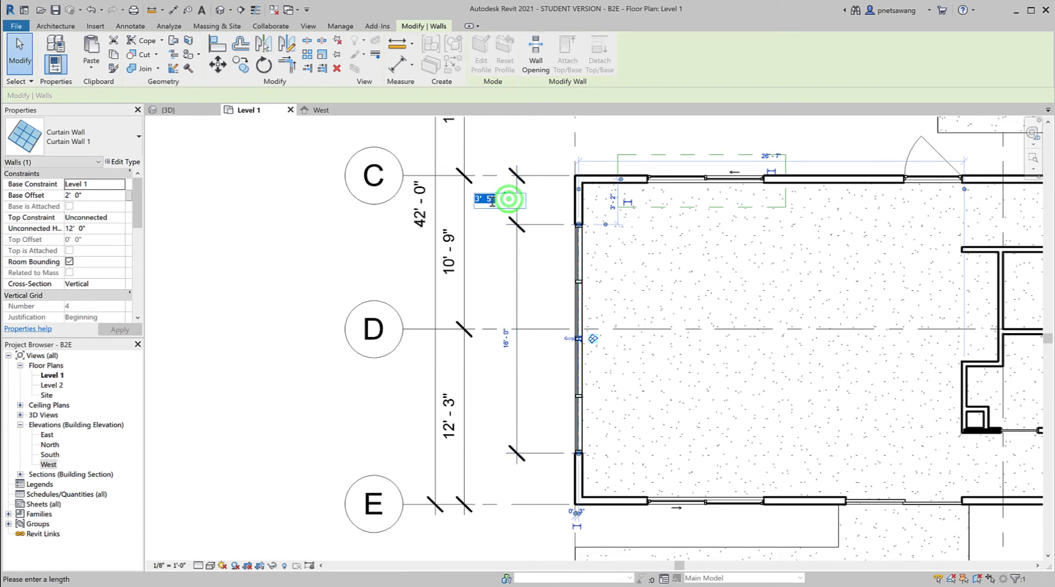
click(490, 201)
key(BackSpace)
text(6)
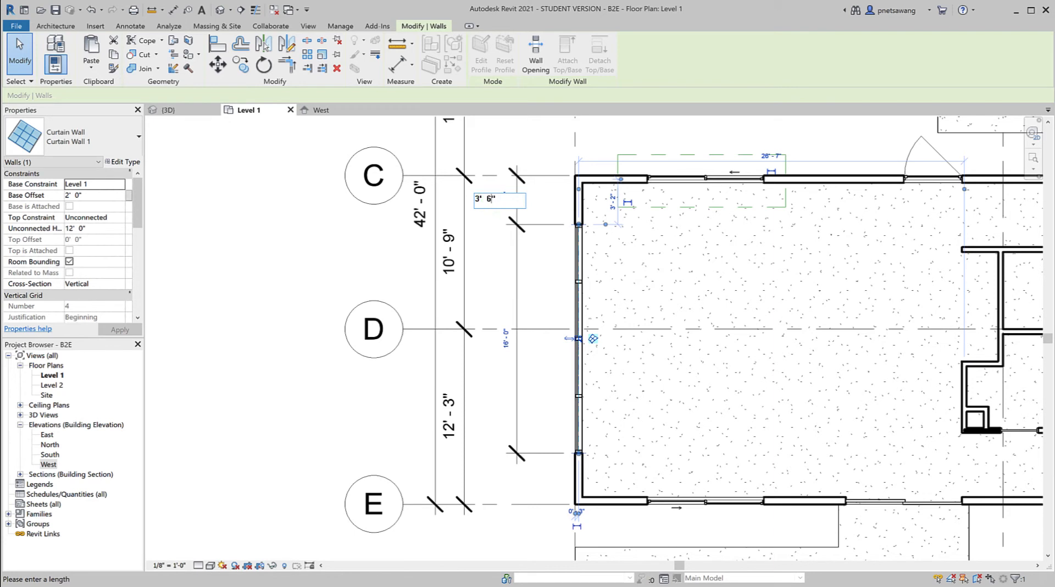
key(Return)
click(498, 240)
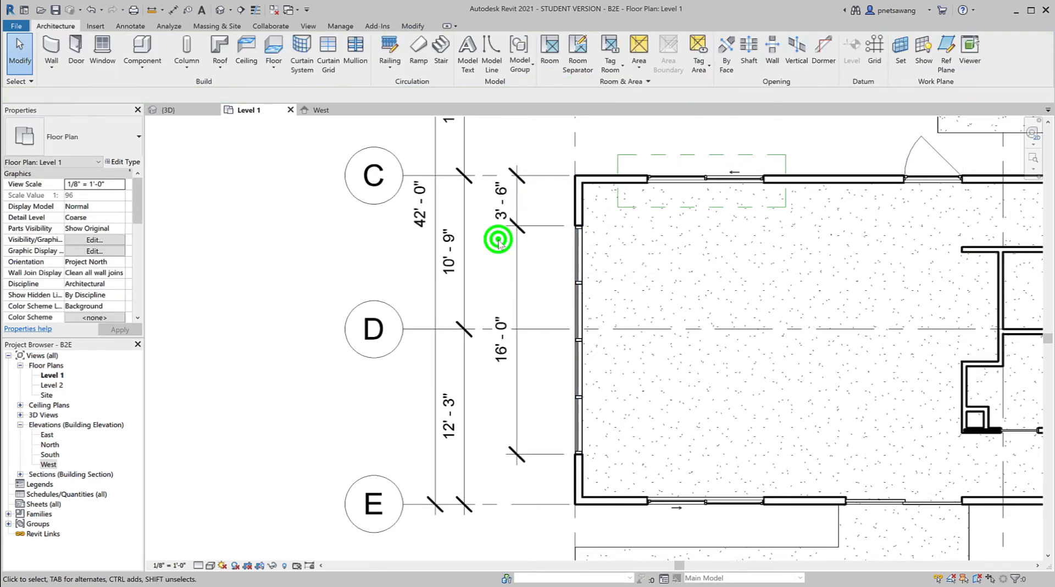
Extend the curtain wall's dimension string to grid E by editing its witness lines.
click(516, 273)
click(622, 57)
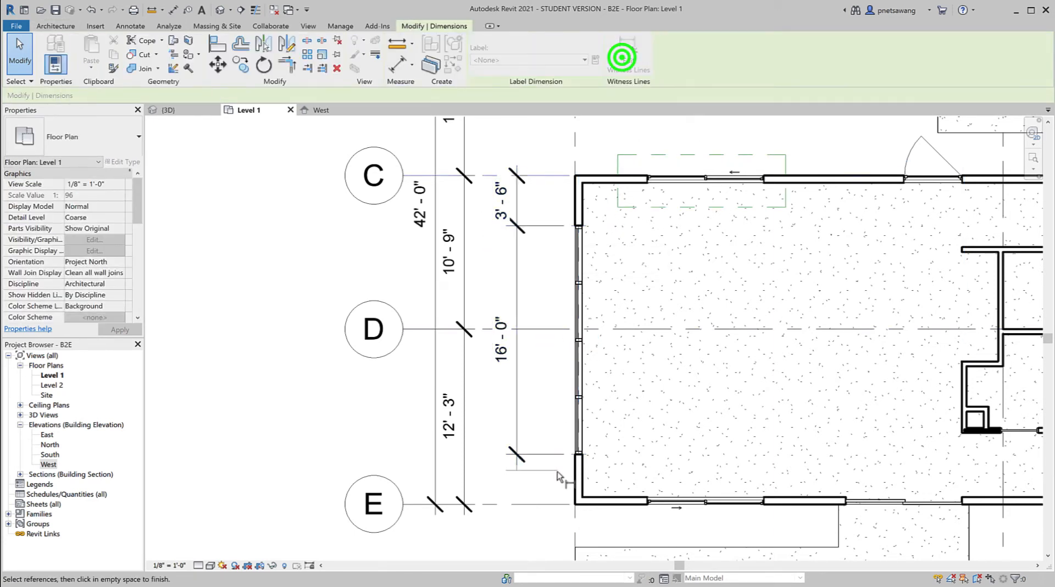
click(537, 501)
click(539, 528)
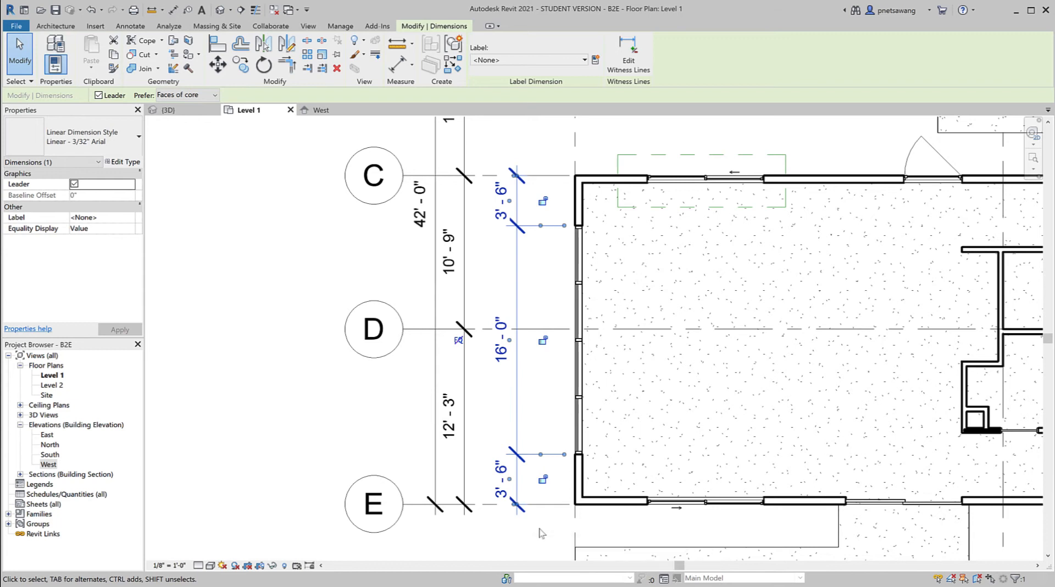
Check the resized curtain wall in the 3D view, and close every view except the Level 1 plan.
click(188, 112)
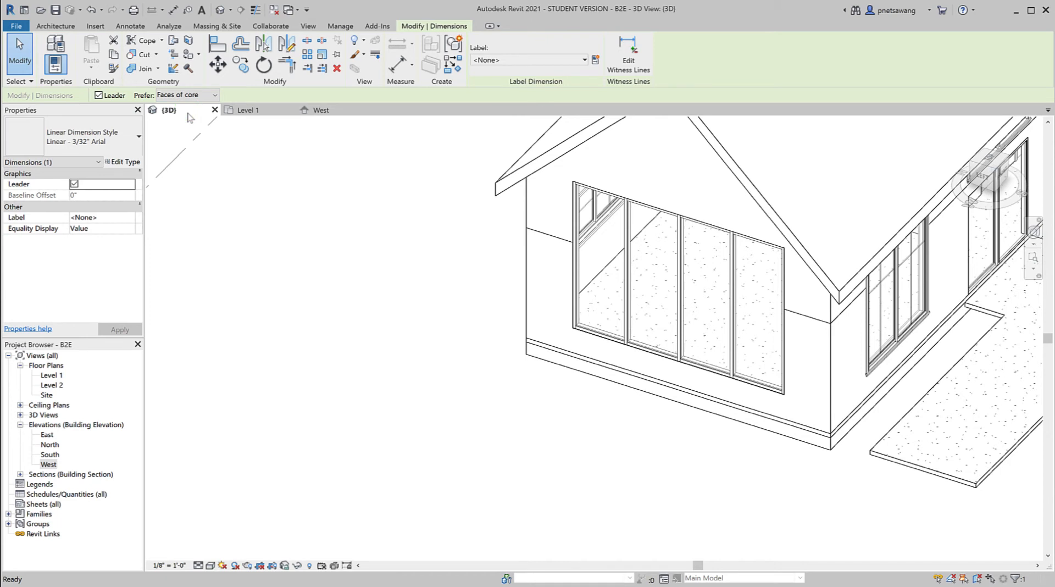
click(259, 110)
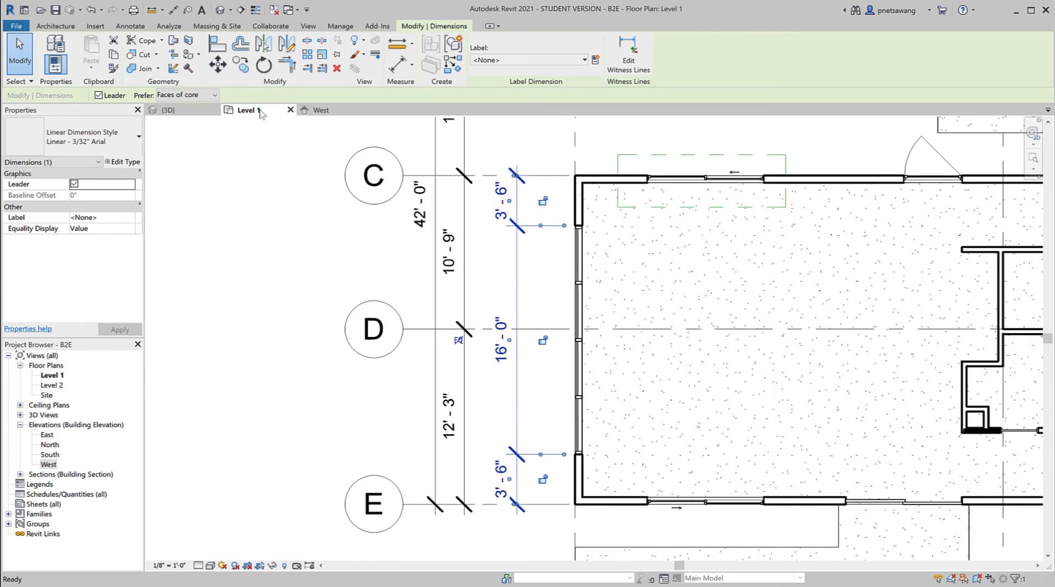
key(z)
key(a)
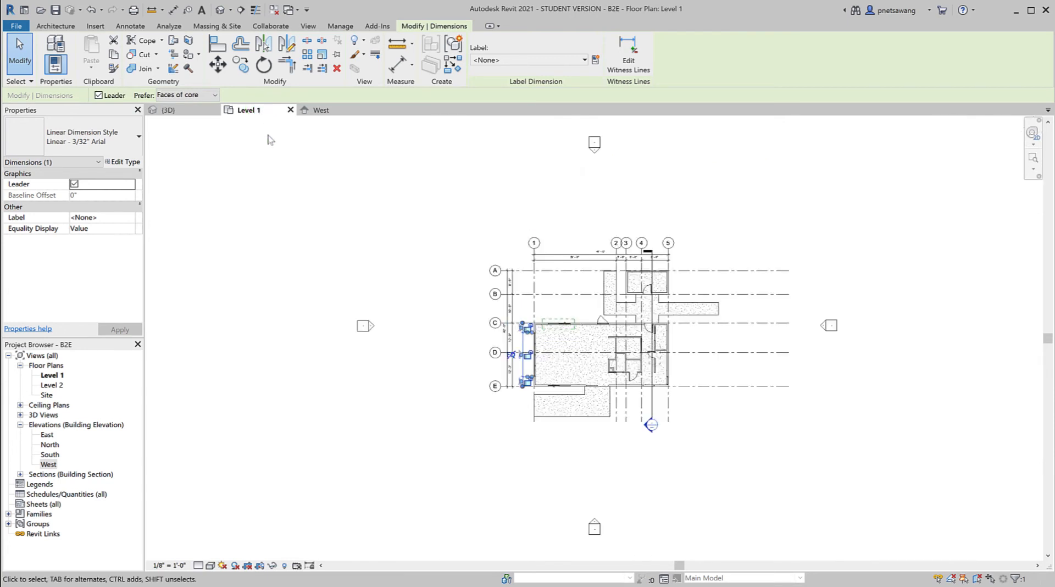
click(439, 326)
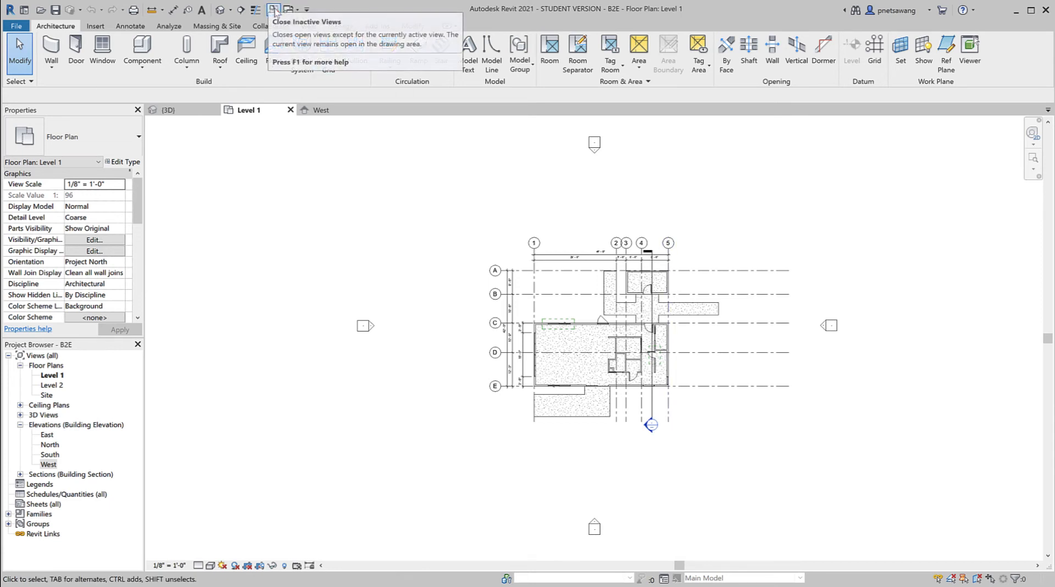
click(274, 10)
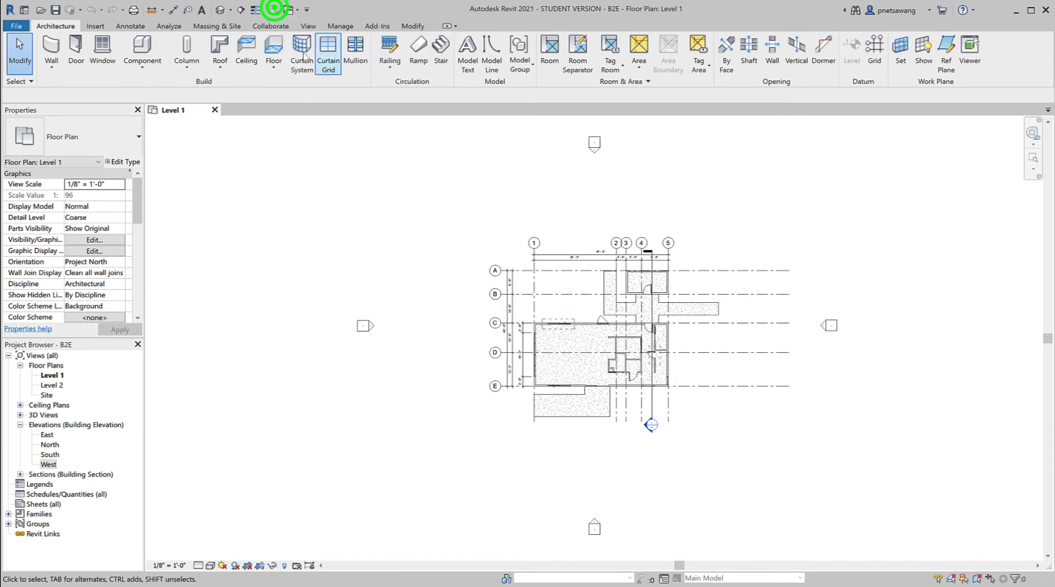
Delete the section line between grids 4 and 5 and the curtain wall's dimension string.
click(651, 408)
key(Delete)
click(571, 336)
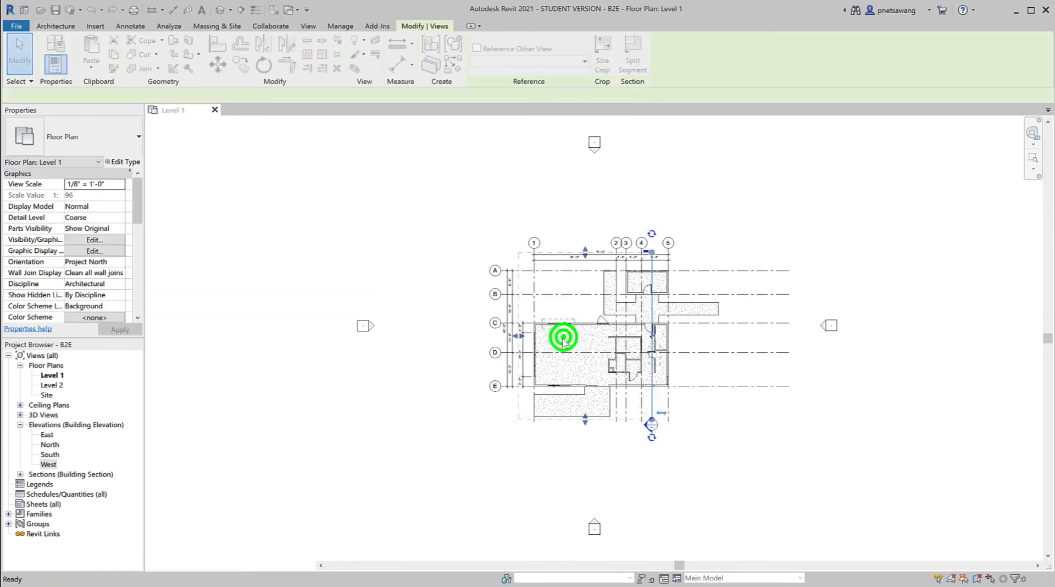
click(523, 364)
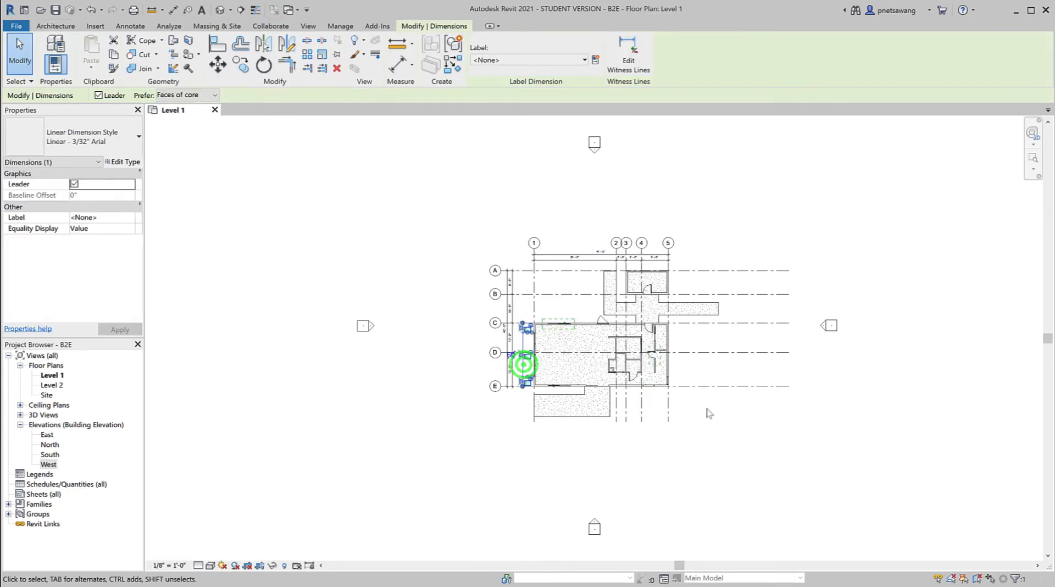
click(721, 446)
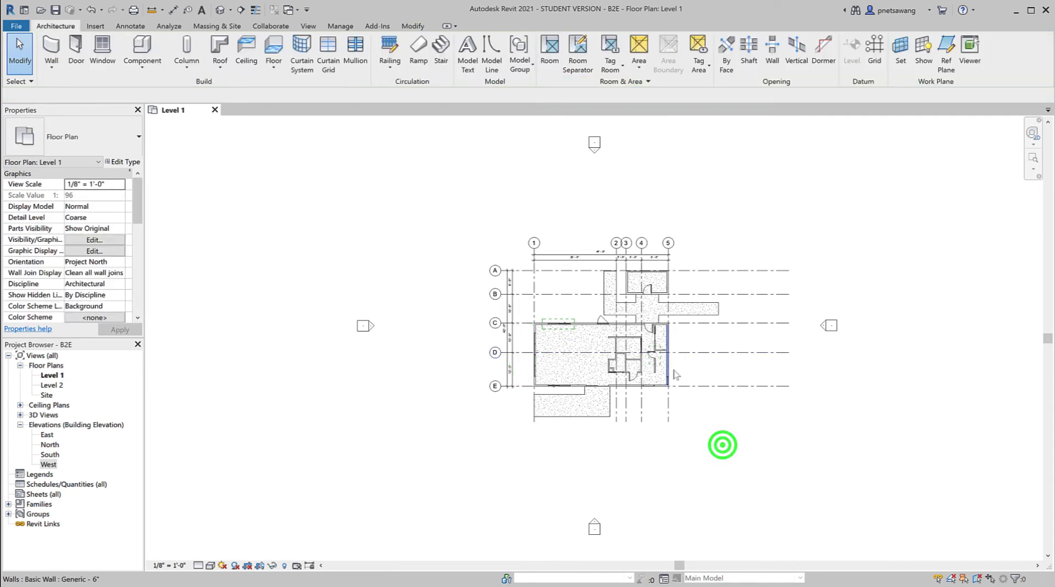
On the Level 2 plan, place an aligned dimension from the floor opening's edge to the far end of the adjacent interior wall.
scroll(683, 359, up, 6)
scroll(676, 375, up, 4)
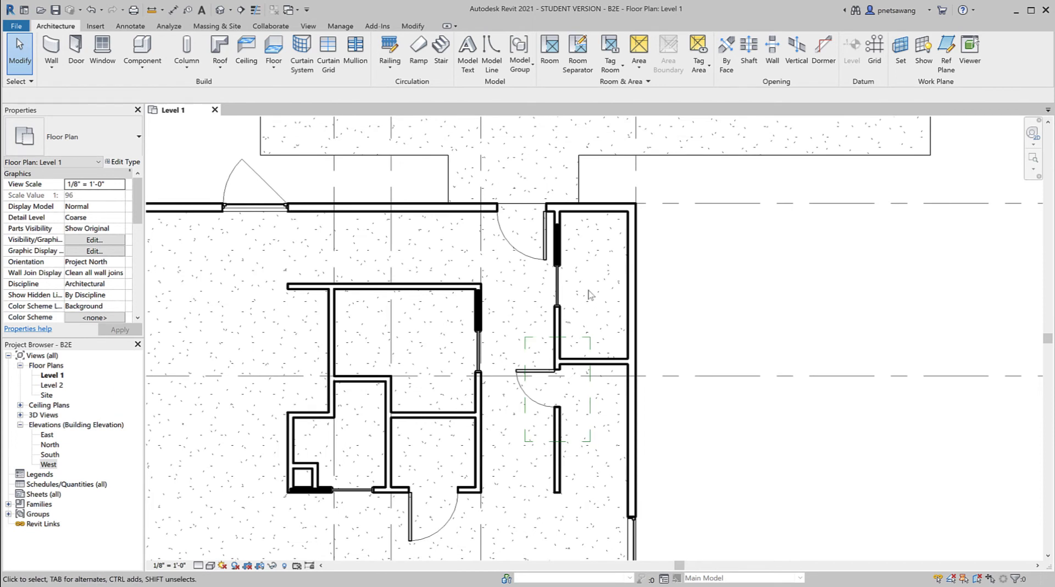
double_click(52, 385)
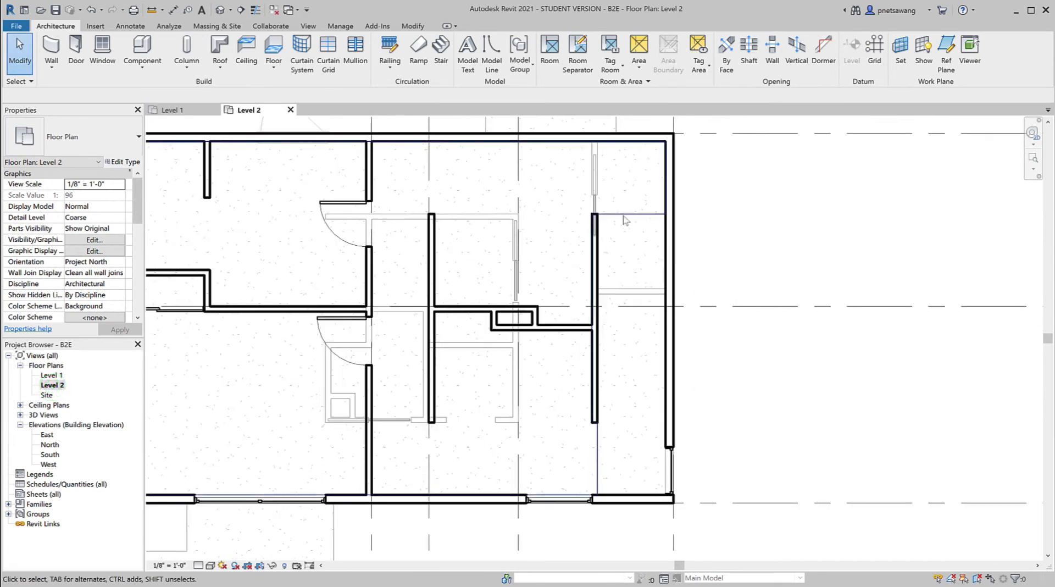
click(622, 215)
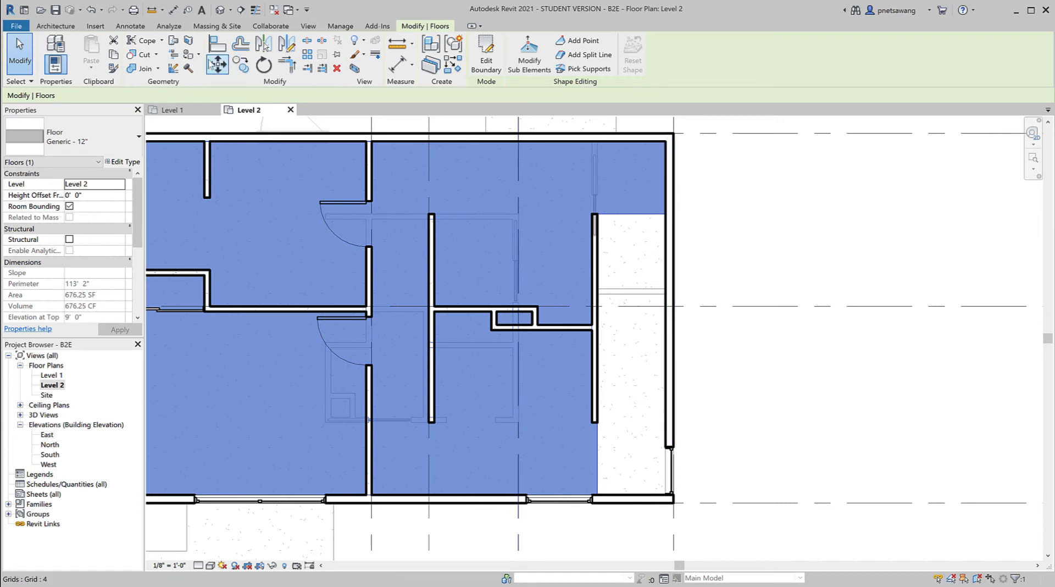
click(172, 9)
click(624, 213)
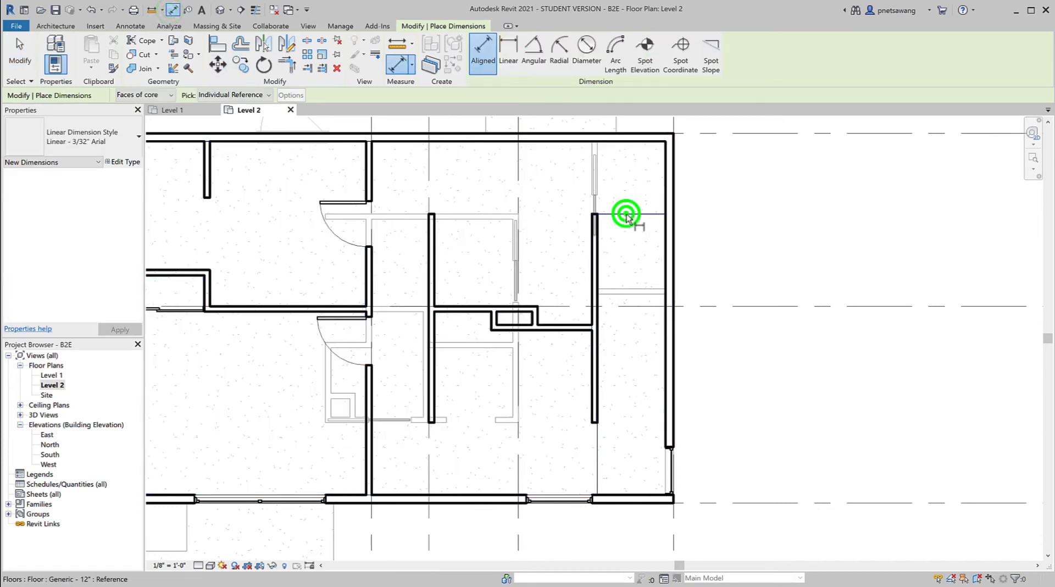
click(600, 426)
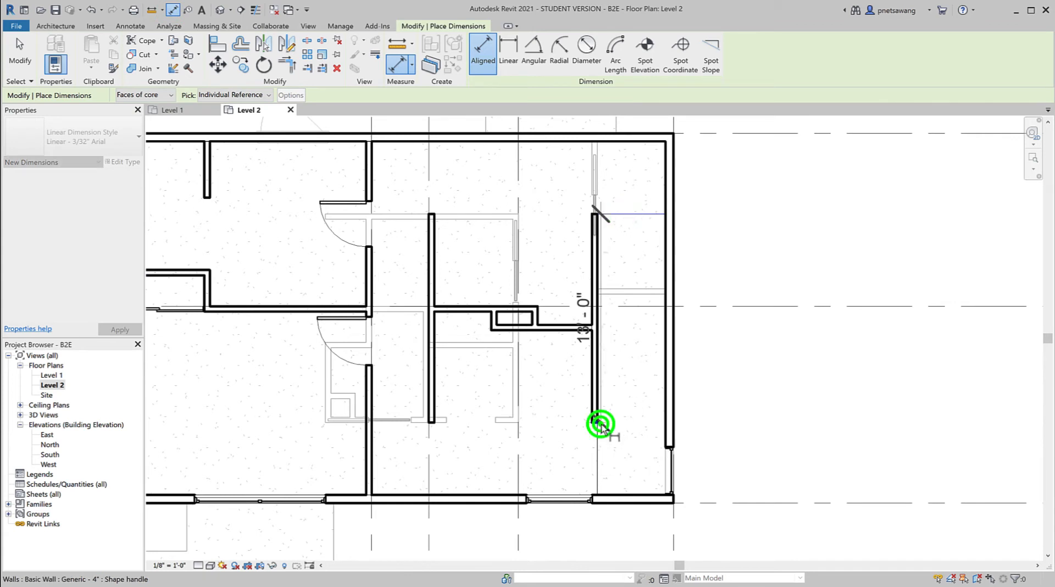
click(737, 418)
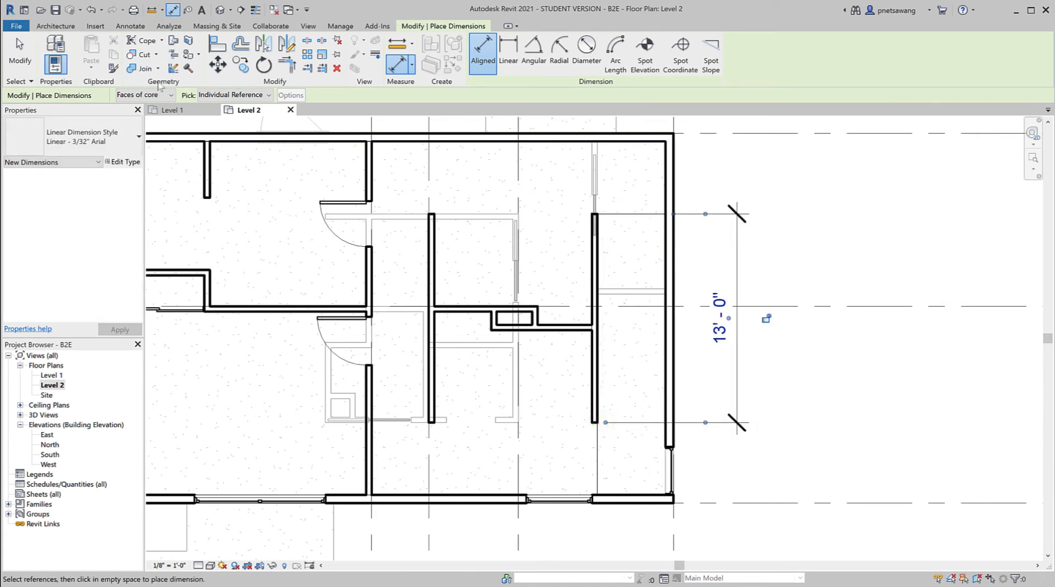
Draw a building section line through the floor opening near grid 5, running from below grid E to above grid C.
click(240, 9)
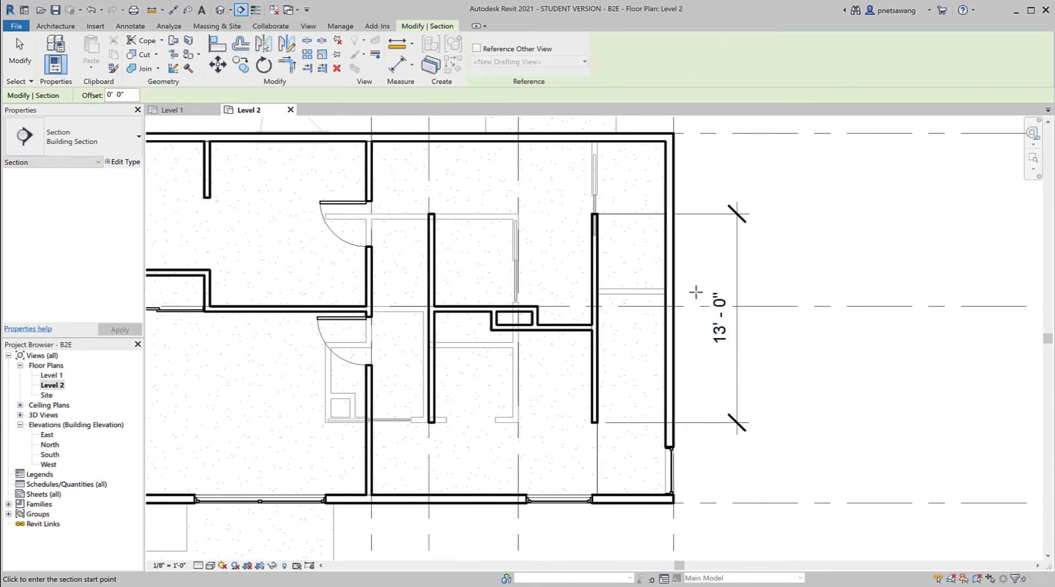
scroll(695, 292, down, 3)
scroll(695, 292, down, 2)
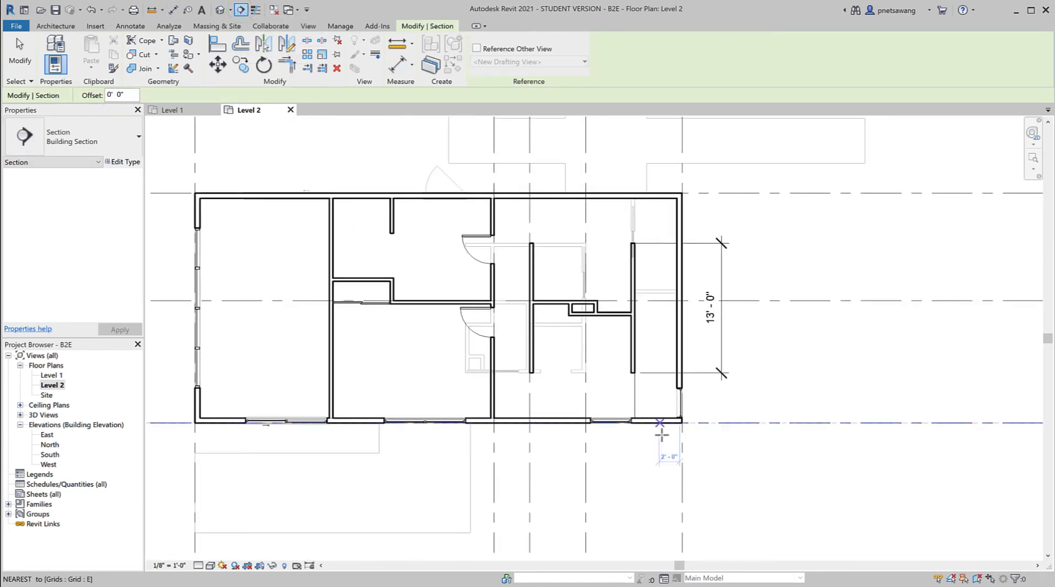
click(660, 455)
click(660, 158)
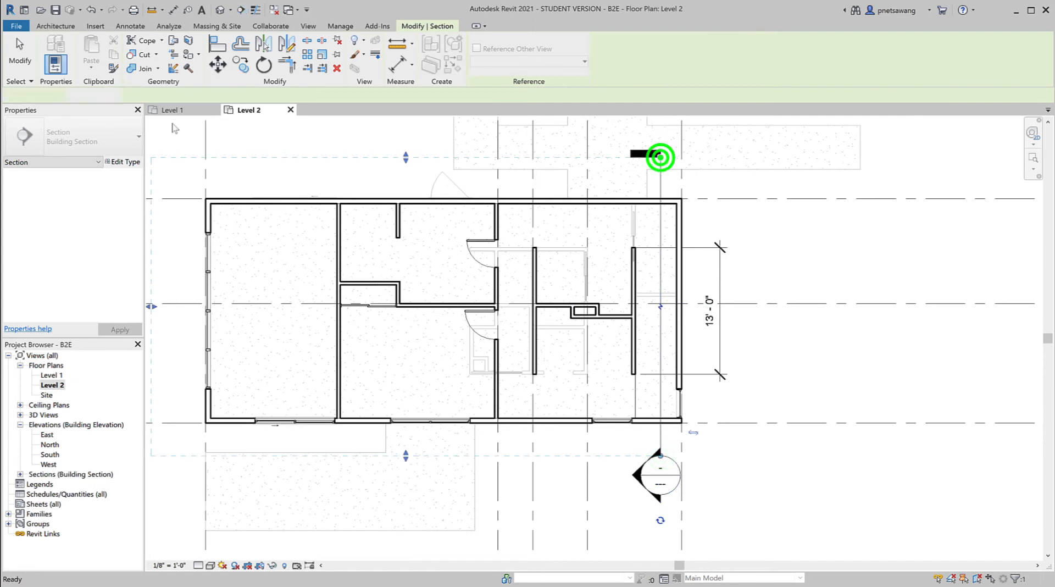
click(19, 52)
click(19, 53)
Open the new building section's view and place an aligned dimension between the Level 1 and Level 2 lines.
double_click(666, 482)
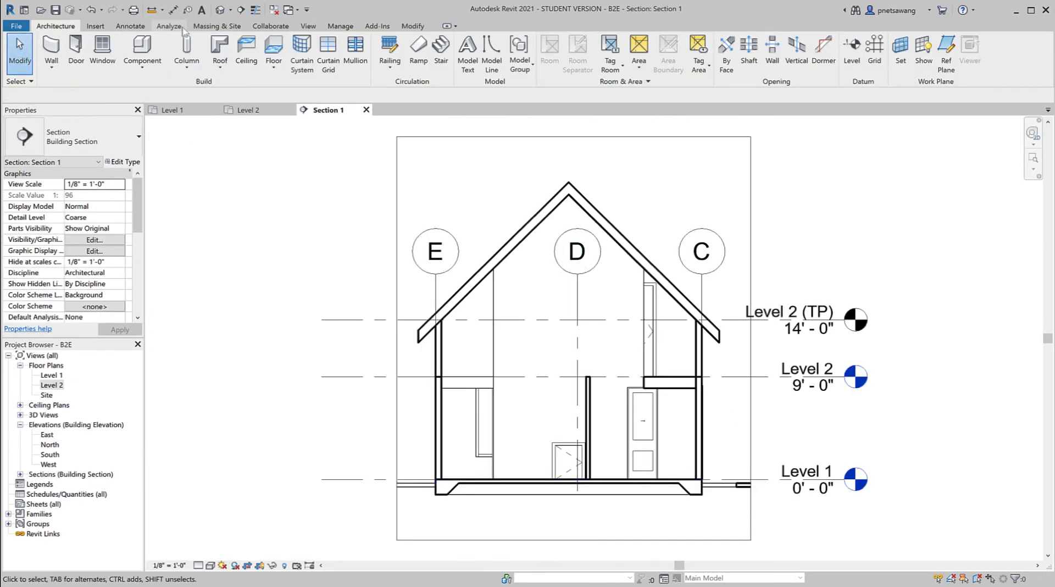
click(173, 9)
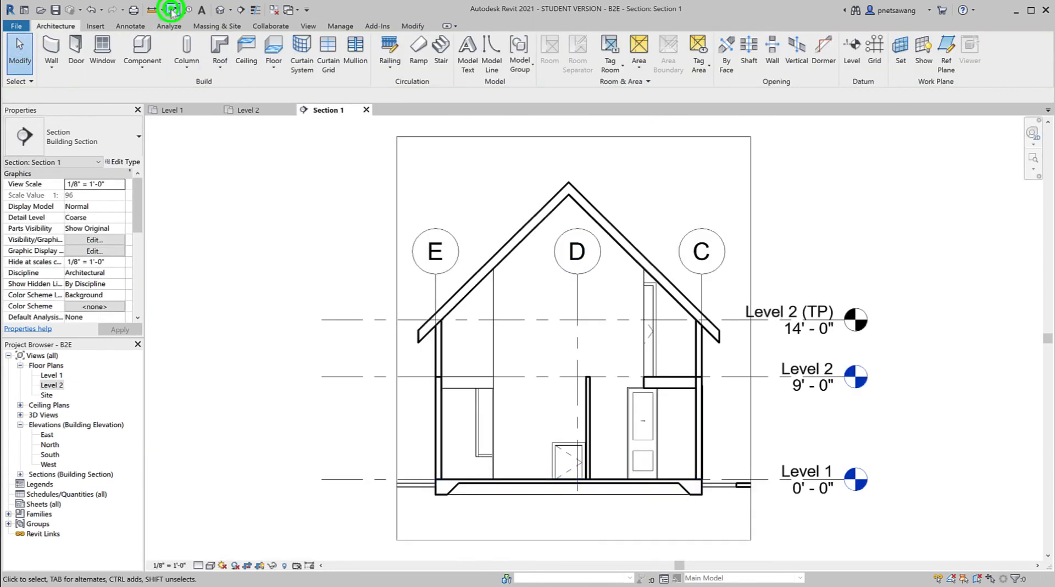
click(358, 478)
click(363, 377)
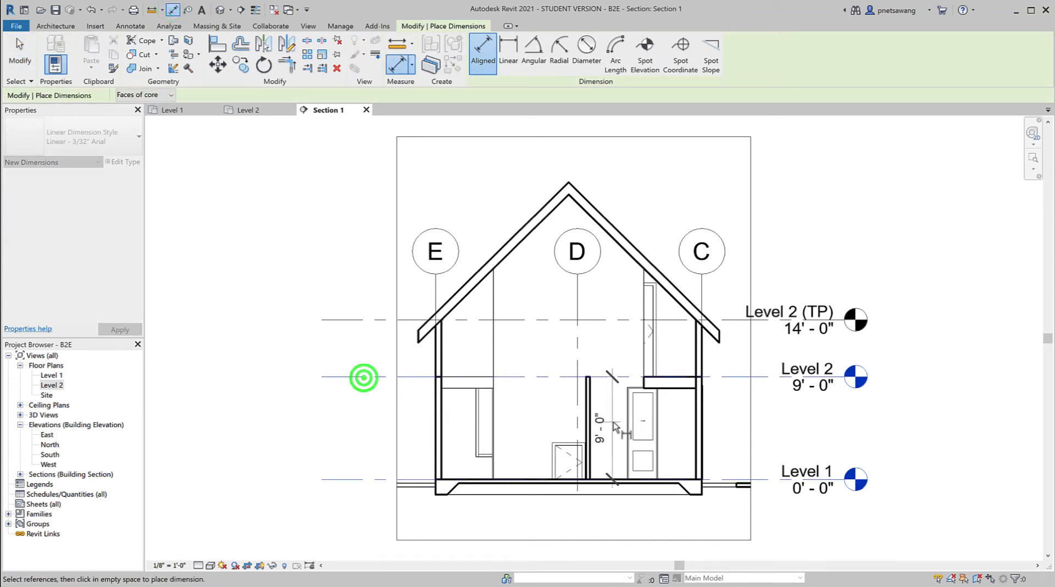
click(614, 419)
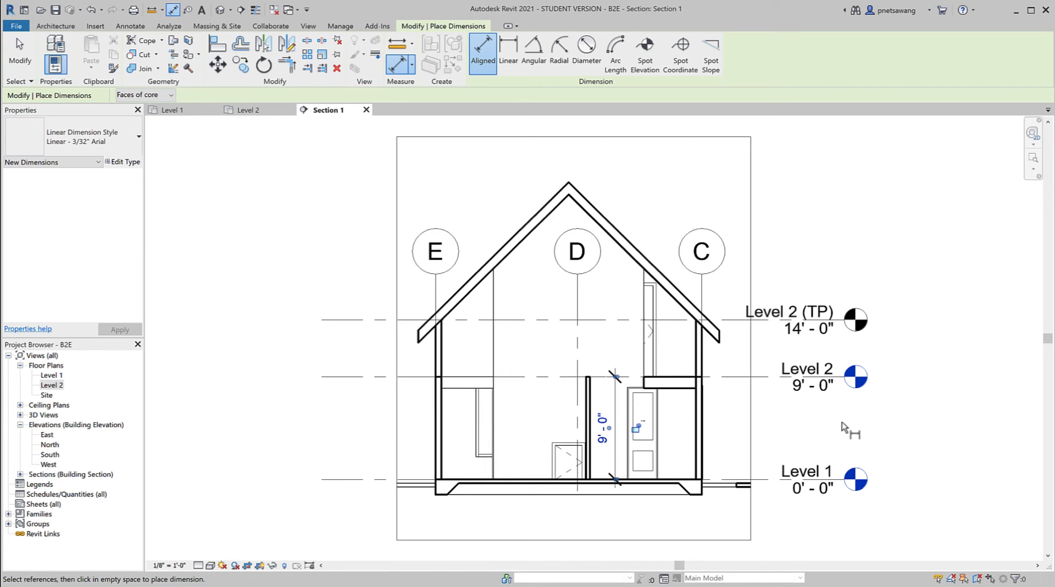
Start a stair on the Level 1 plan and duplicate its type as 7.75" max riser 10" tread.
click(178, 111)
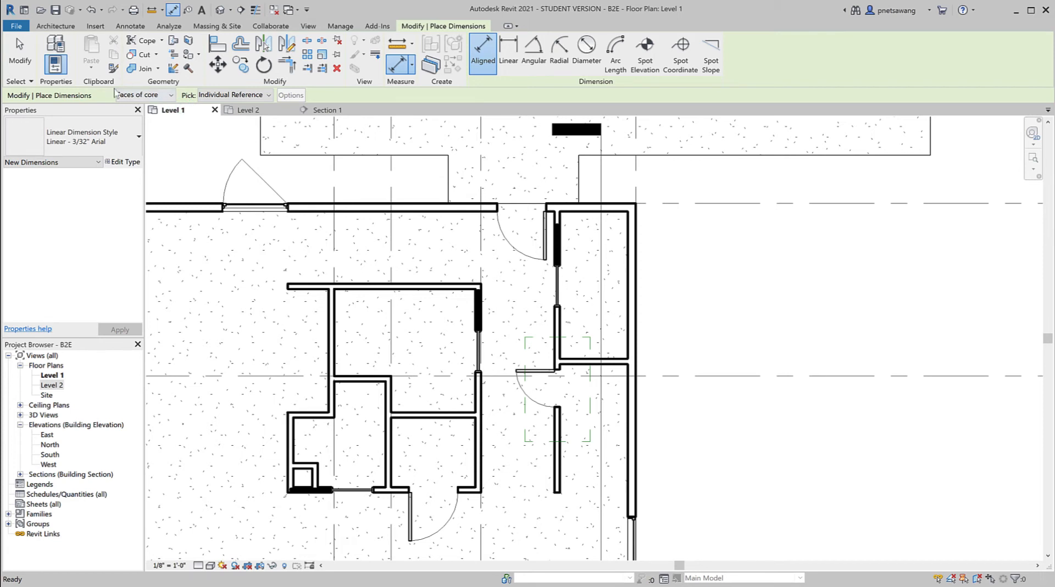
click(53, 26)
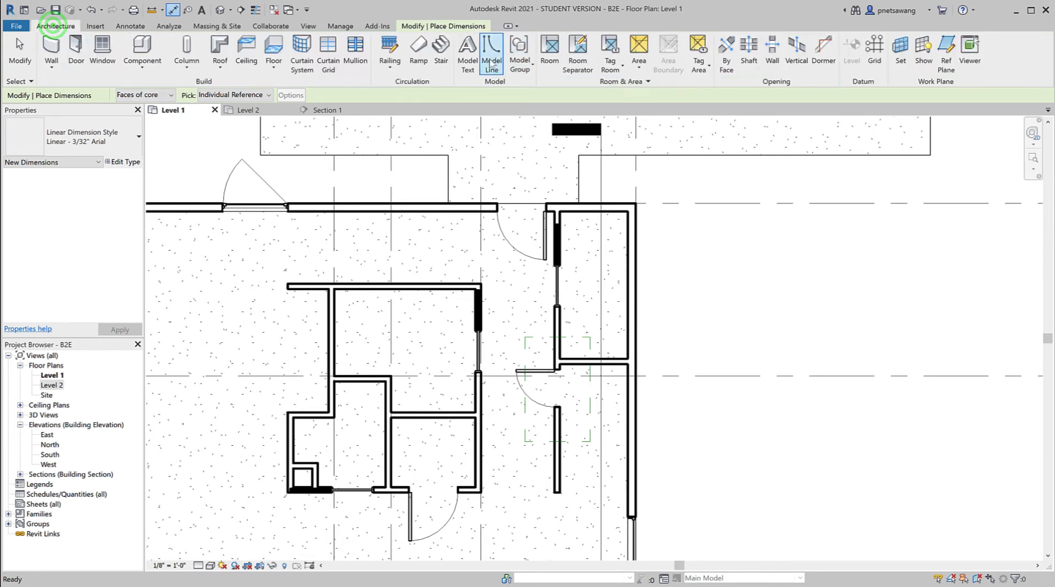
click(441, 49)
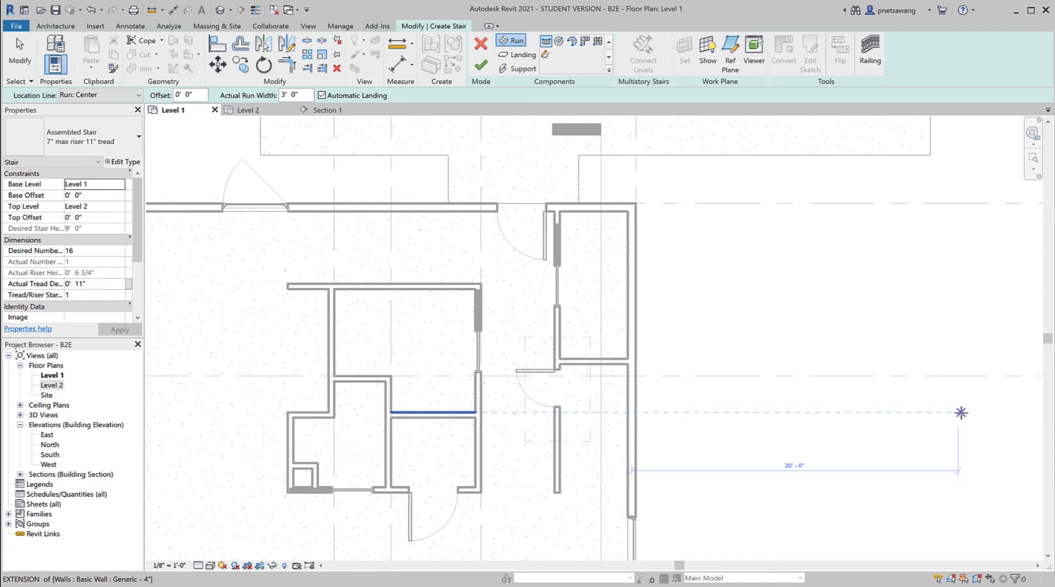
click(125, 163)
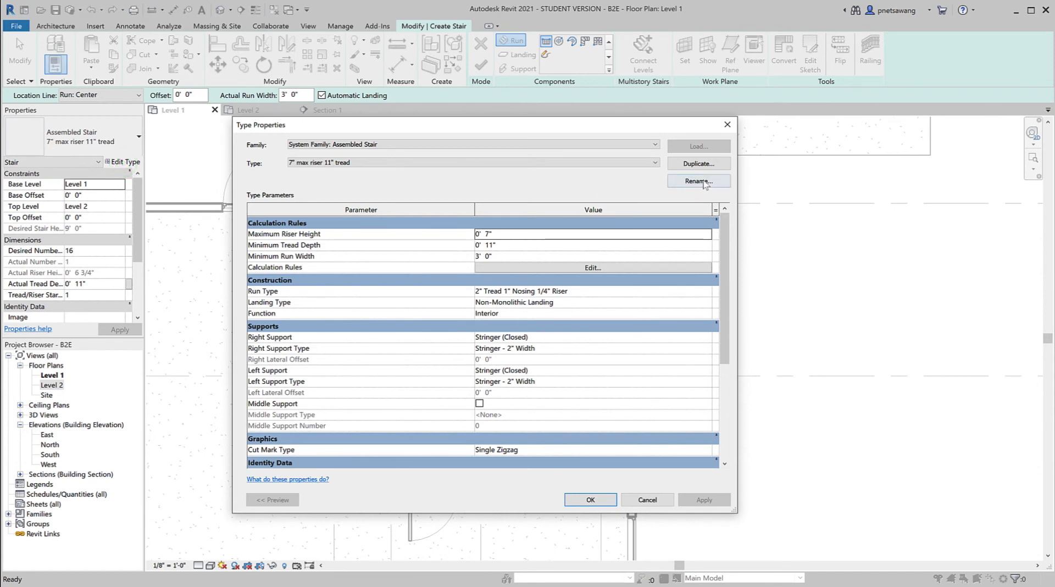
click(699, 163)
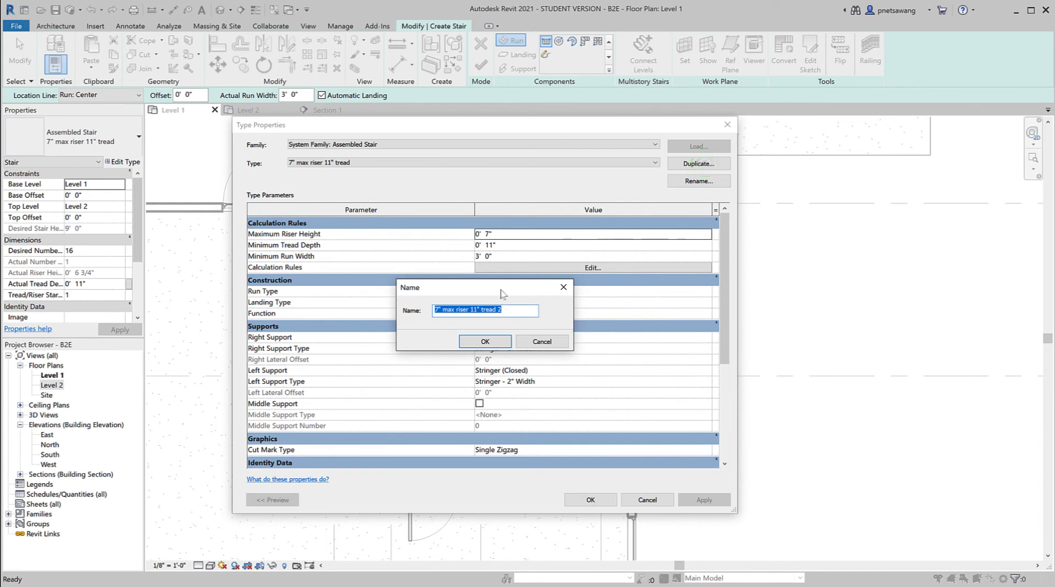
click(438, 311)
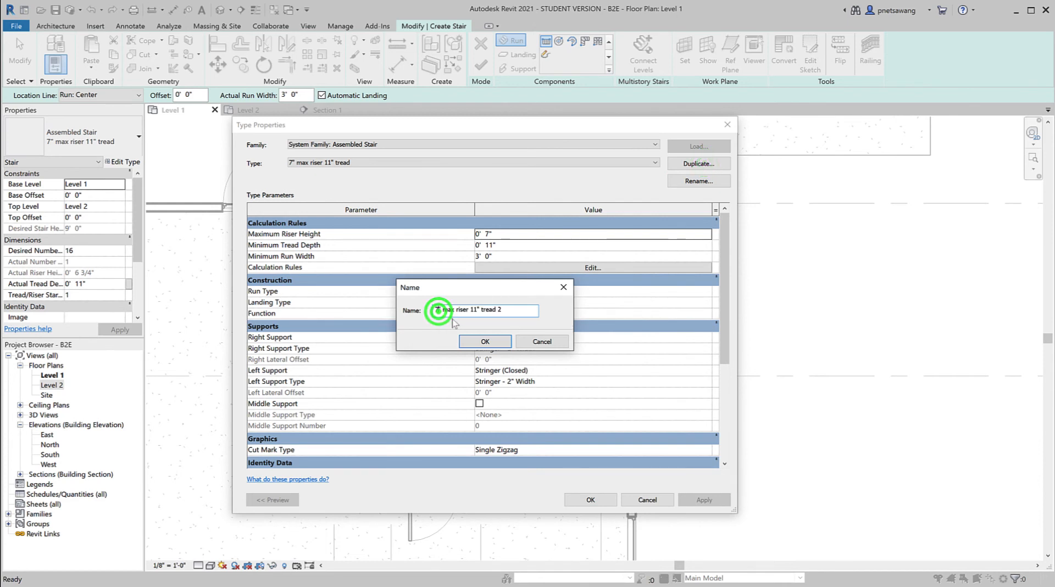
text(.75)
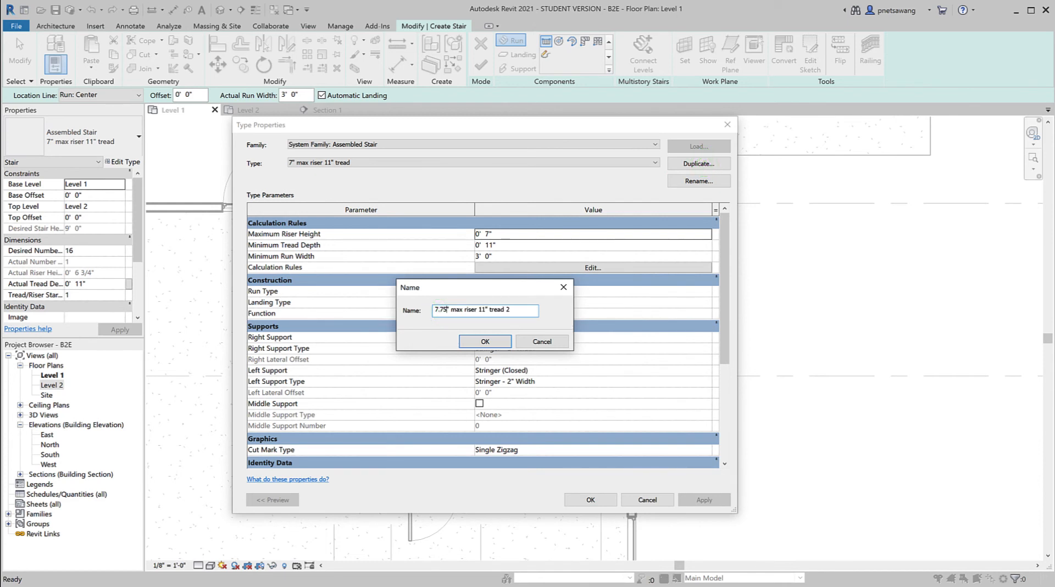
click(483, 311)
key(BackSpace)
text(0)
click(514, 311)
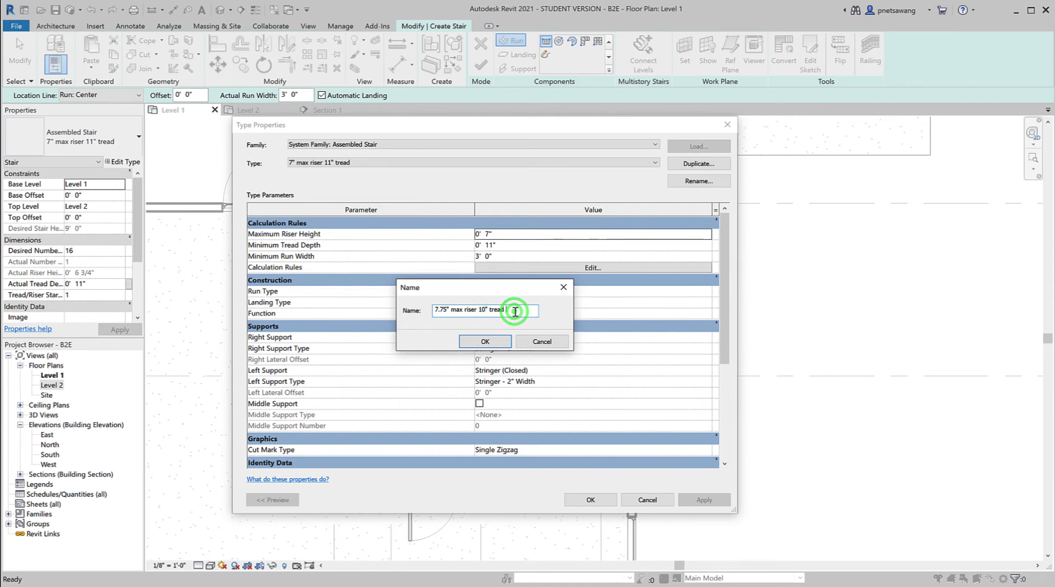
key(BackSpace)
key(BackSpace)
click(478, 341)
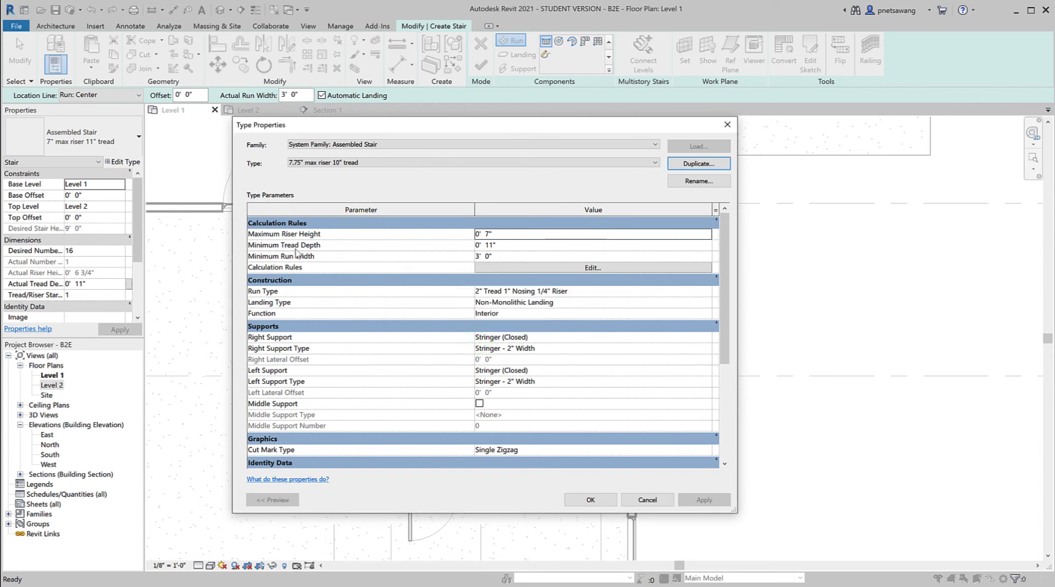
Set the new stair type's maximum riser height to 7.75" and minimum tread depth to 10".
click(487, 234)
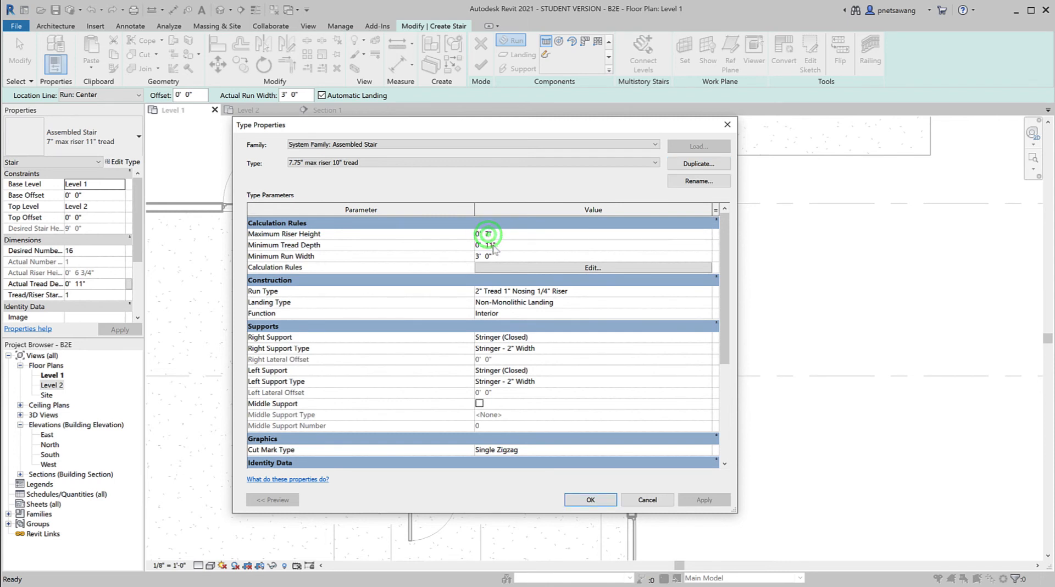
text(.75)
click(491, 245)
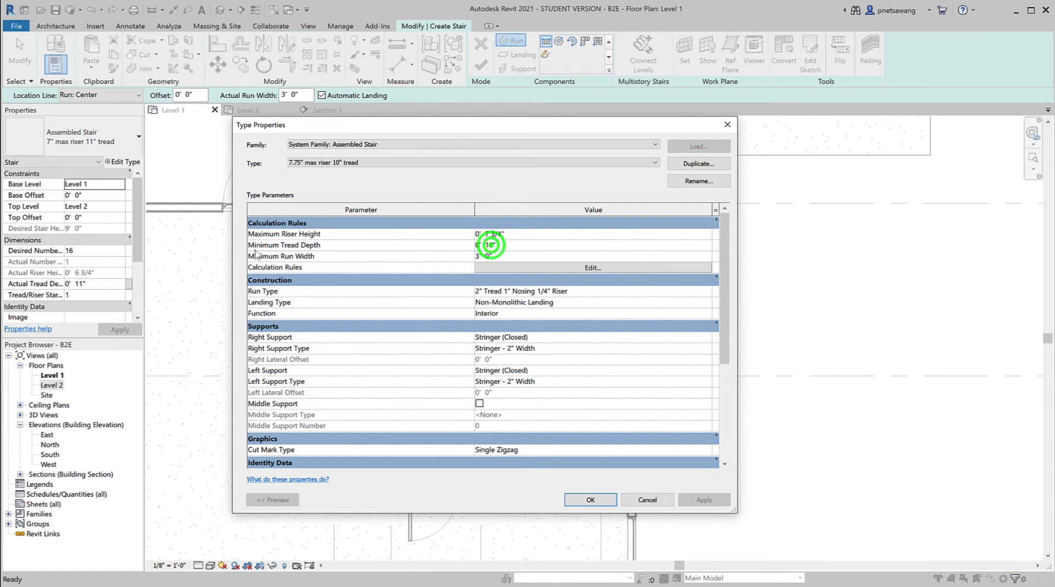
key(BackSpace)
text(0)
Change the stair type's right and left supports to Carriage (Open) and accept the type properties.
click(579, 339)
click(706, 337)
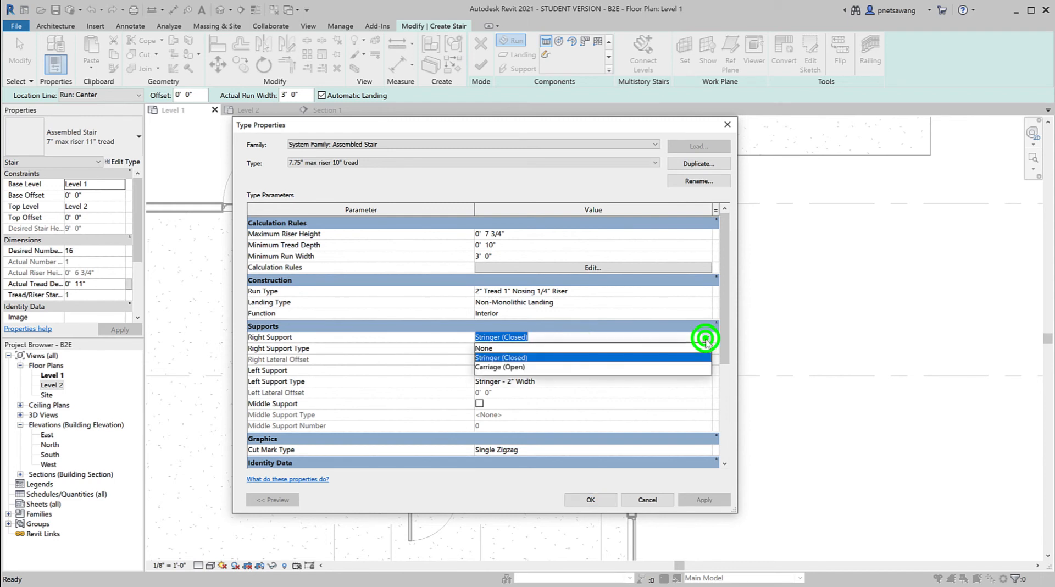
click(506, 367)
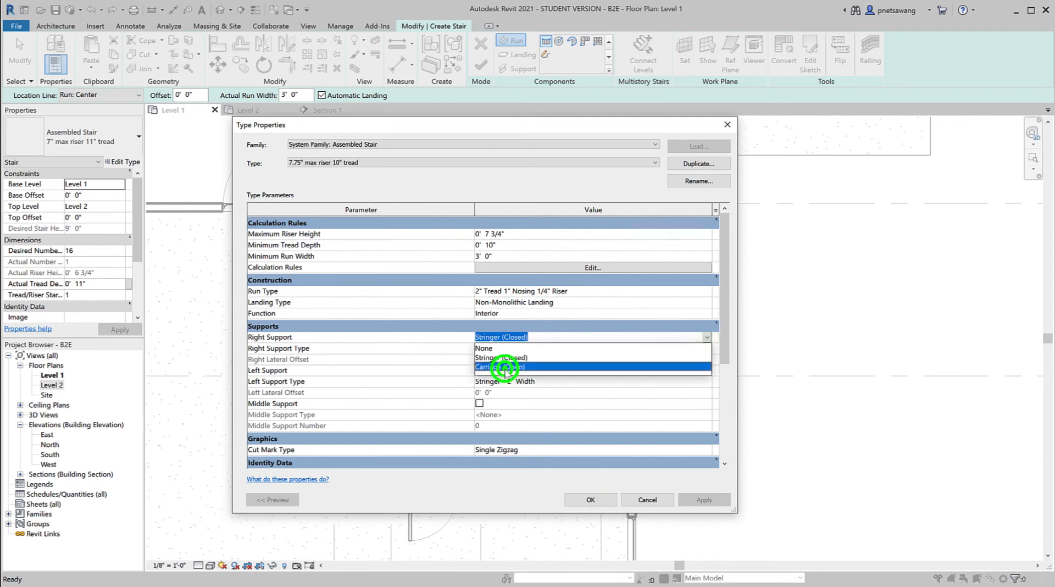
click(521, 369)
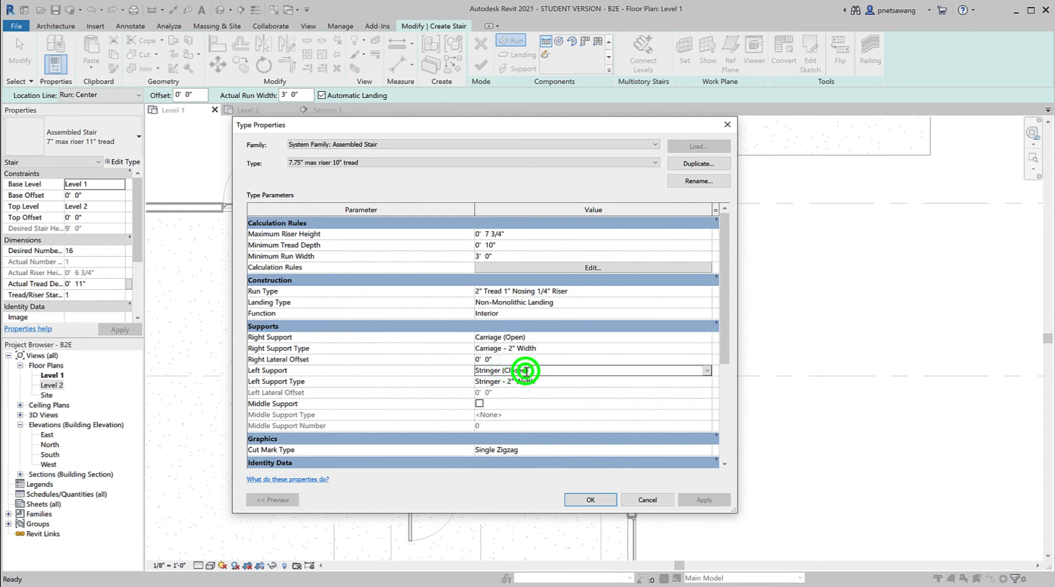
click(705, 371)
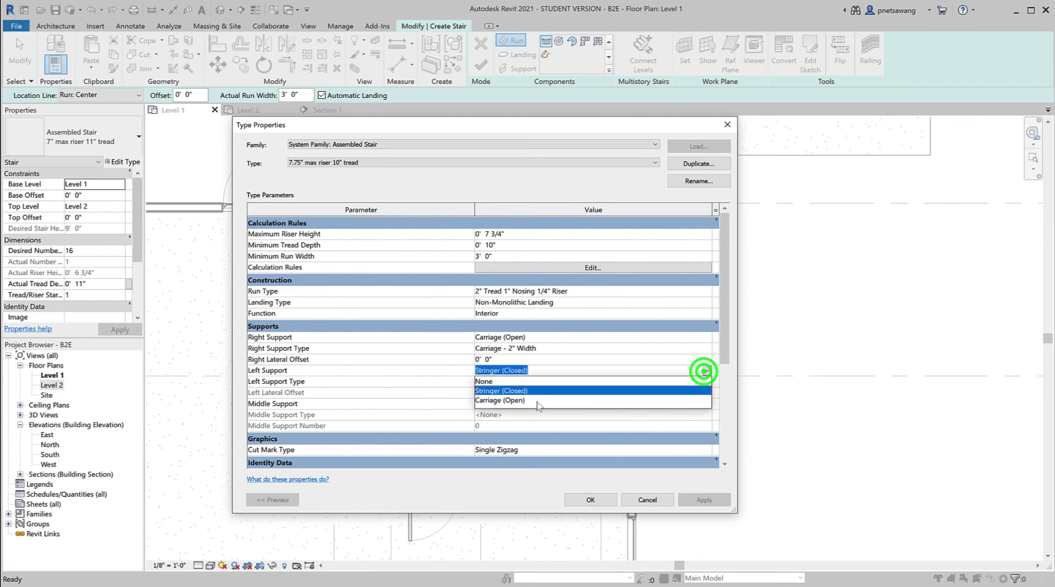
click(529, 399)
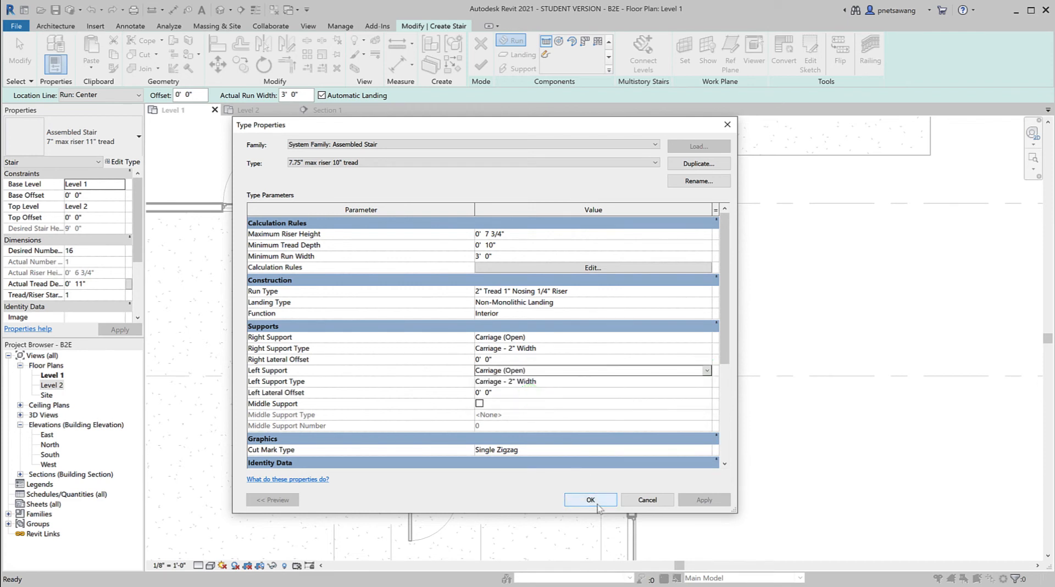
click(591, 500)
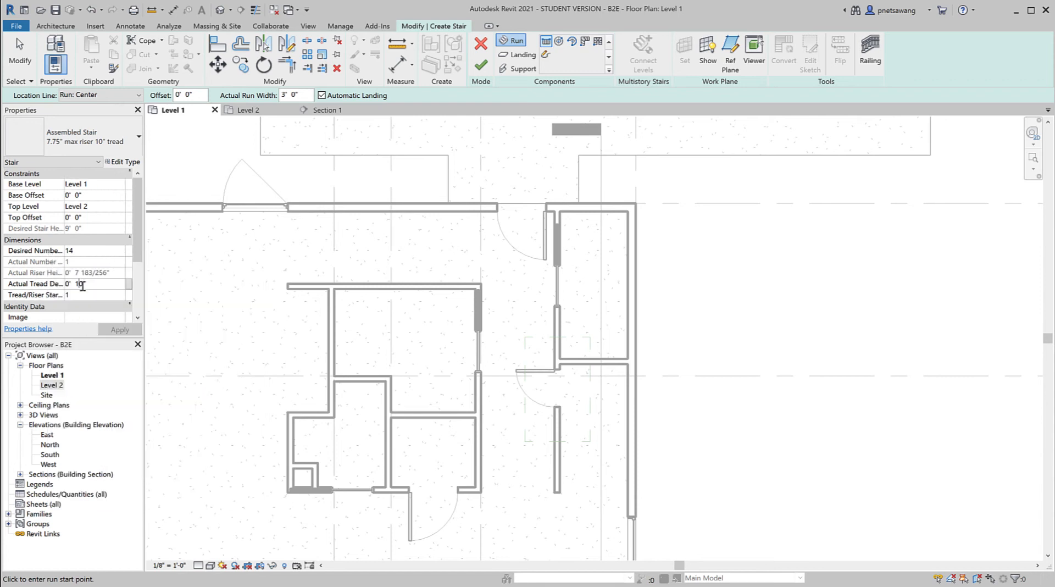
Set the stair's actual tread depth to 12".
double_click(82, 284)
text(12)
click(112, 330)
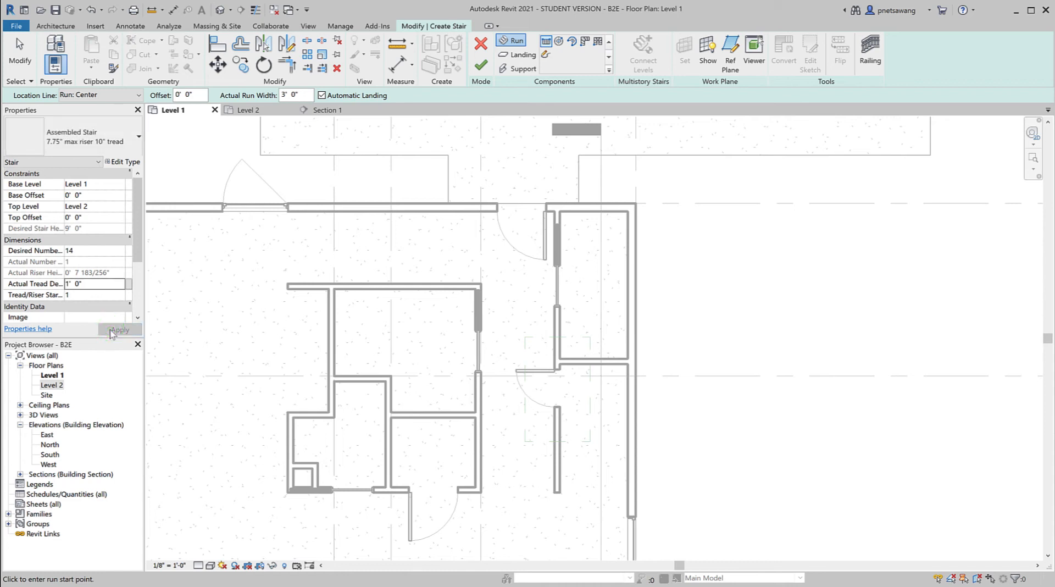
Draw a straight 14-riser run with location line Run: Left, from the free end of the interior wall near grid 5 toward grid C.
click(85, 96)
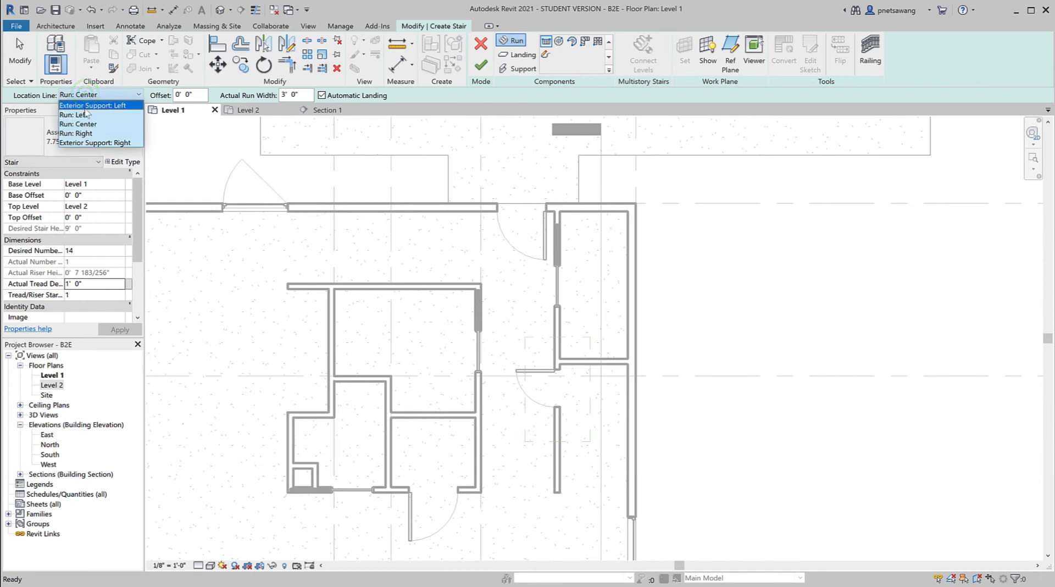
click(85, 115)
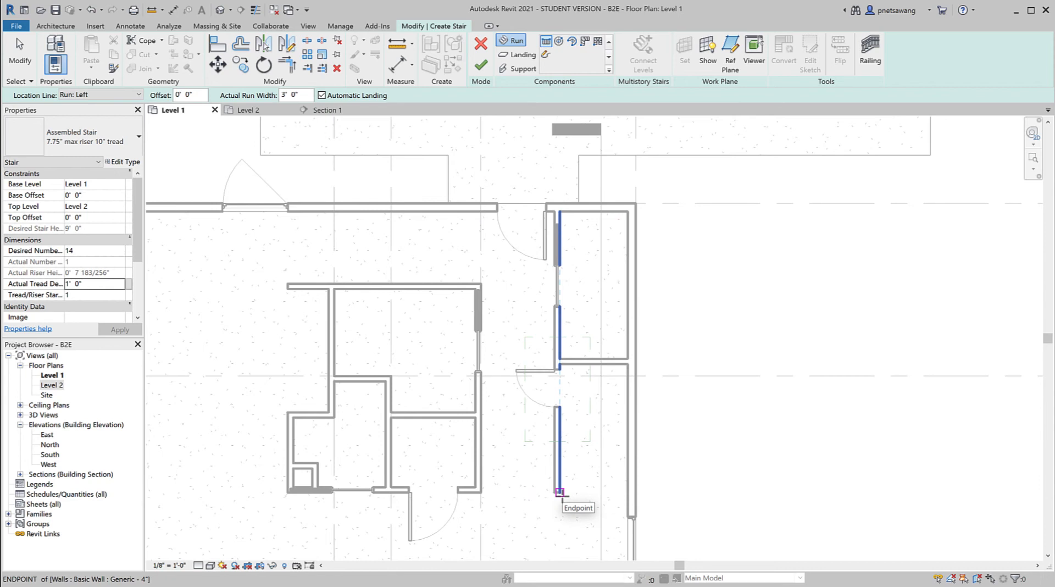
click(559, 492)
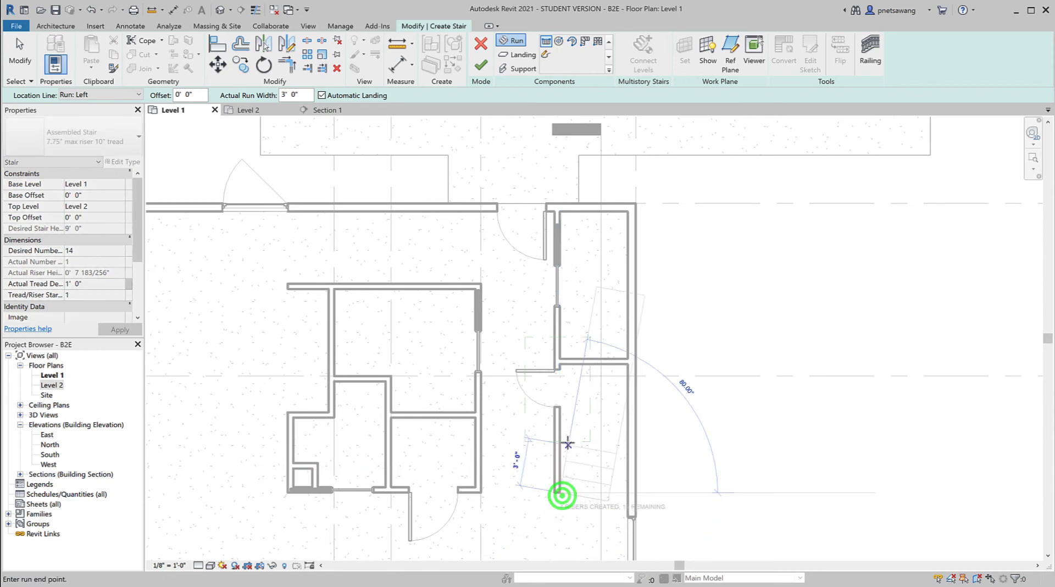
click(563, 257)
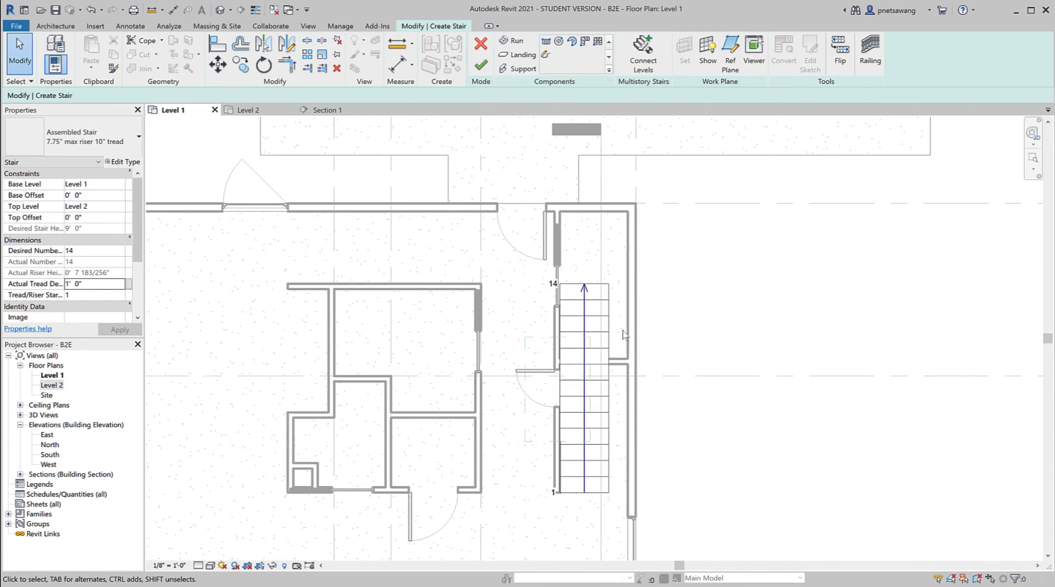
Widen the stair run to 4'-2" so that its free side meets the exterior wall's inner face.
click(612, 355)
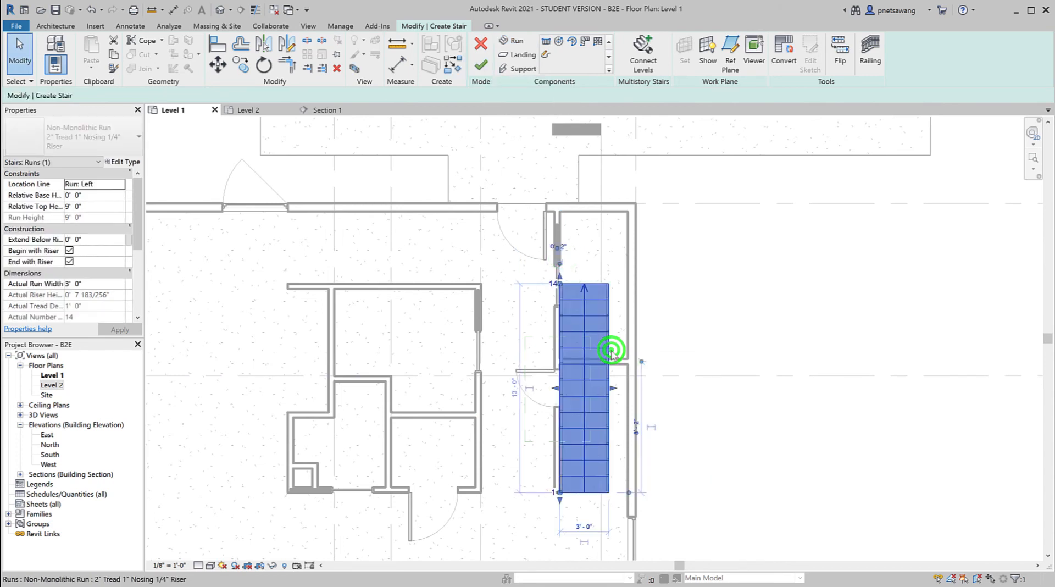
drag(615, 392, 624, 390)
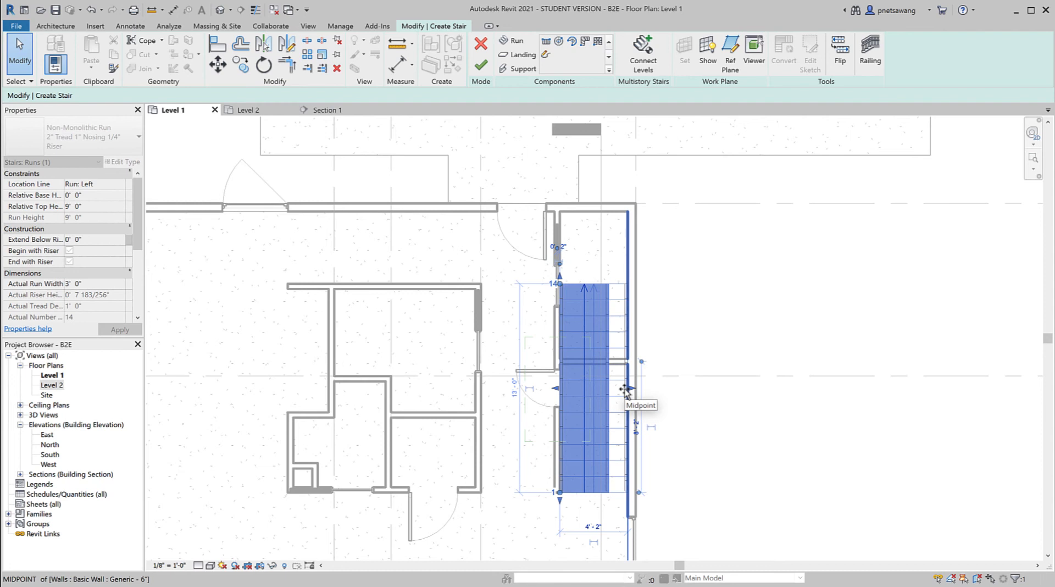
drag(625, 390, 625, 389)
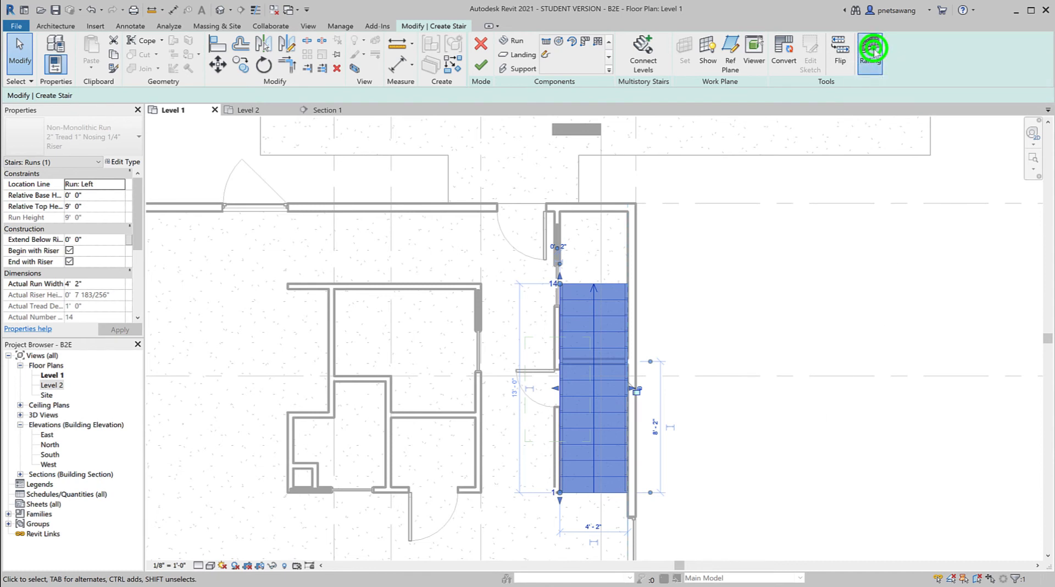
Set the stair's railing type to None and finish the stair.
click(872, 49)
click(556, 272)
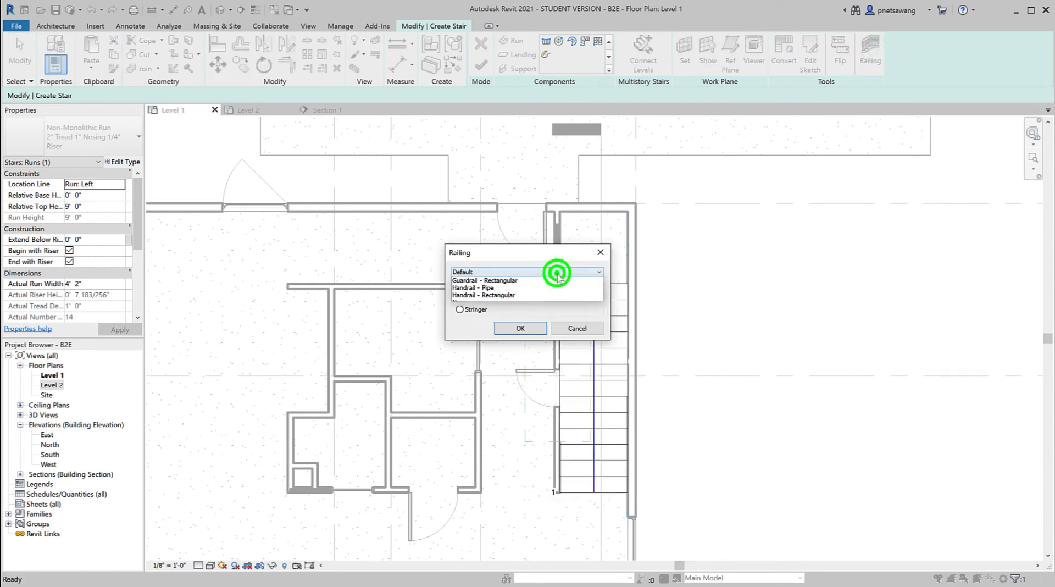
click(482, 324)
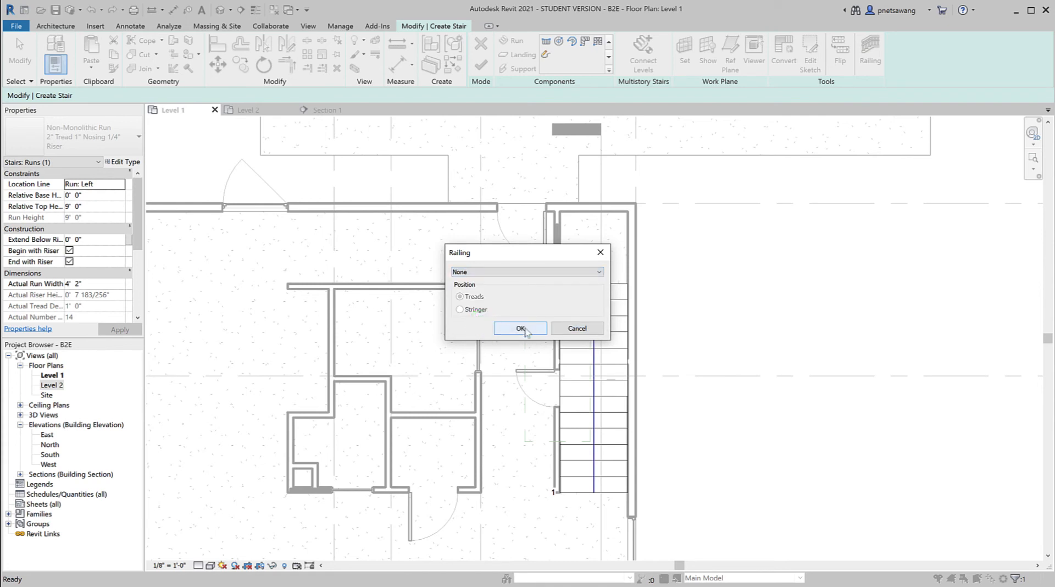
click(521, 328)
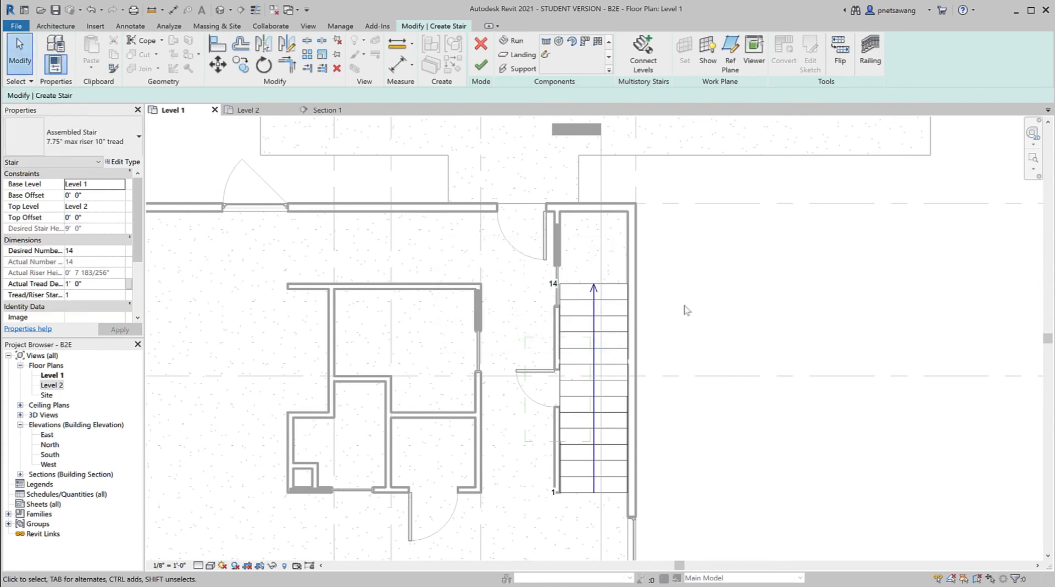
click(481, 65)
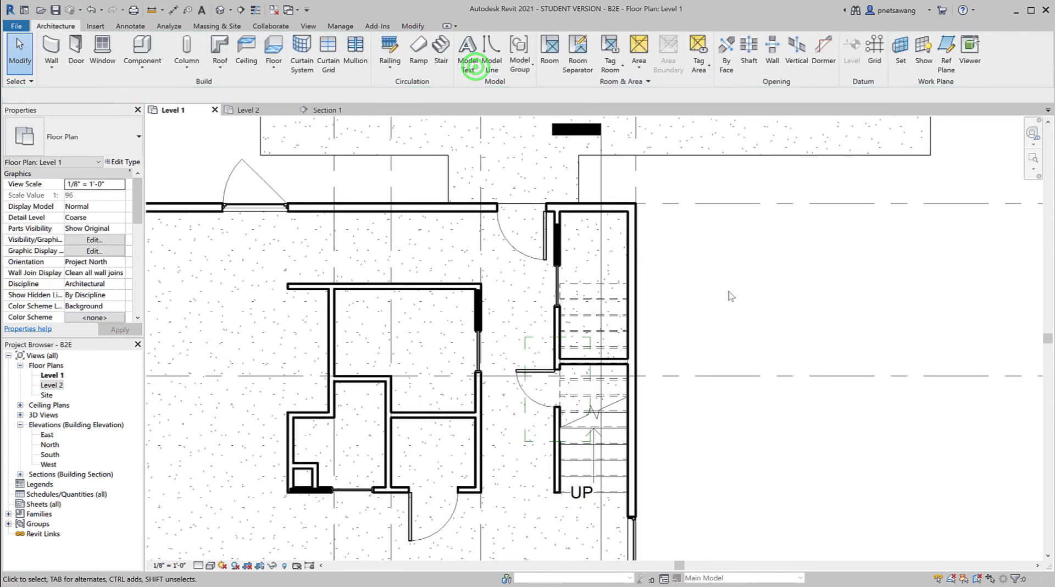
Open the building section from its marker on the Level 1 plan to check the finished stair.
scroll(731, 296, down, 3)
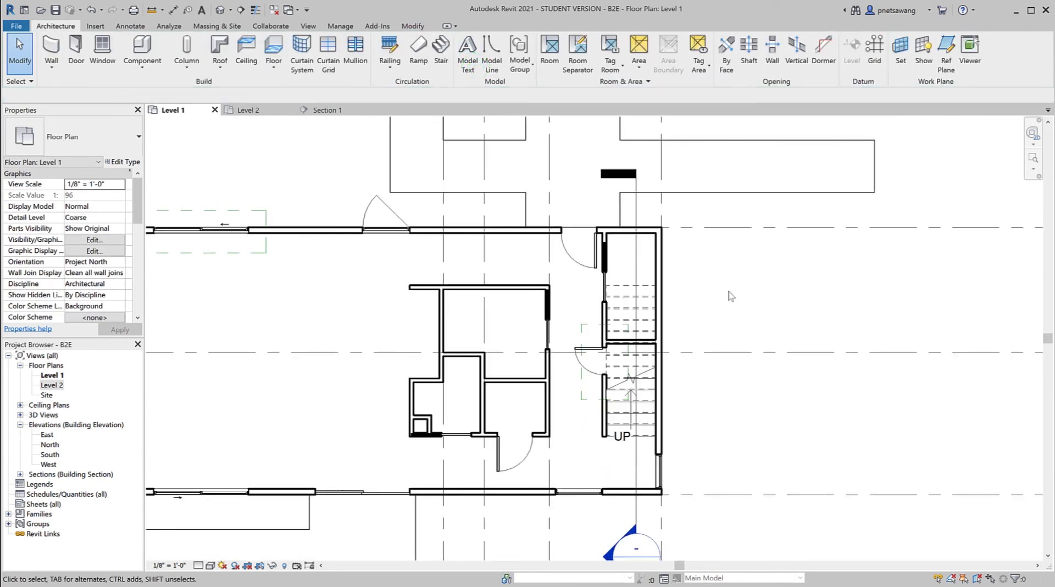
scroll(731, 295, down, 2)
double_click(635, 530)
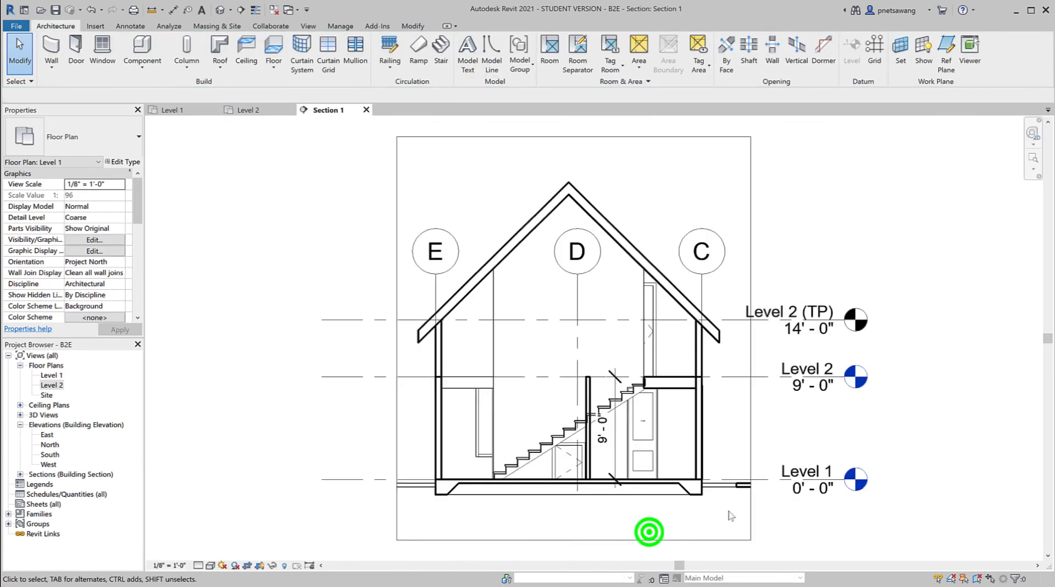
Open the default 3D view and close the Level 1 and Level 2 floor plans, keeping Section 1 open.
scroll(630, 401, up, 2)
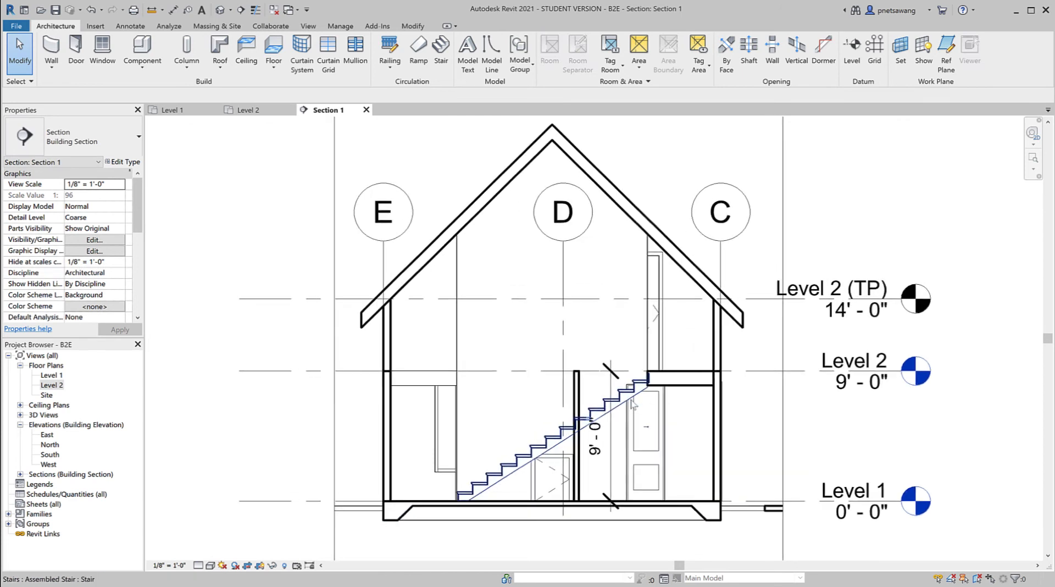
scroll(632, 404, up, 1)
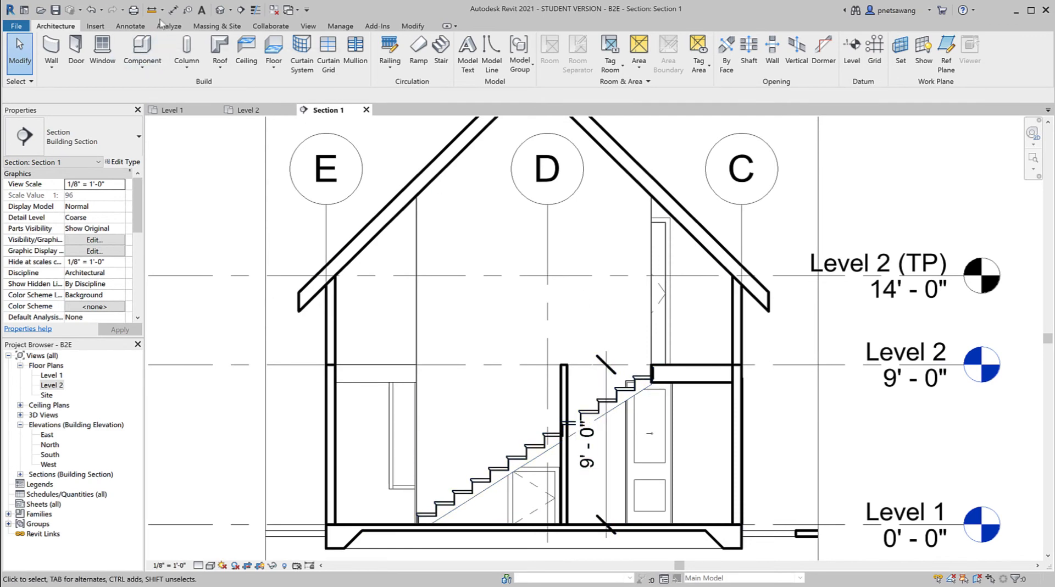
click(220, 10)
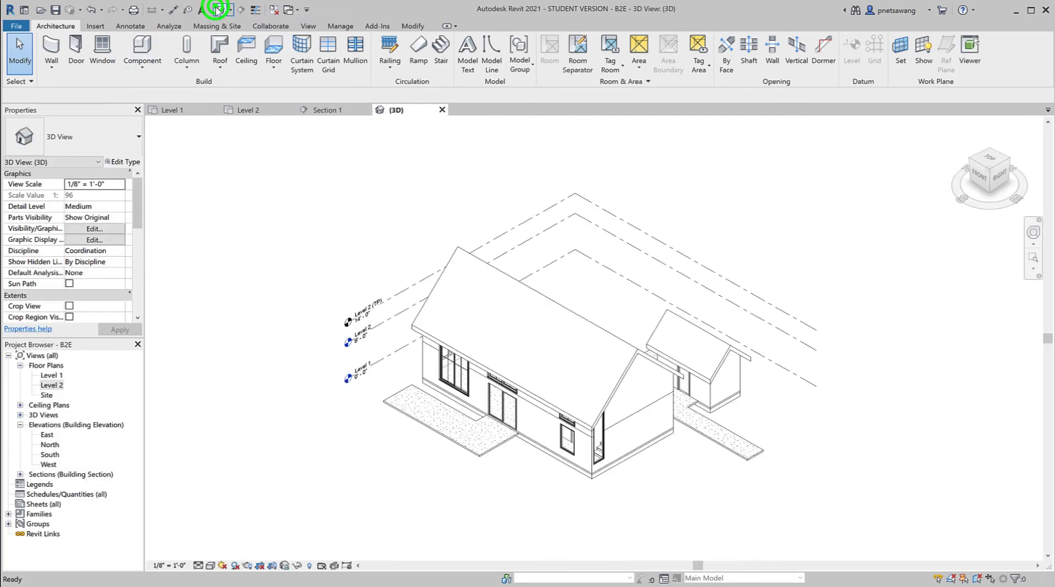
click(252, 111)
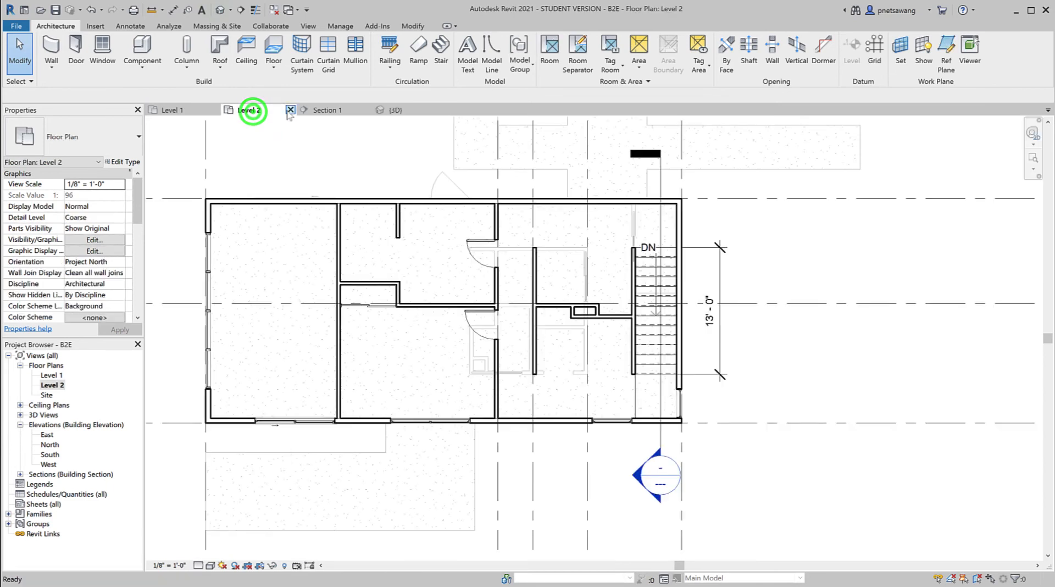
click(290, 109)
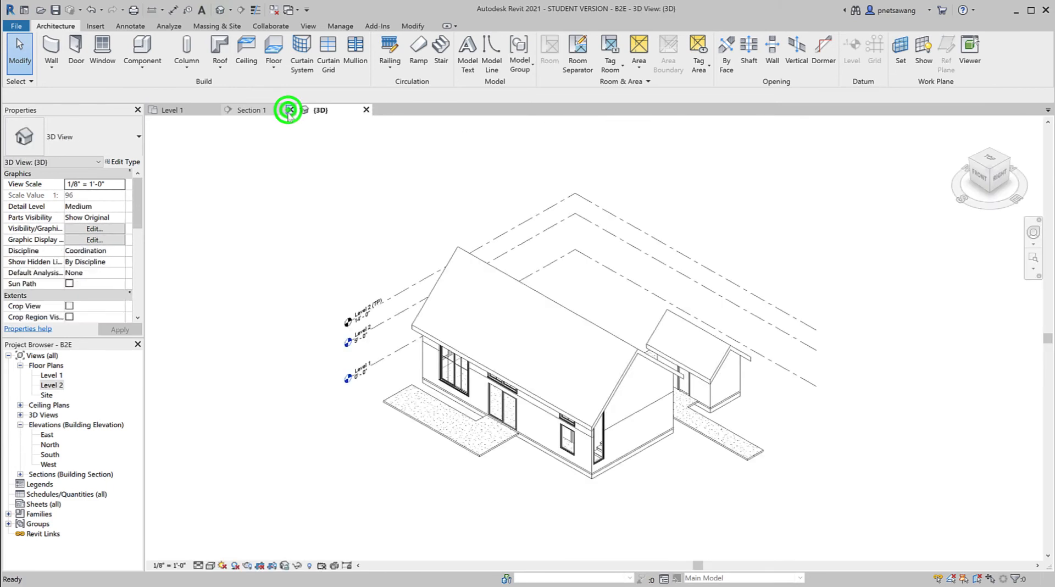
click(215, 110)
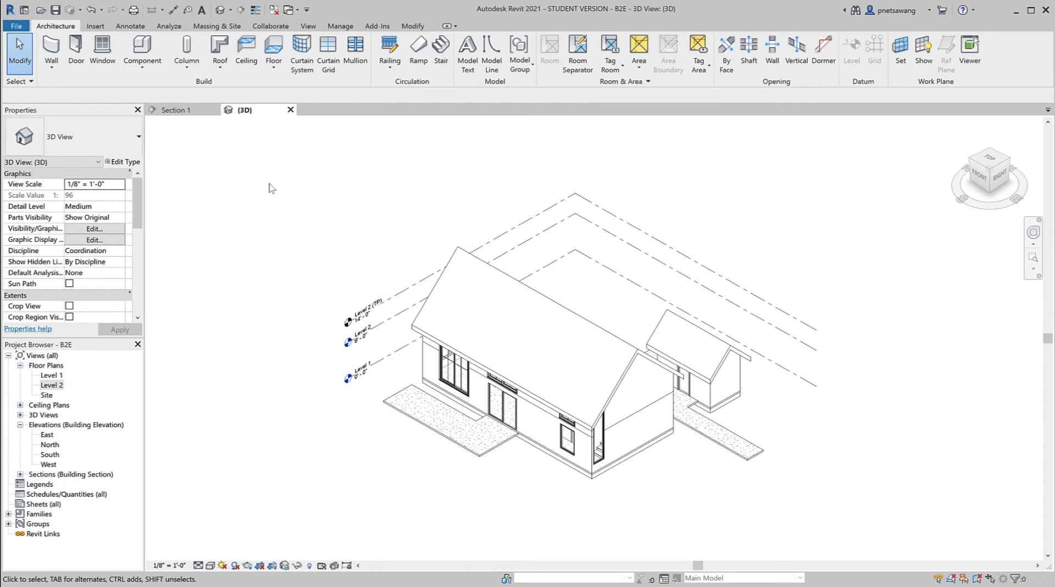
Tile the 3D view and Section 1 side by side, with the house and the stair in sight.
key(w)
key(t)
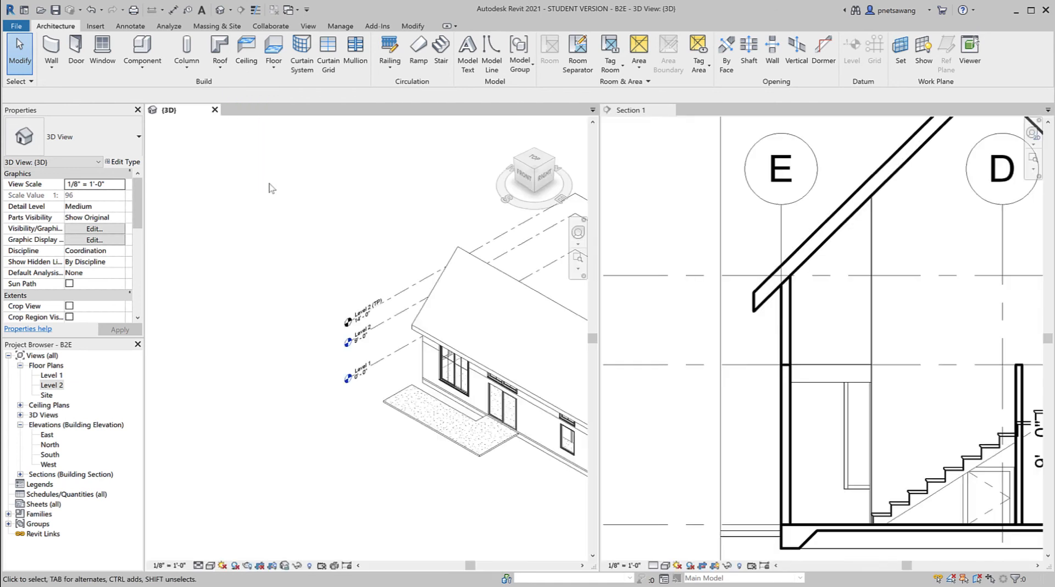
middle_drag(438, 318, 273, 297)
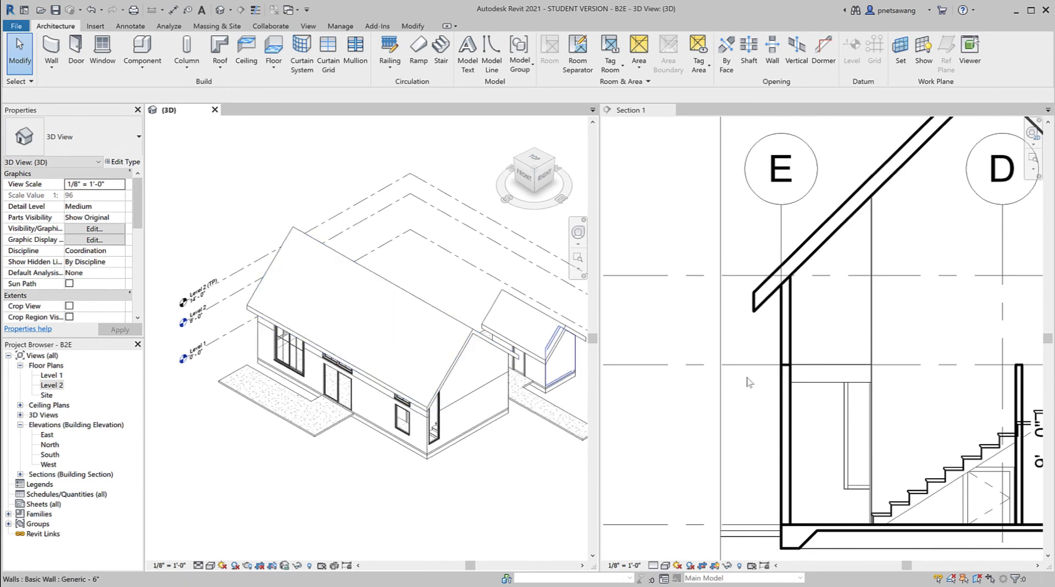
click(962, 365)
middle_drag(939, 374, 837, 371)
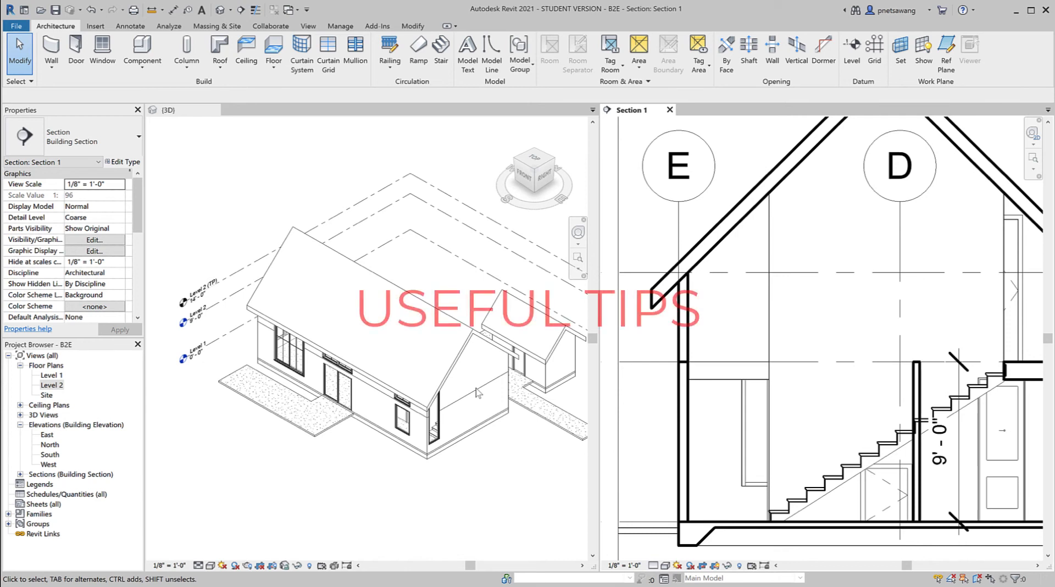
Enable the Section Box for the 3D view and apply it.
click(181, 112)
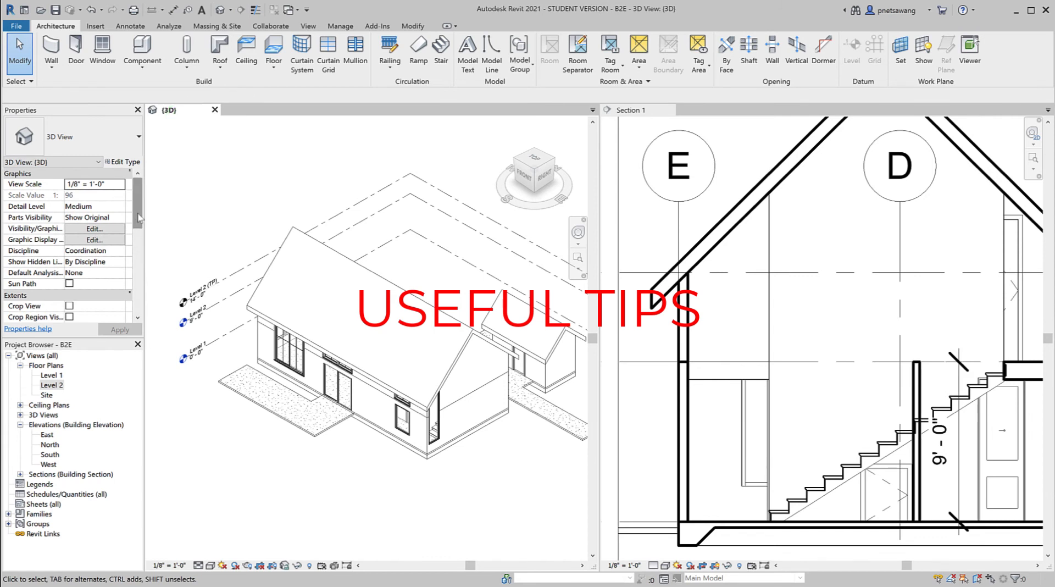
drag(136, 212, 128, 261)
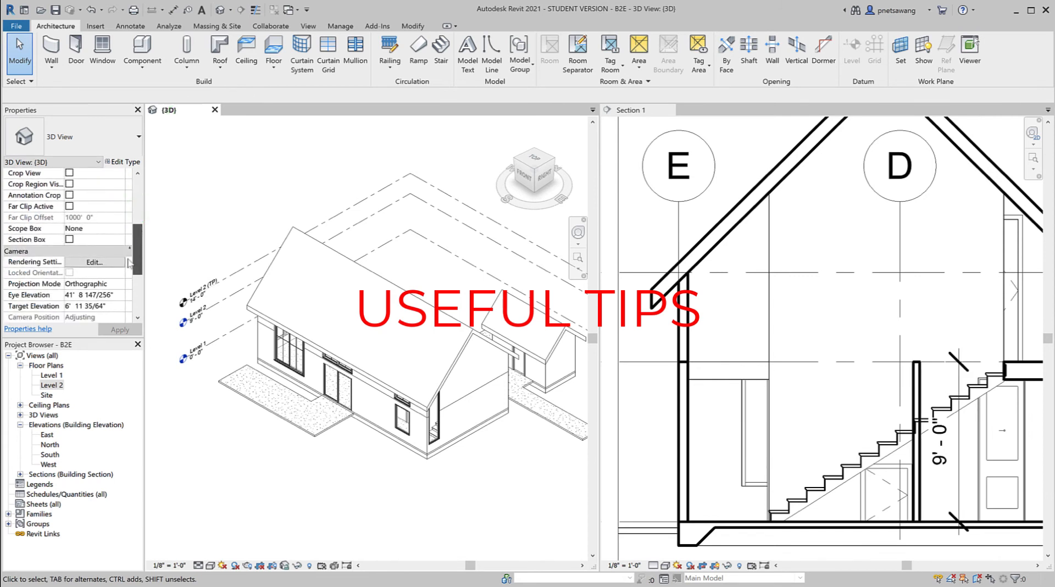
click(69, 240)
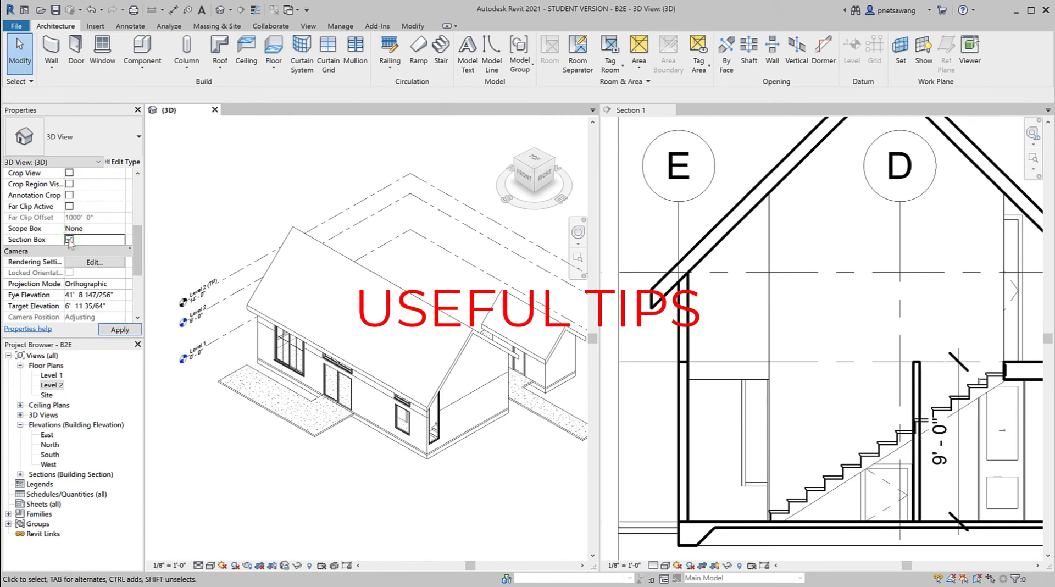
click(120, 330)
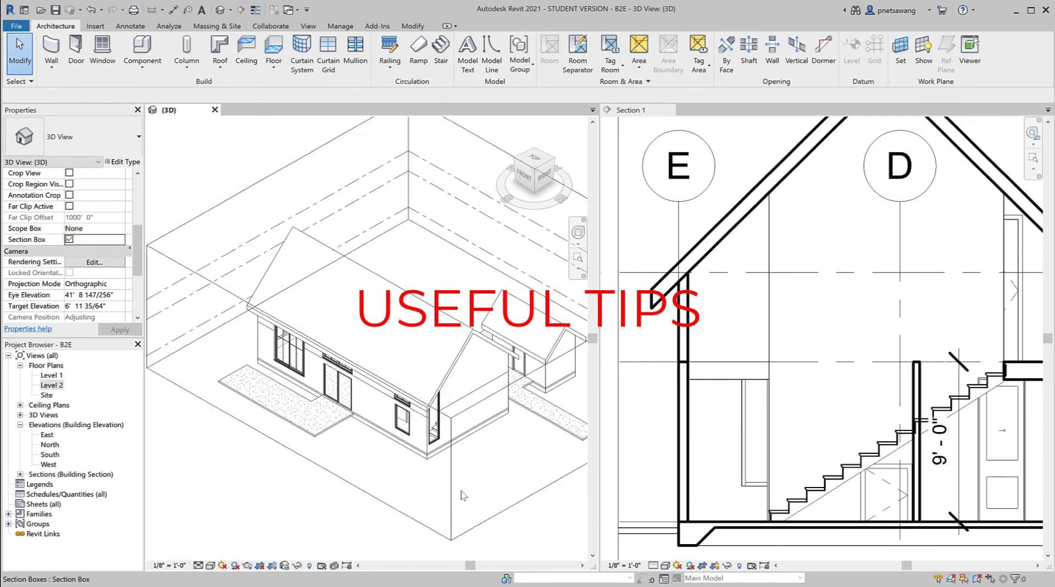
scroll(447, 484, down, 3)
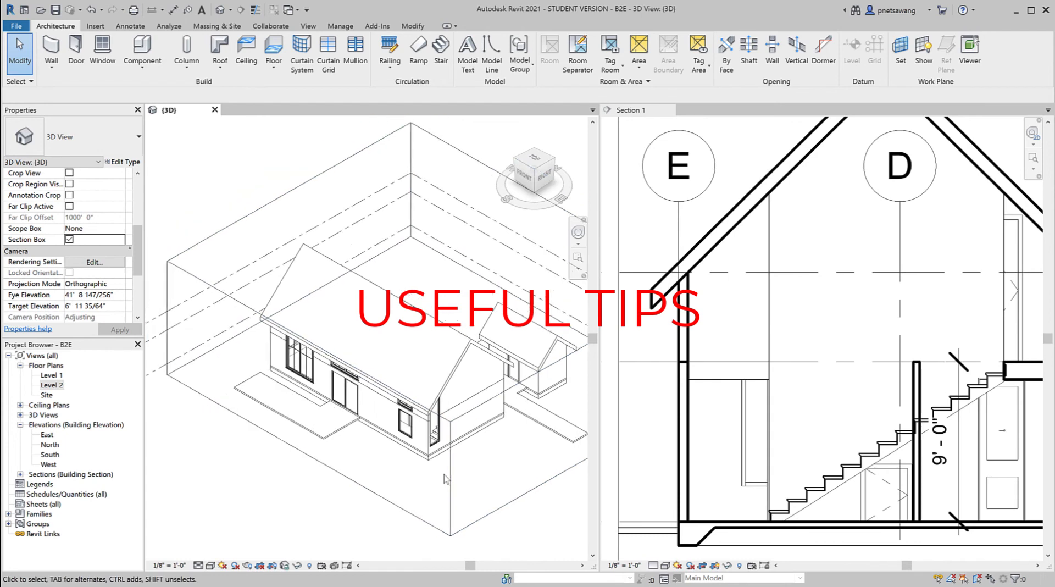
Move the section box's face at the stair end inward past the exterior wall so that it cuts the house open at the stair.
click(472, 510)
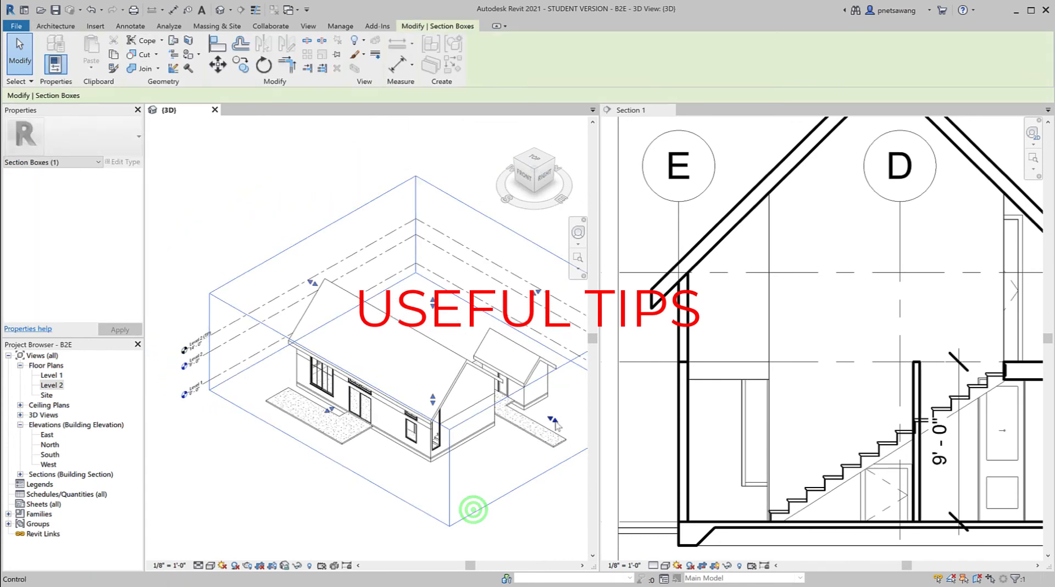
drag(553, 420, 486, 379)
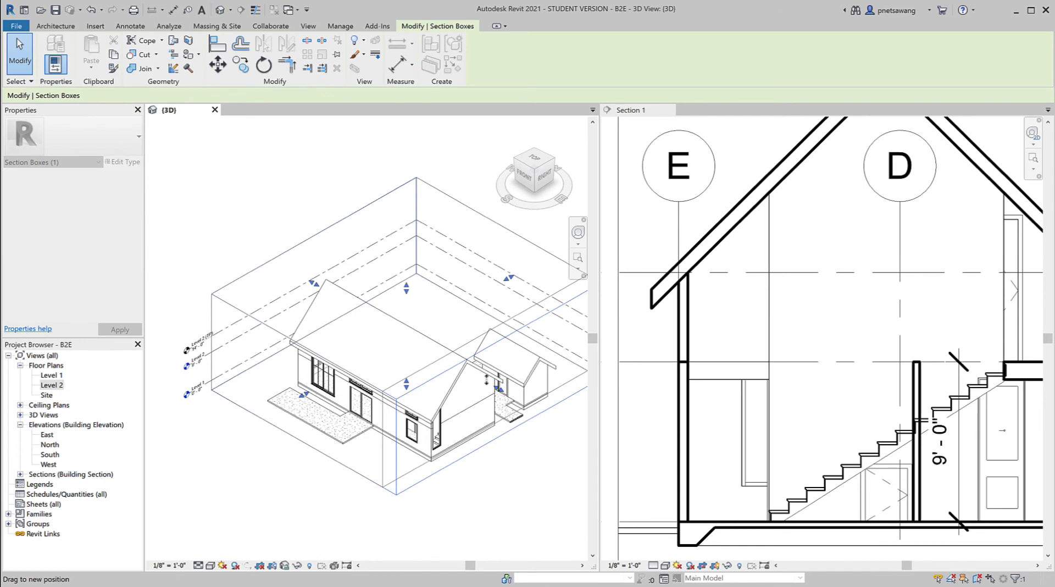
drag(486, 379, 483, 379)
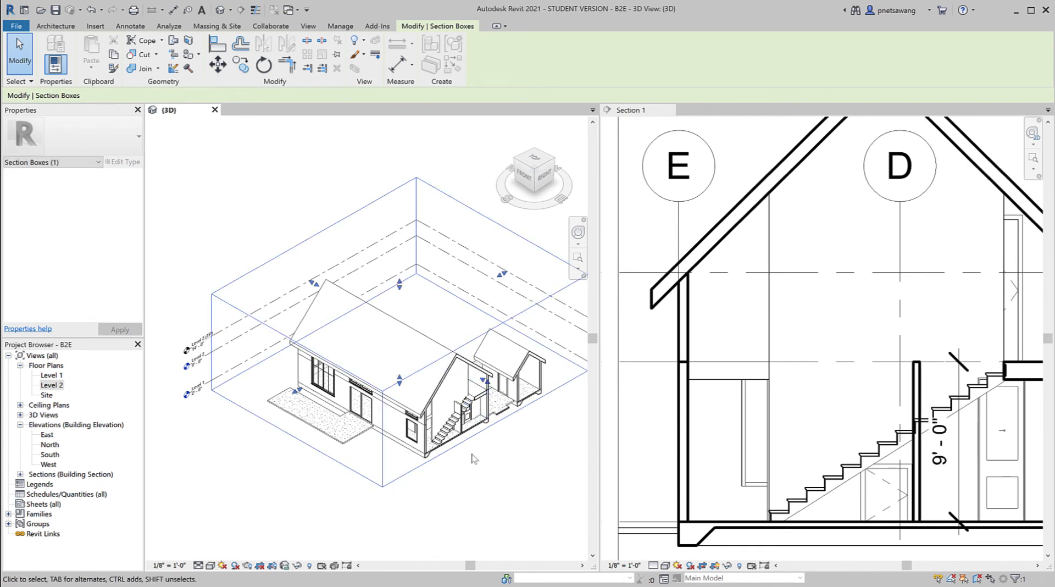
scroll(476, 456, up, 5)
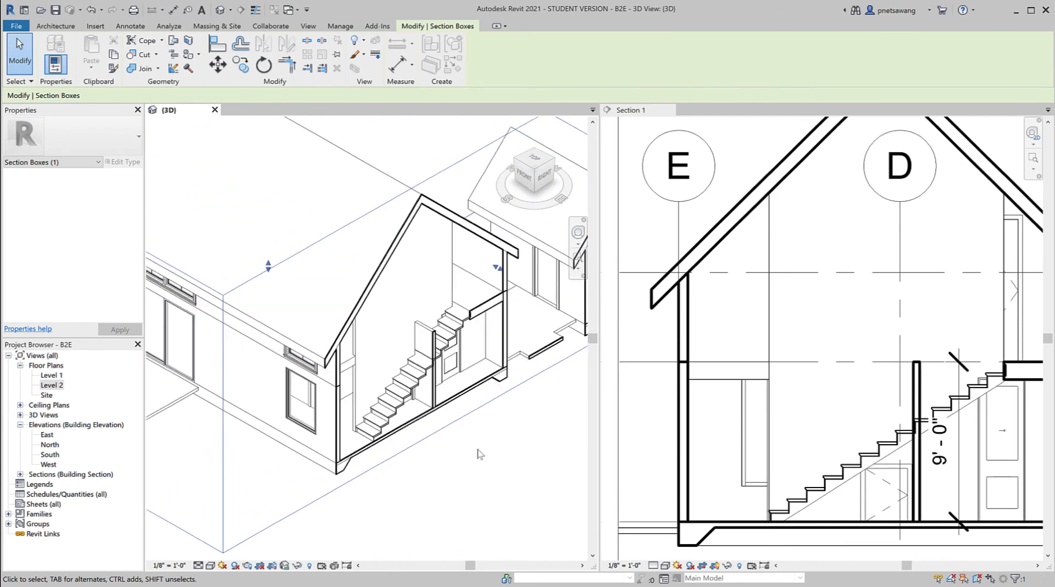
scroll(478, 454, up, 3)
scroll(398, 244, up, 2)
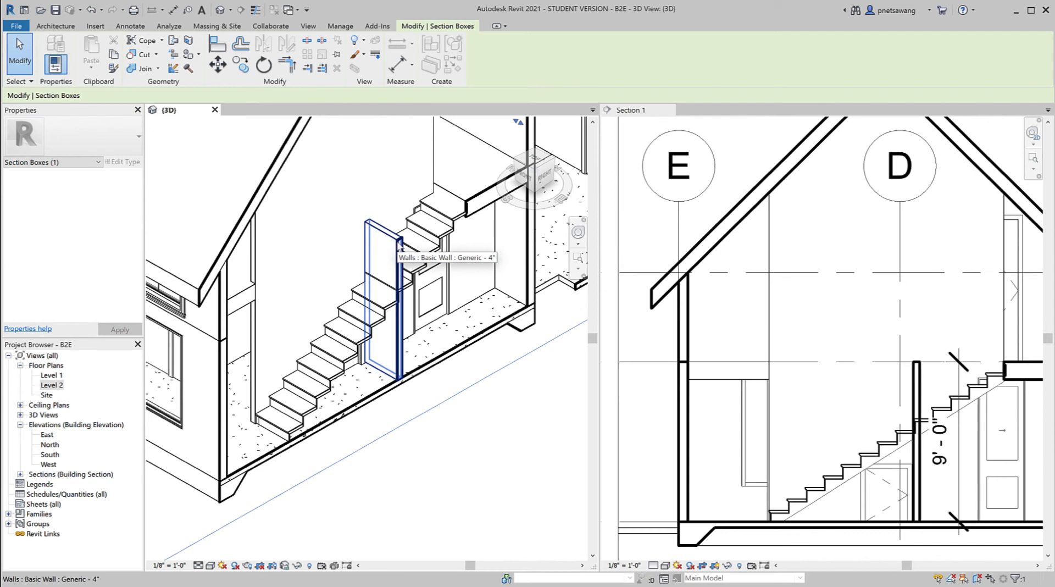
Set the top constraint of the Generic - 4" wall that pierces the stair near grid D to Unconnected.
click(916, 401)
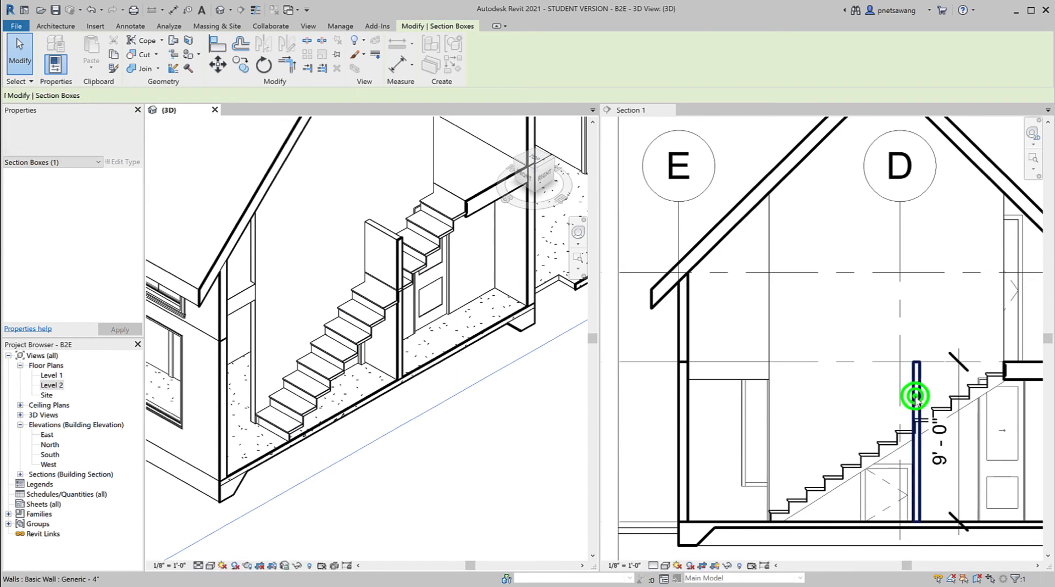
click(915, 398)
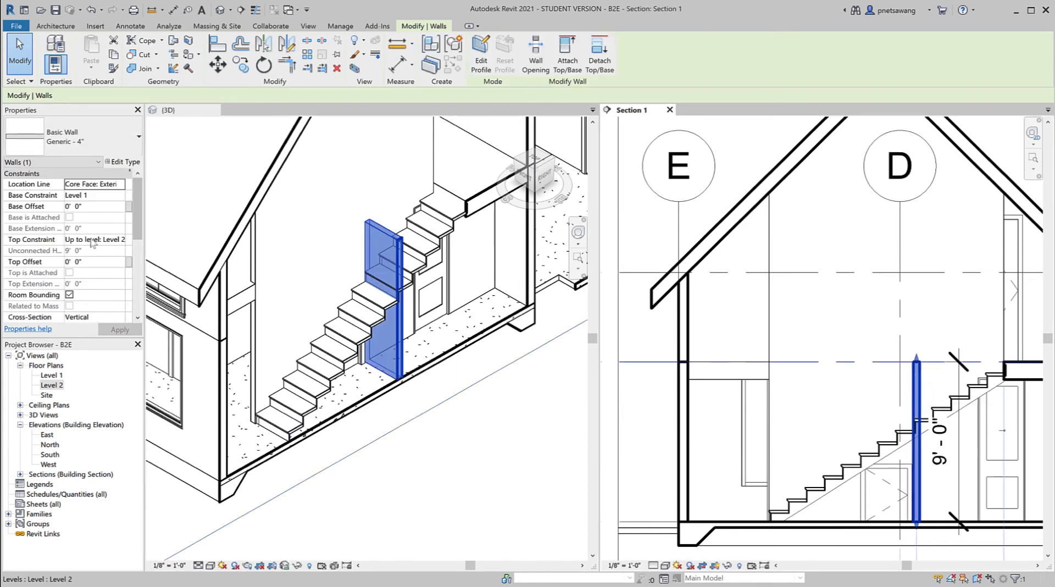
click(92, 242)
click(119, 239)
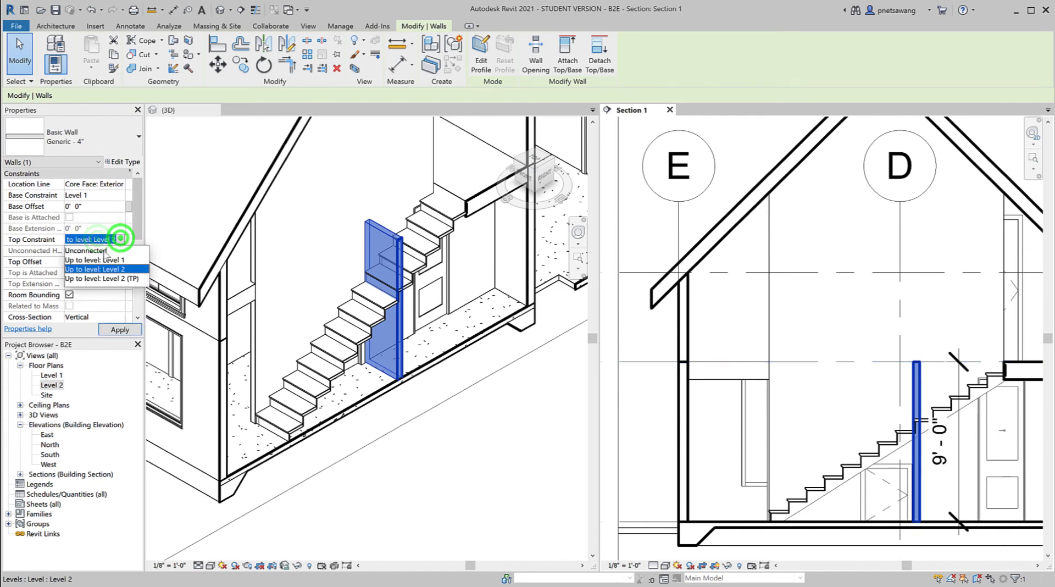
click(88, 251)
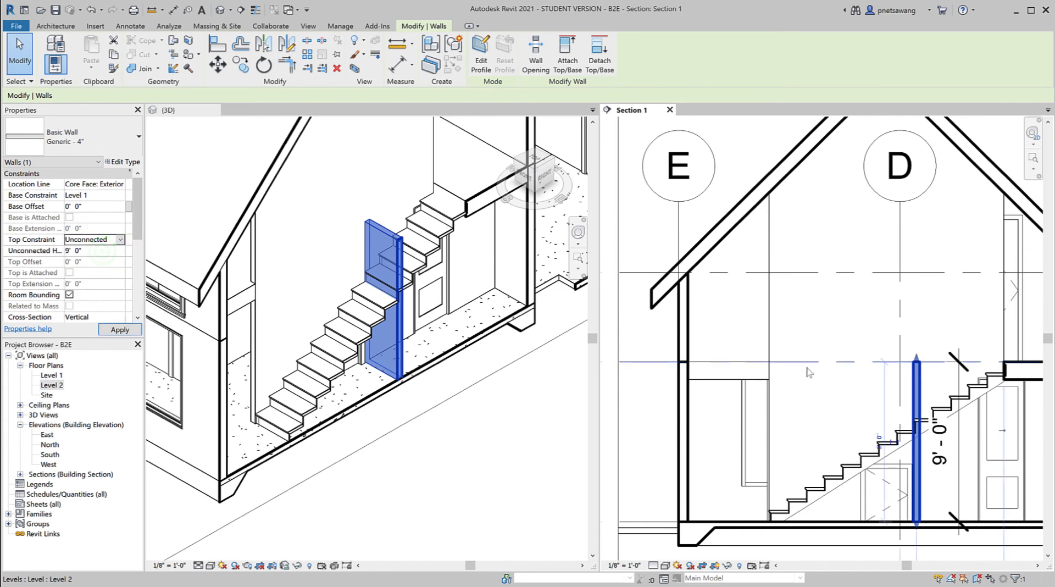
Lower the top of the wall piercing the stair to just under the treads, at a height of about 4'-11 3/4".
click(907, 365)
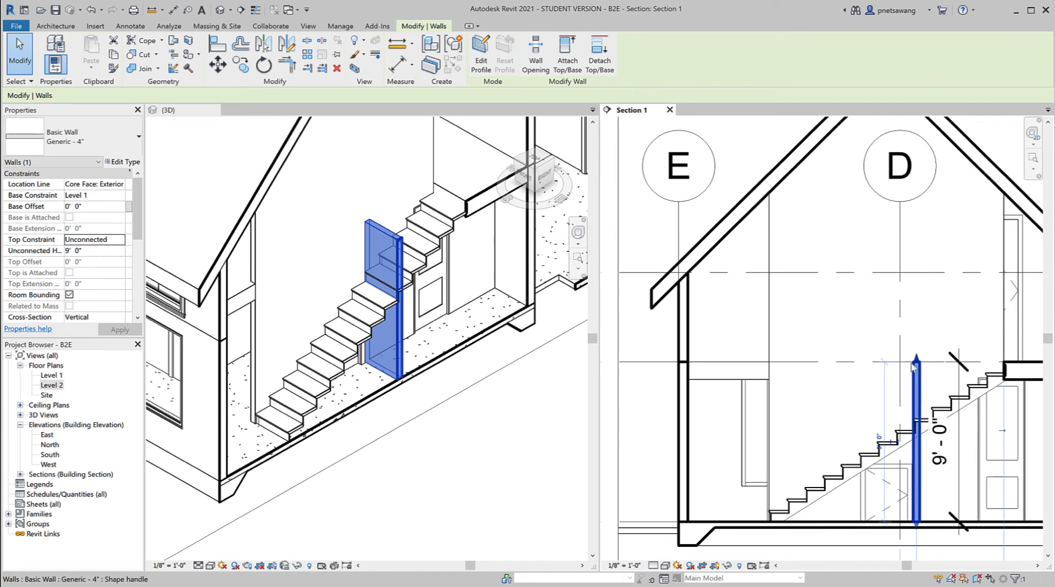
drag(915, 360, 916, 316)
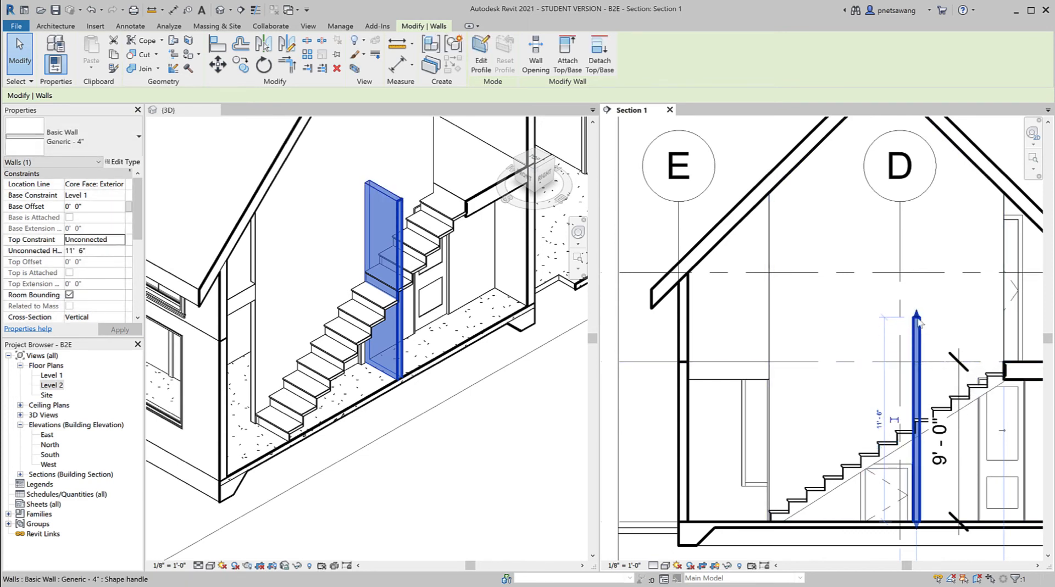
drag(919, 322, 912, 442)
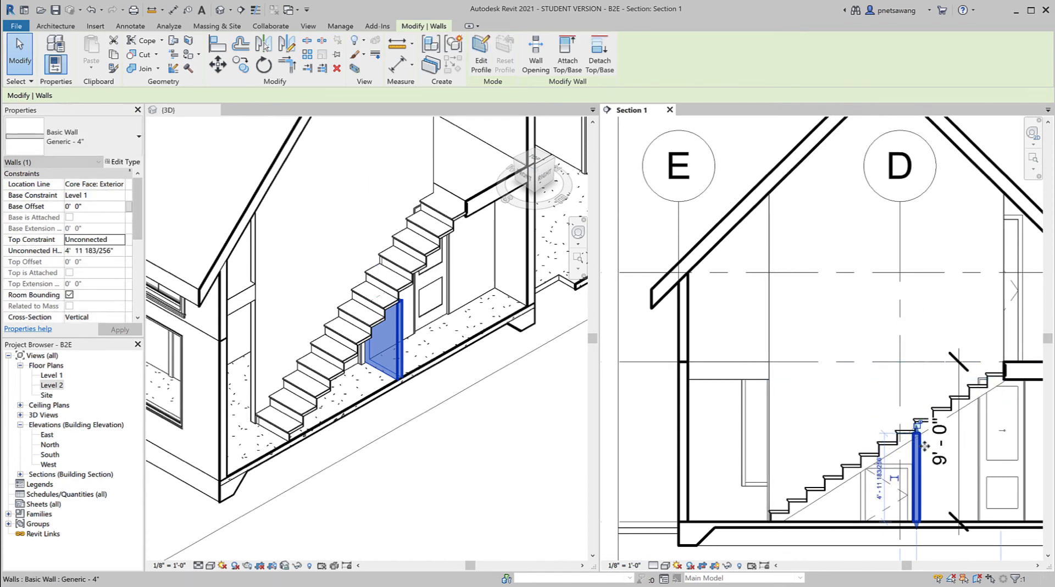
scroll(934, 455, up, 2)
scroll(934, 454, up, 3)
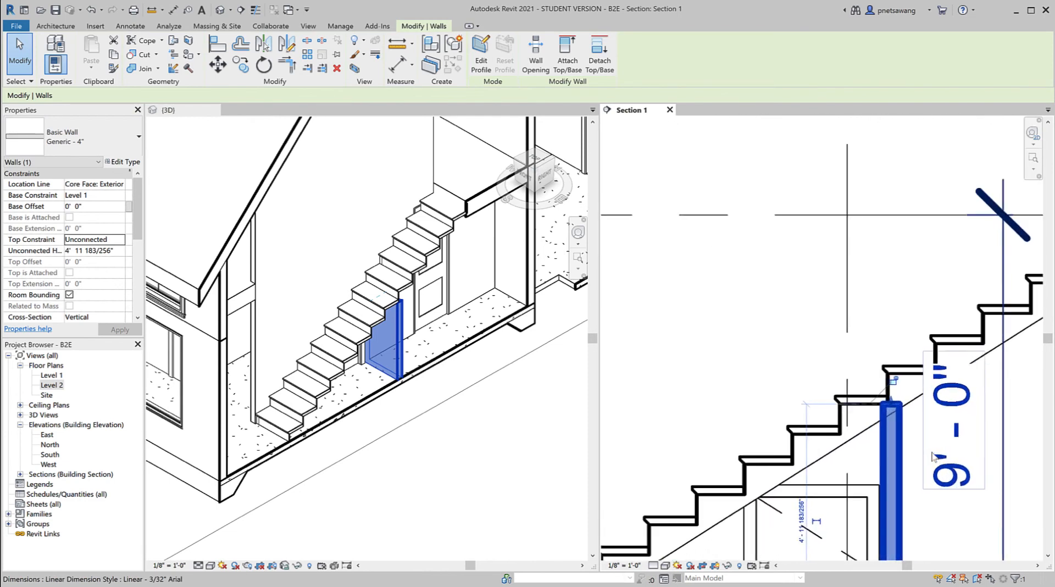
click(907, 438)
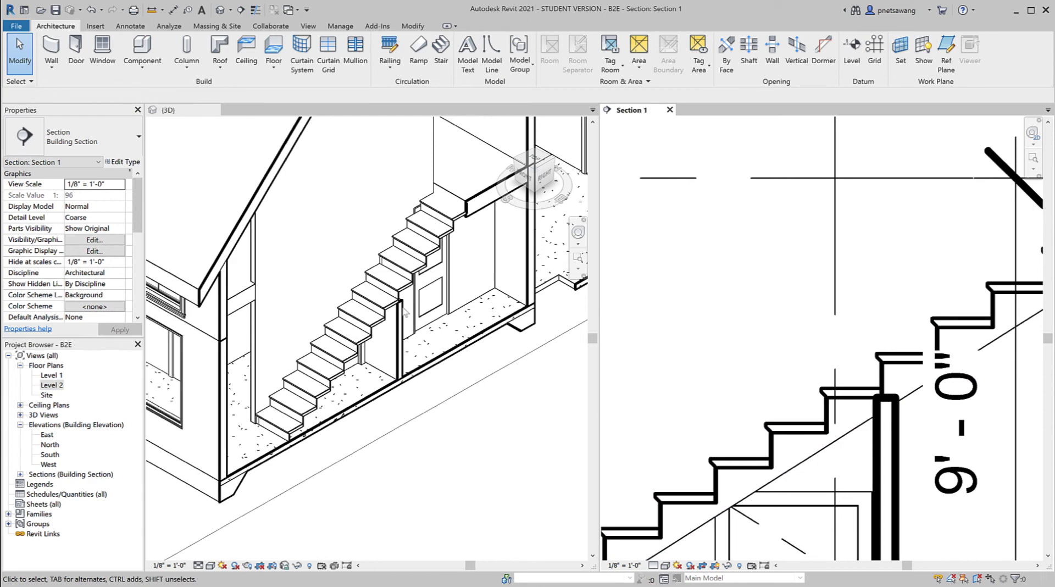
scroll(696, 348, down, 5)
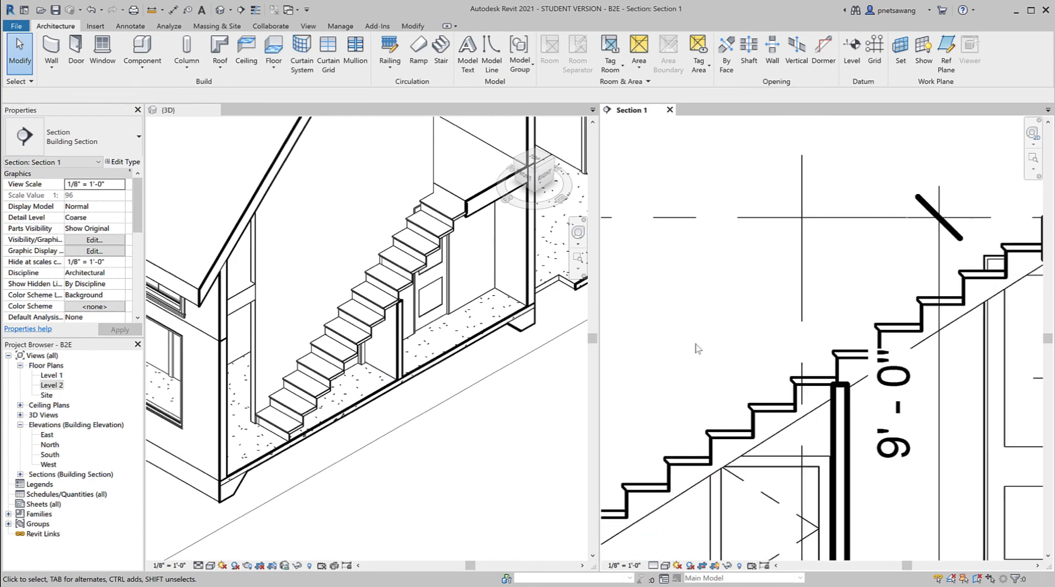
scroll(696, 349, down, 2)
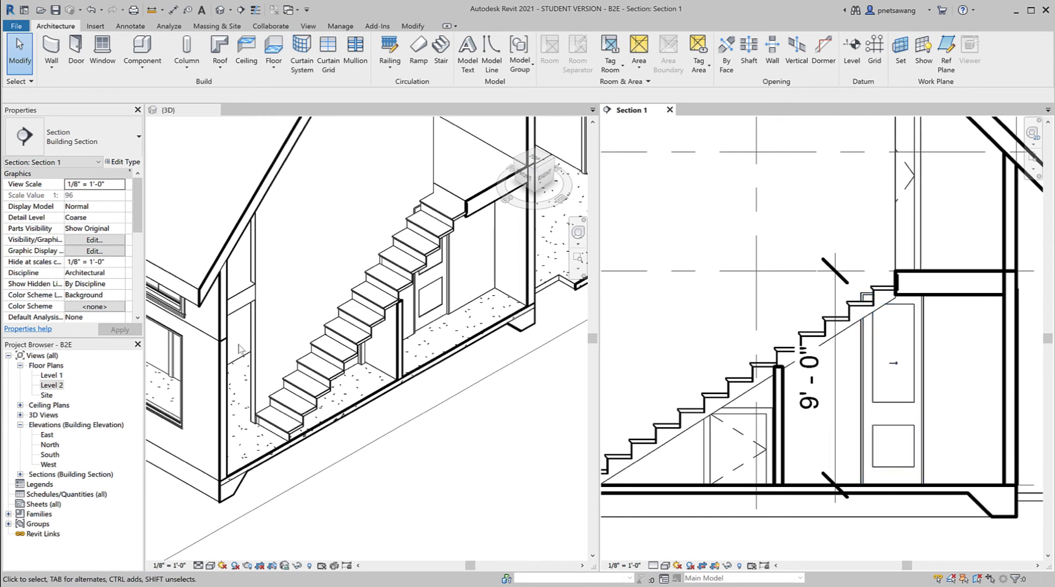
Open the Level 1 floor plan and return the tiled views to one tabbed window, with the stair area in sight.
double_click(50, 375)
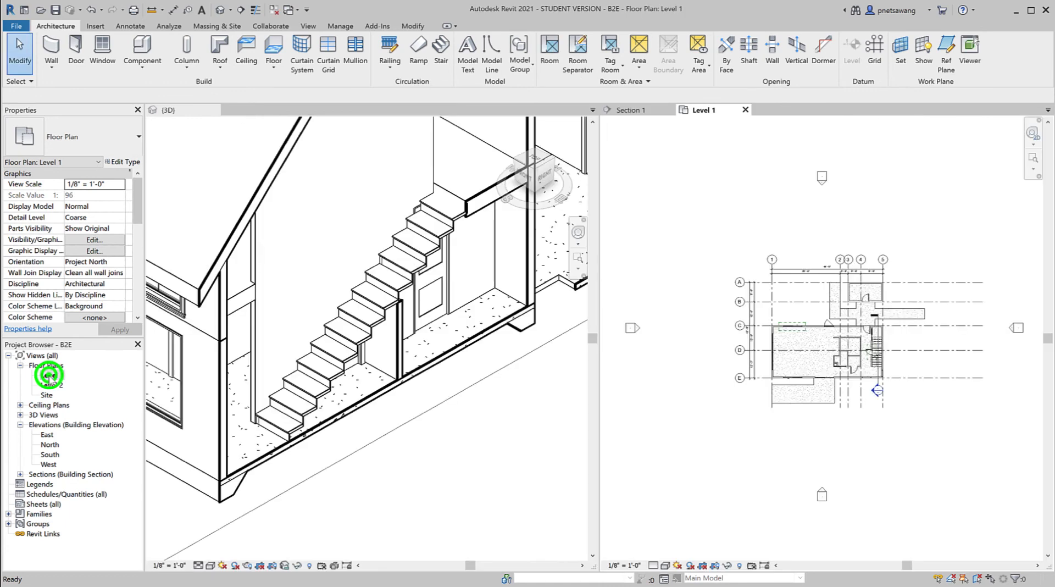
click(731, 115)
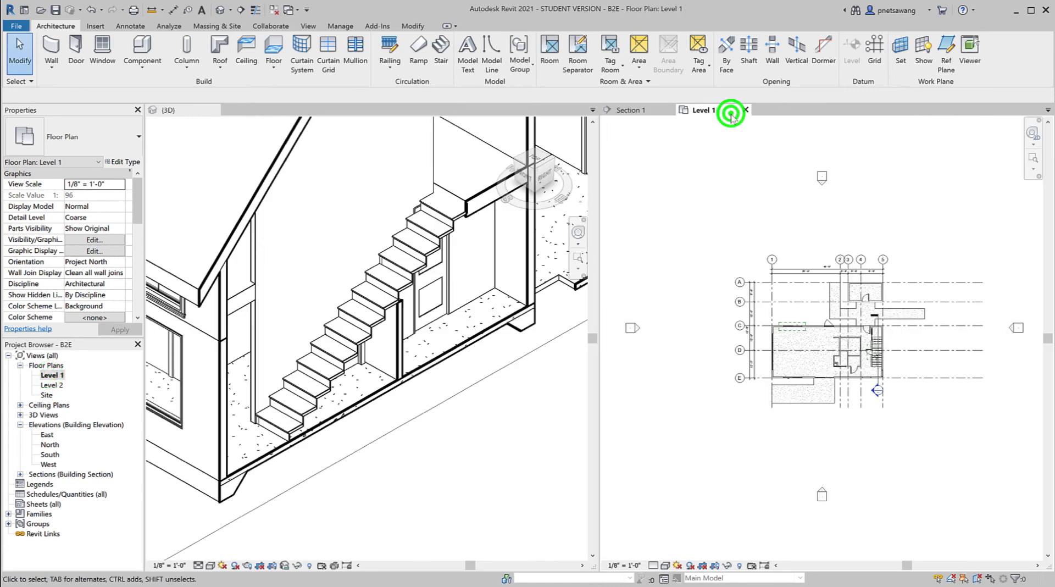
key(t)
key(w)
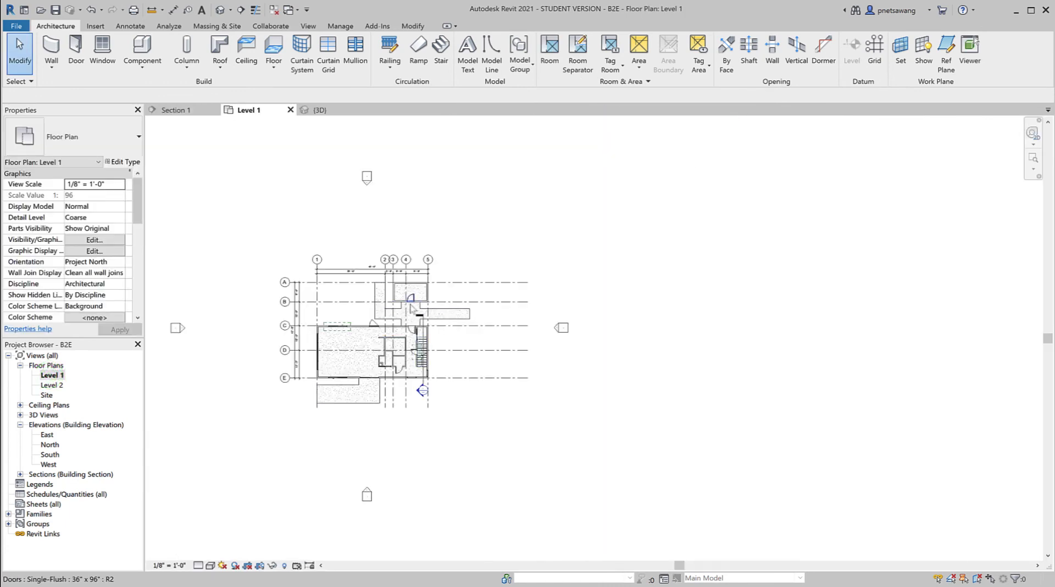
scroll(415, 338, up, 5)
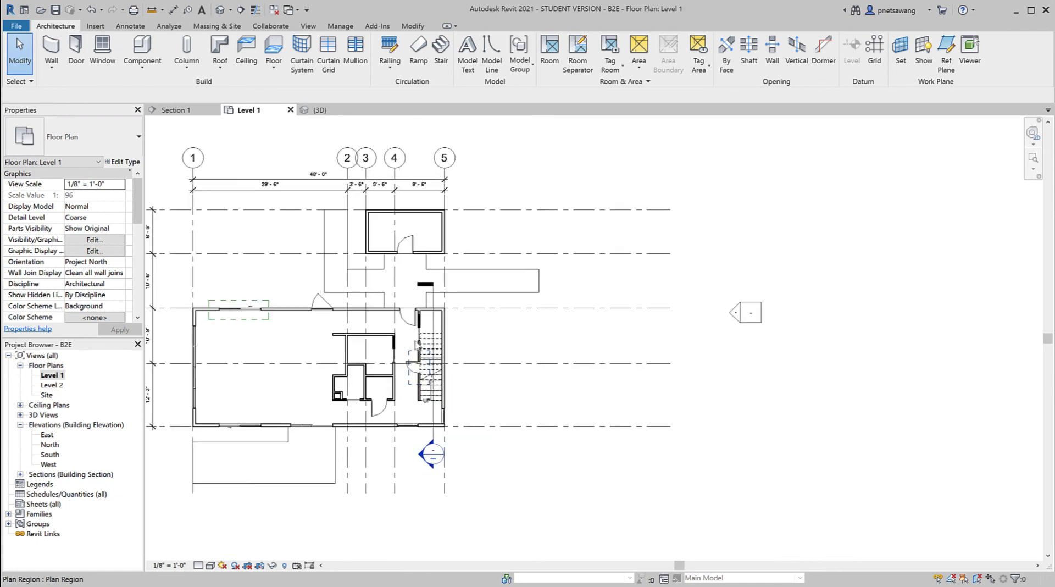
scroll(415, 342, up, 6)
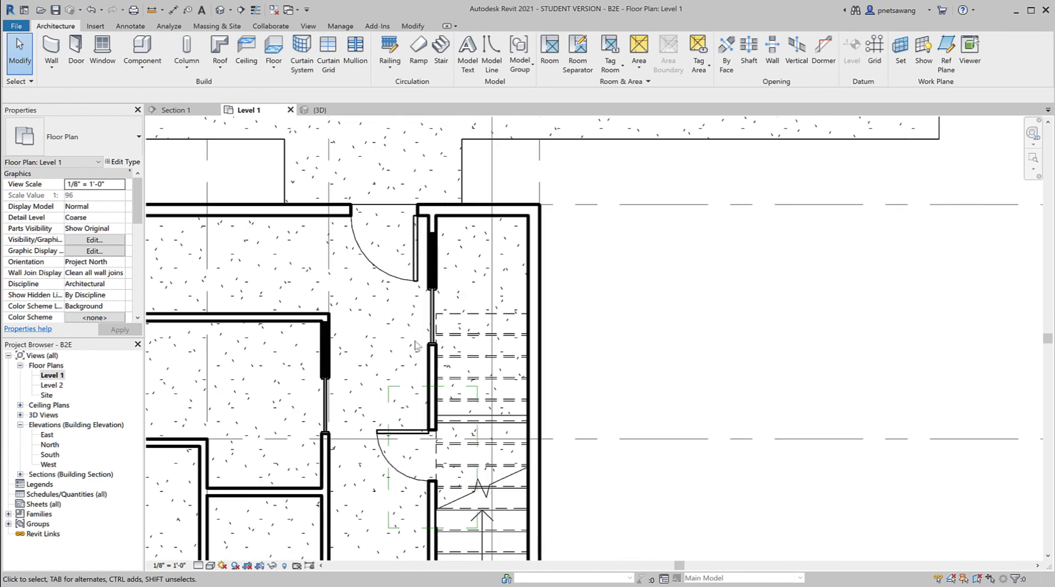
Add an aligned dimension from the exterior wall's inner face to the nearer opening edge of the pocket door beside the stair.
middle_drag(416, 345, 480, 383)
click(176, 10)
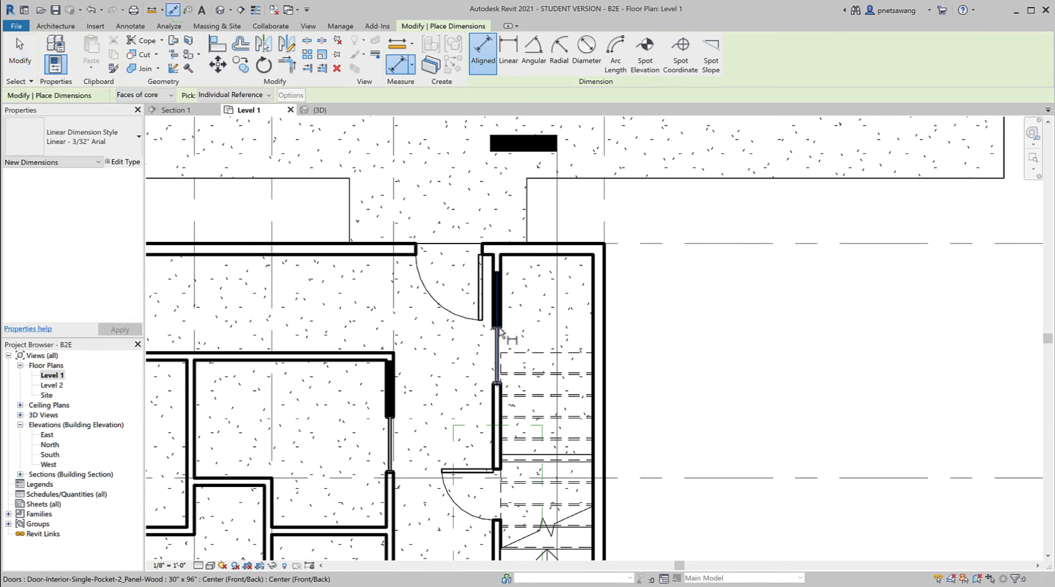
click(528, 256)
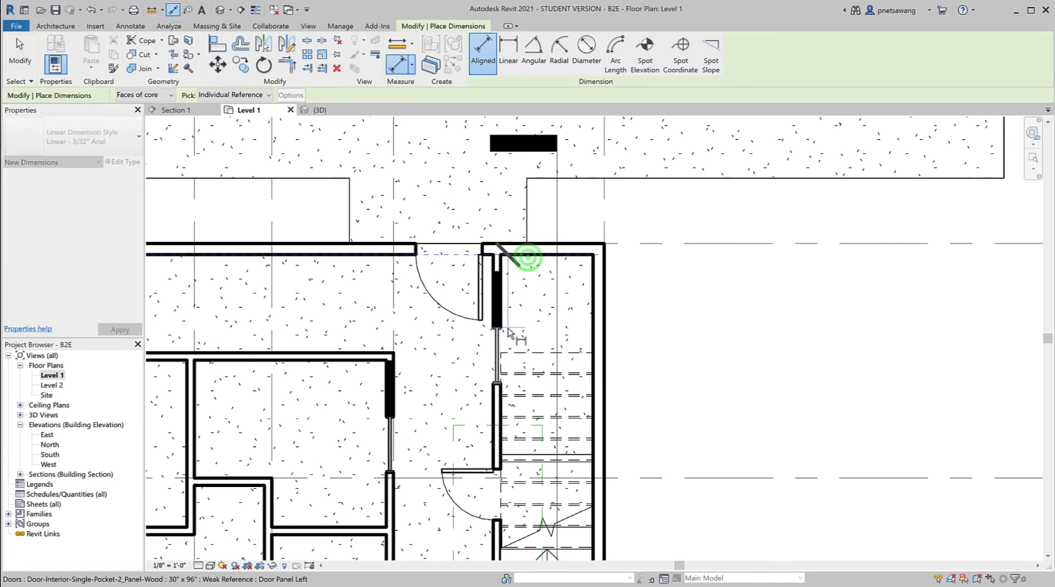
click(507, 326)
click(682, 292)
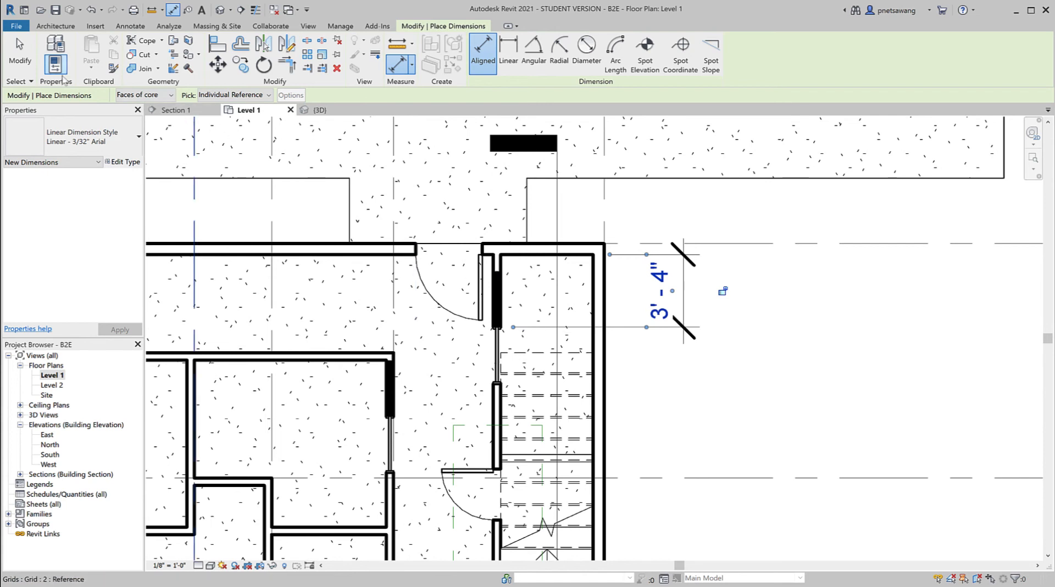
click(11, 55)
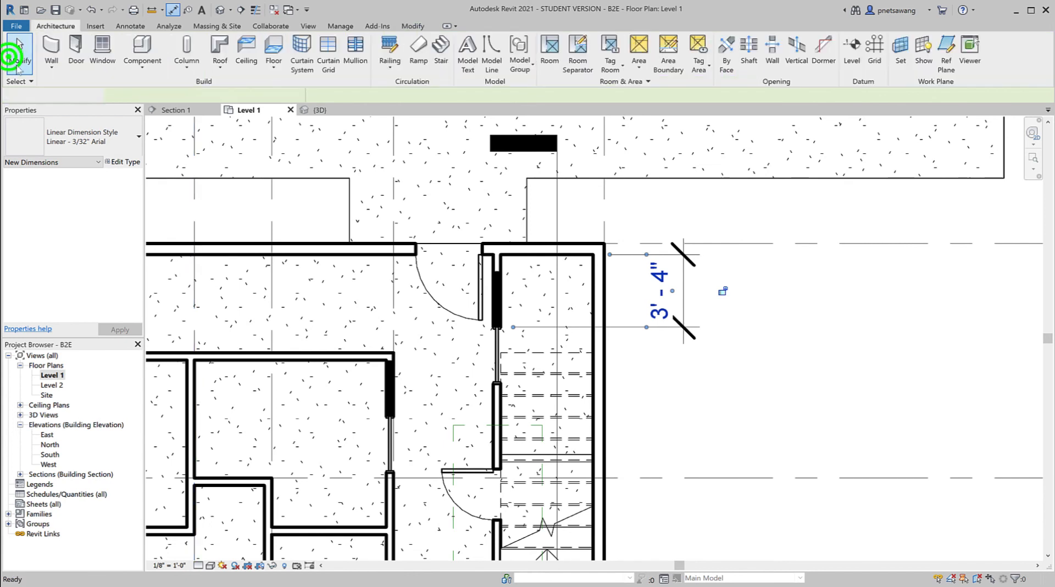
Try to move the pocket door beside the stair 1'-3" toward the exterior wall.
click(495, 342)
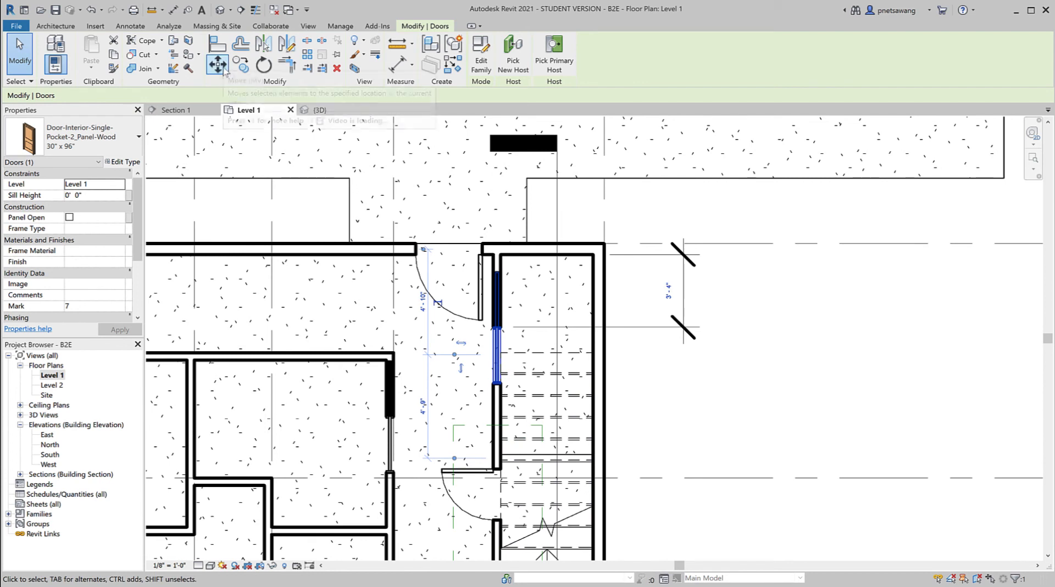
click(218, 64)
click(742, 385)
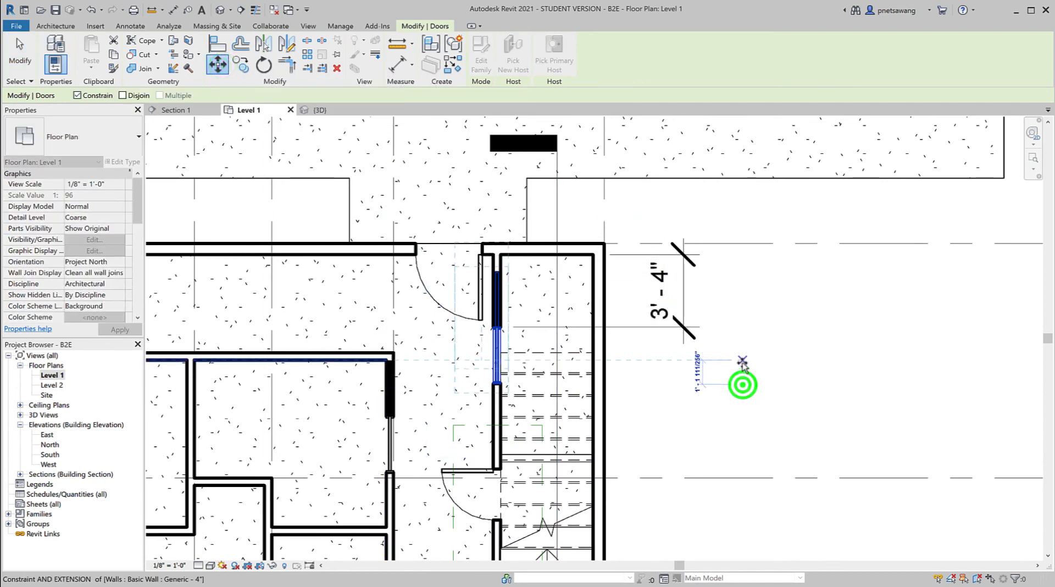
text(1)
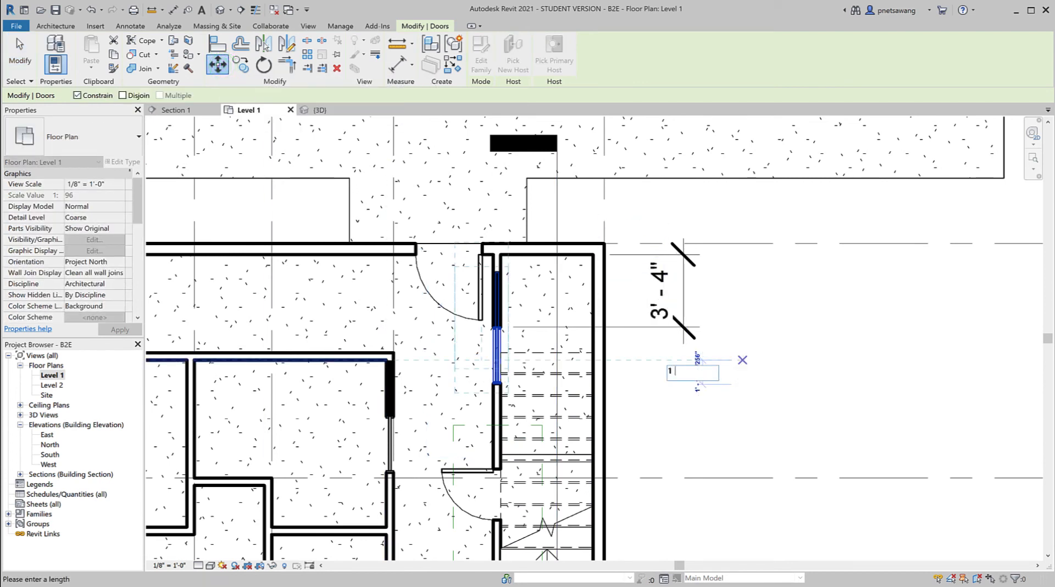
text( 3)
key(Return)
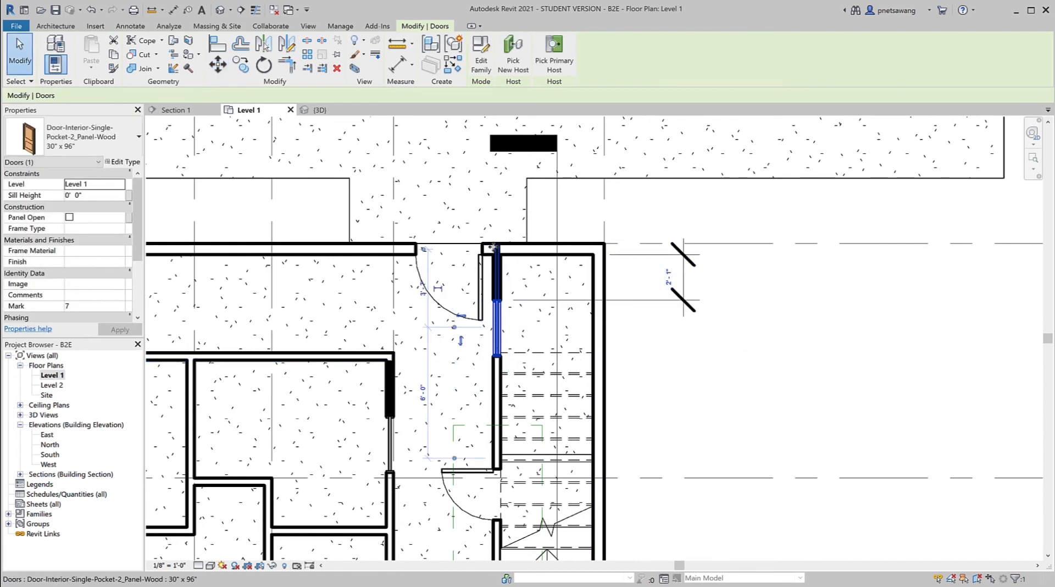
scroll(493, 248, up, 3)
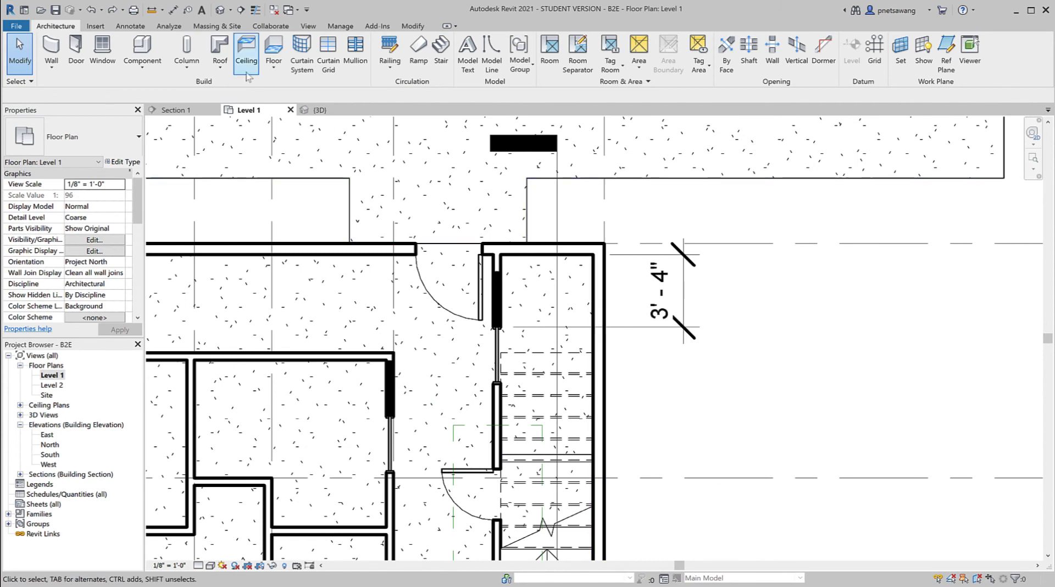
Add an aligned dimension from the exterior wall's inner face to the near end of the door's pocket.
click(174, 9)
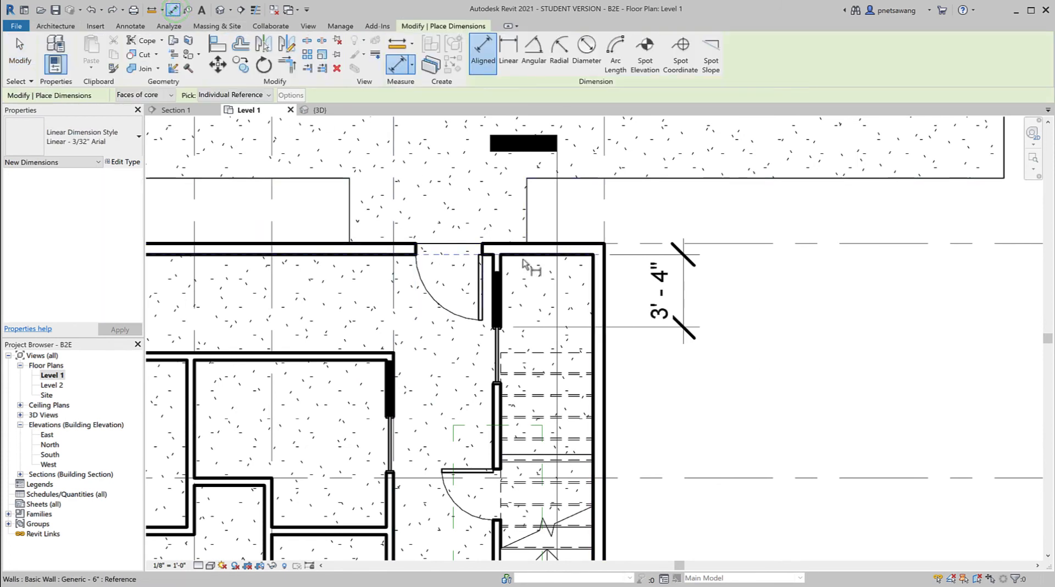
click(499, 270)
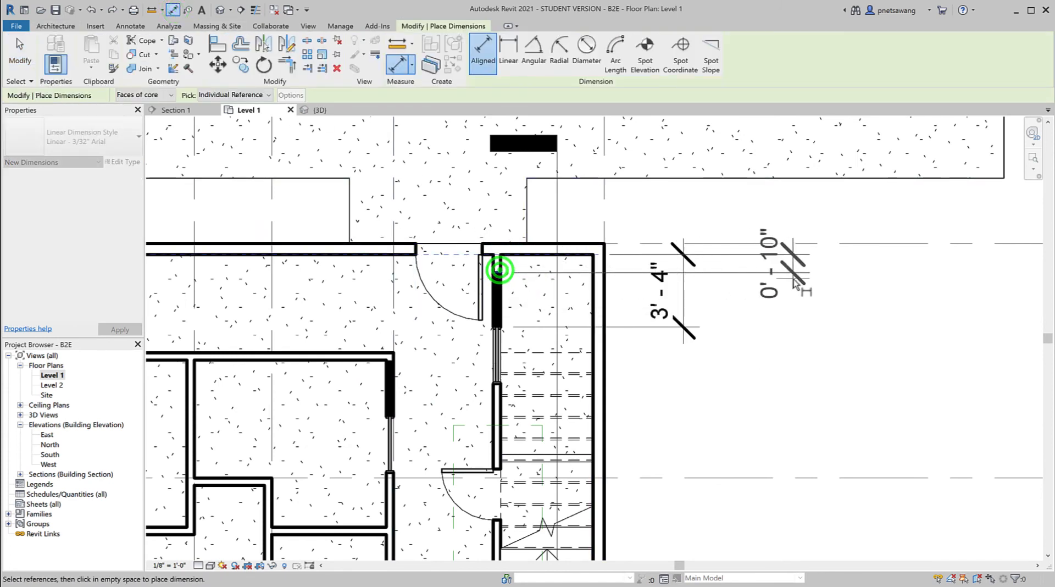
click(792, 275)
click(18, 55)
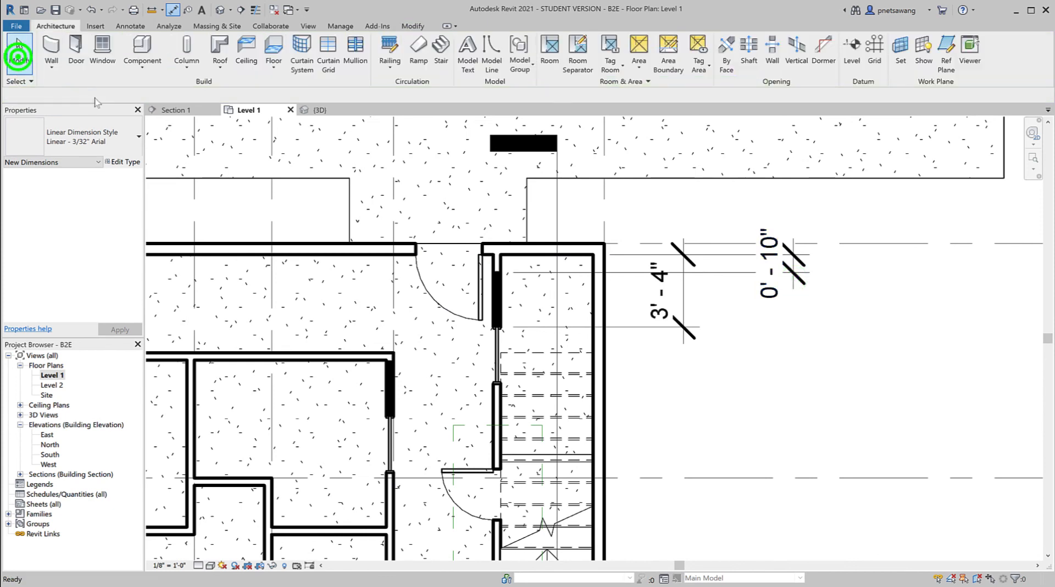
Move the pocket door beside the stair 10" toward the exterior wall.
click(497, 331)
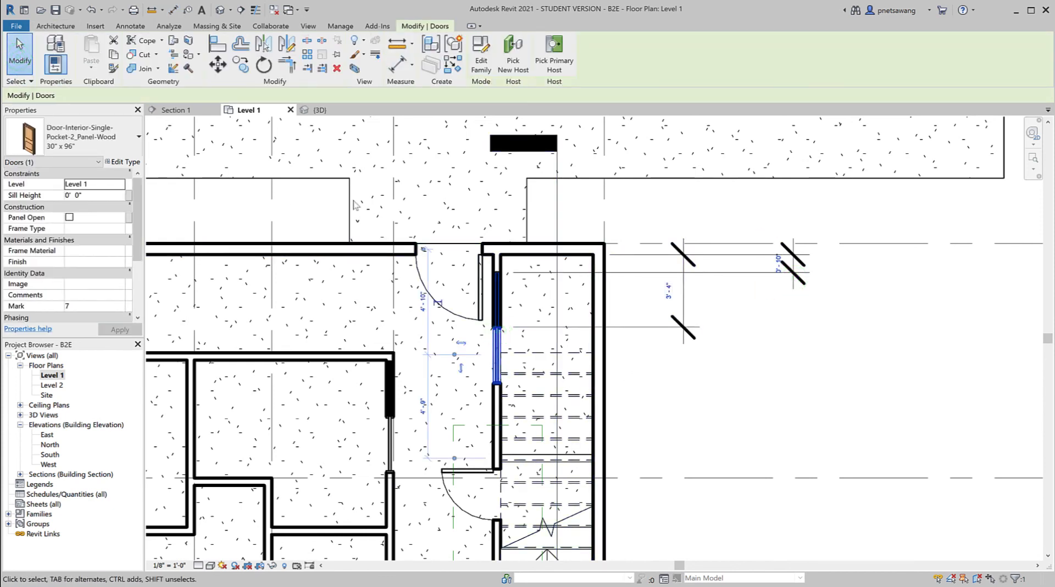
click(215, 66)
click(715, 425)
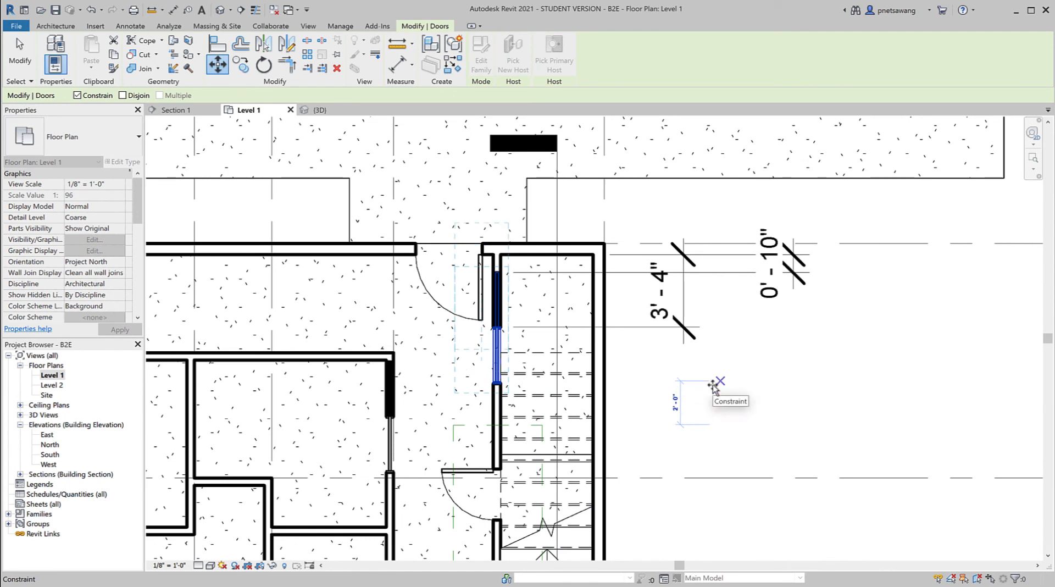
text(10)
key(Return)
click(713, 386)
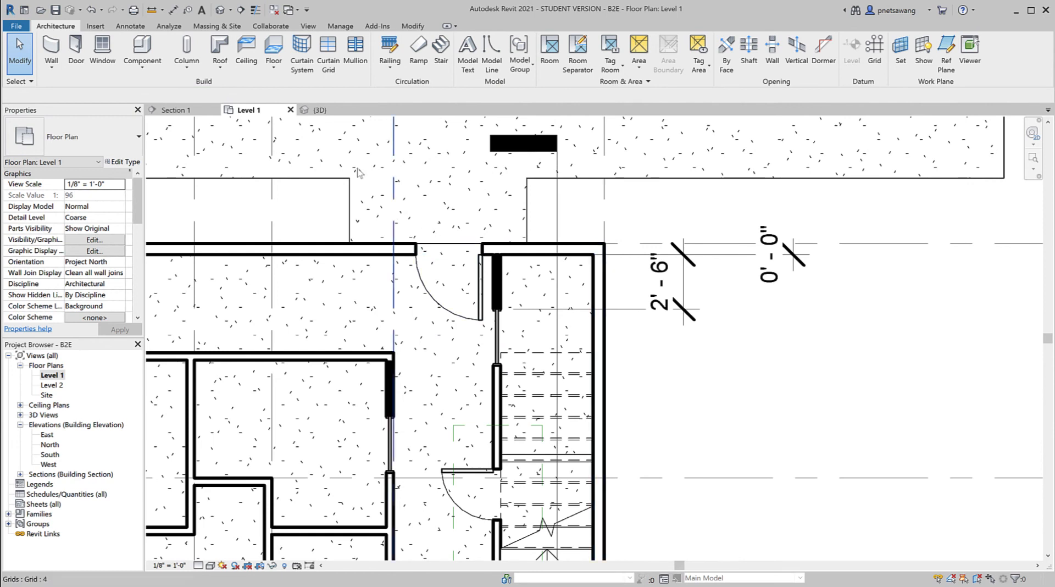
In Section 1, measure the height from the floor to the stair's underside along the pocket door's jamb nearest the stair.
click(165, 111)
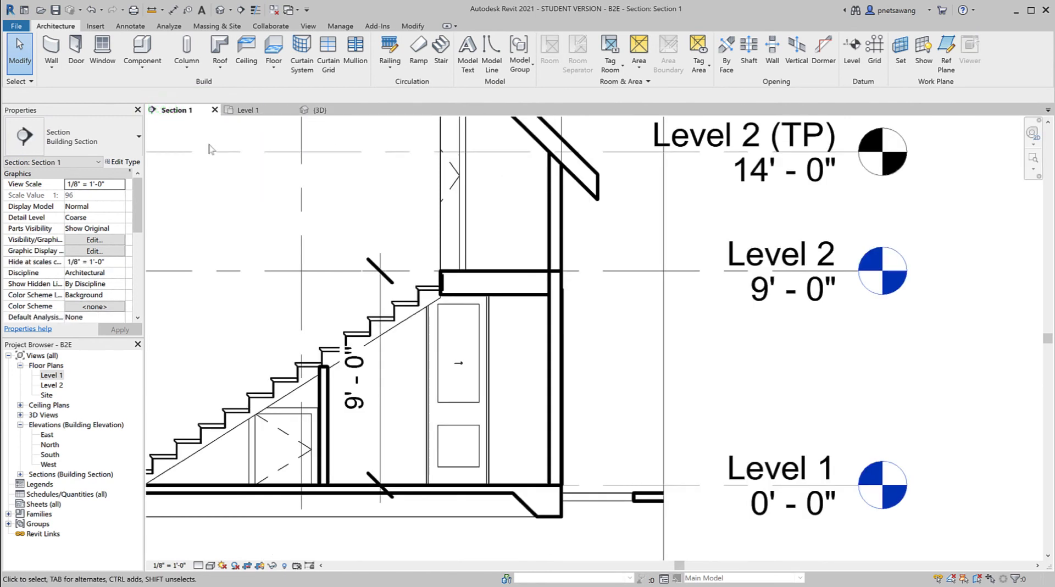
click(487, 318)
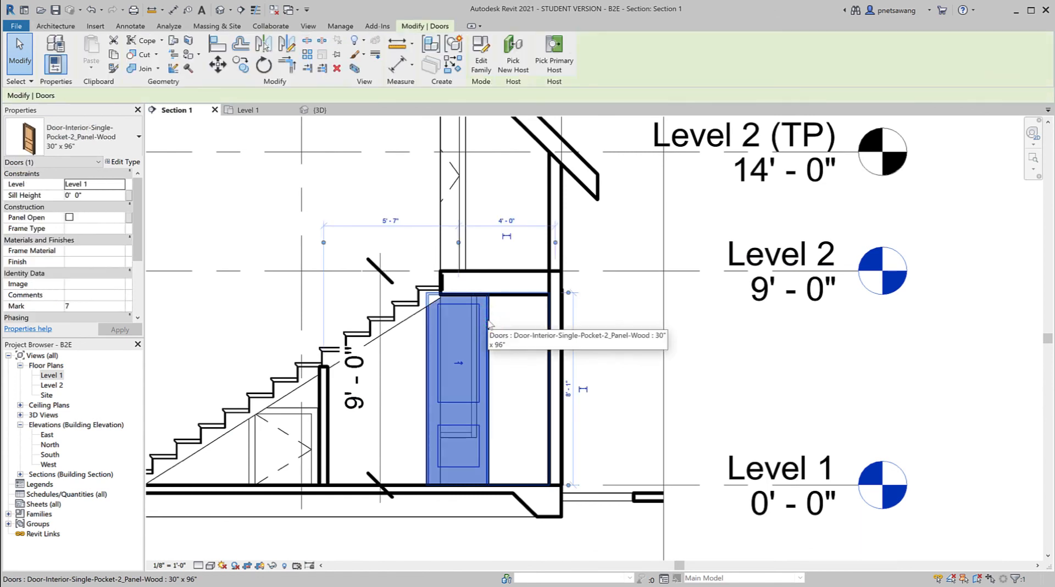
click(173, 10)
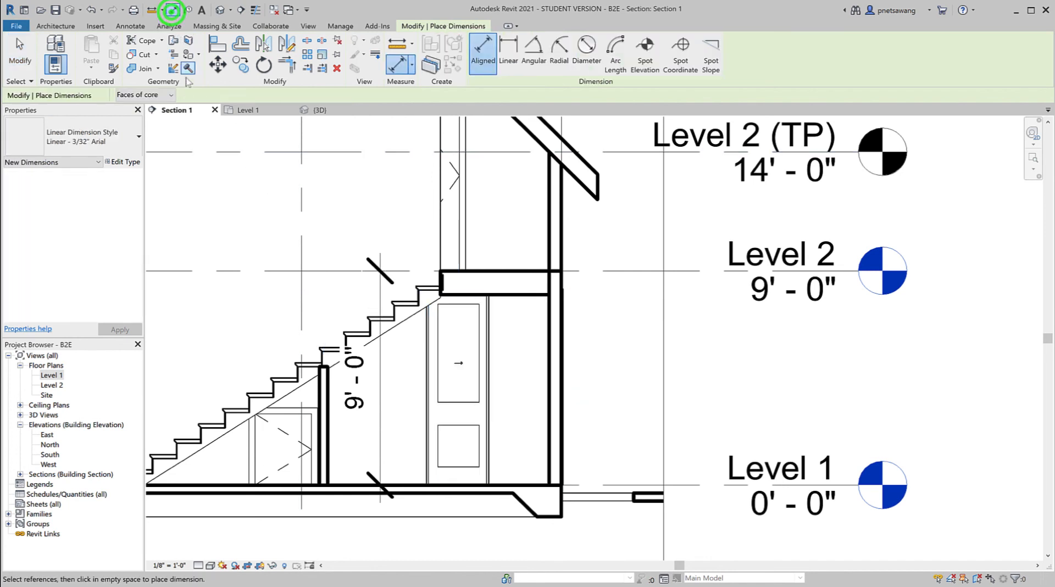
click(154, 11)
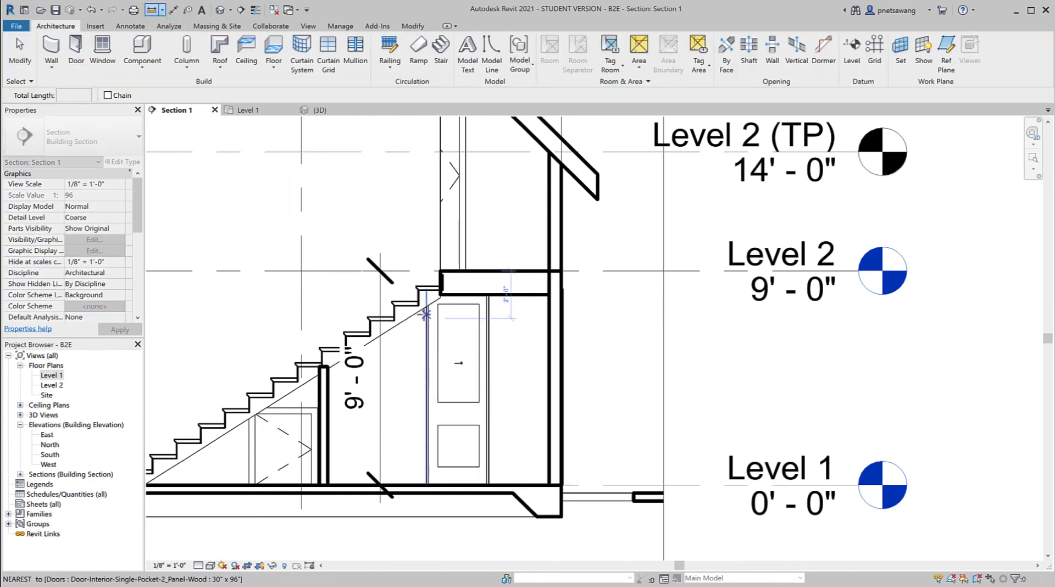
click(426, 308)
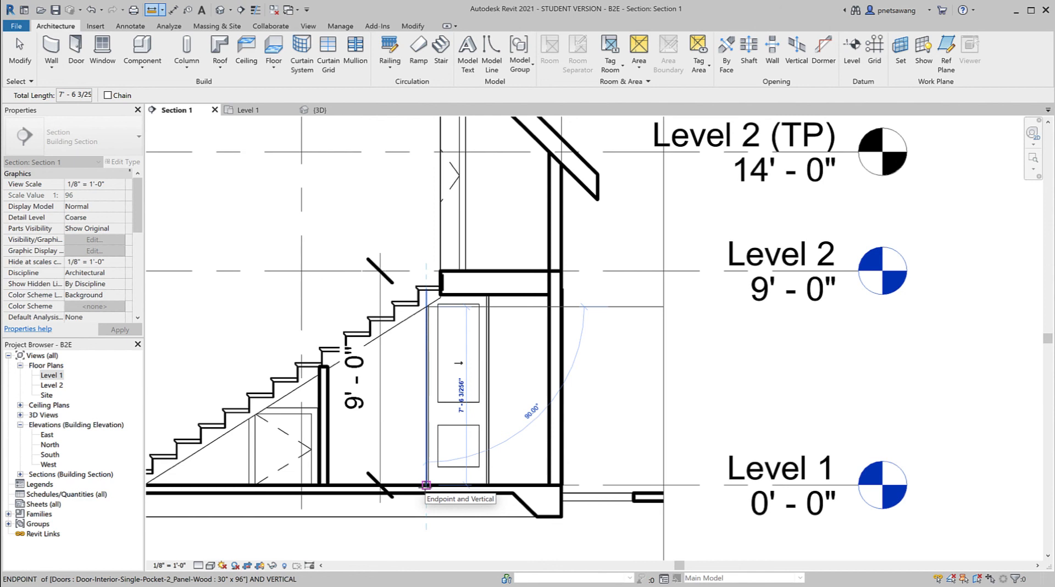
key(Escape)
Duplicate the pocket door's type under the name 30" x 90".
click(482, 402)
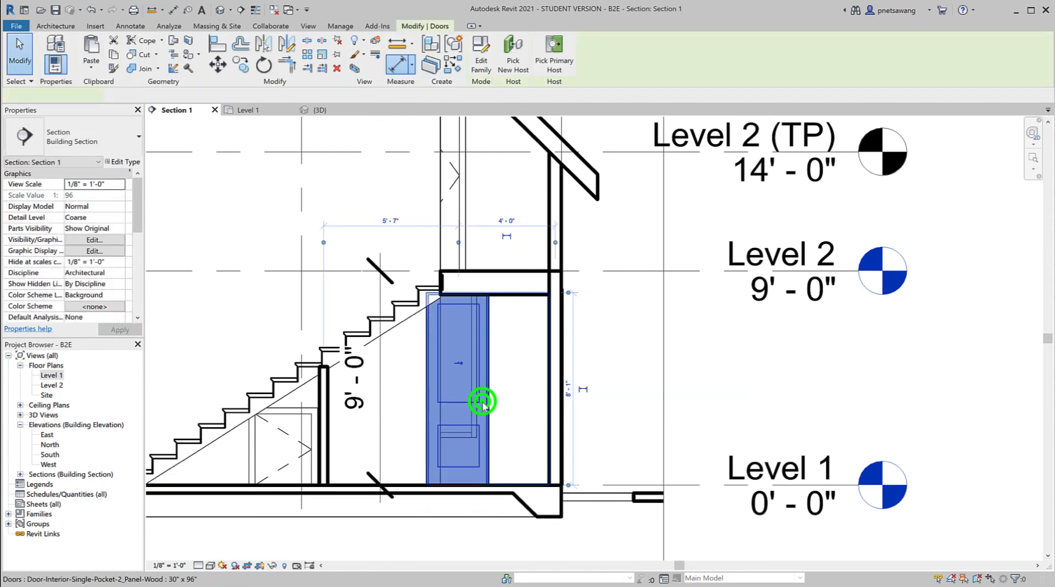
click(122, 163)
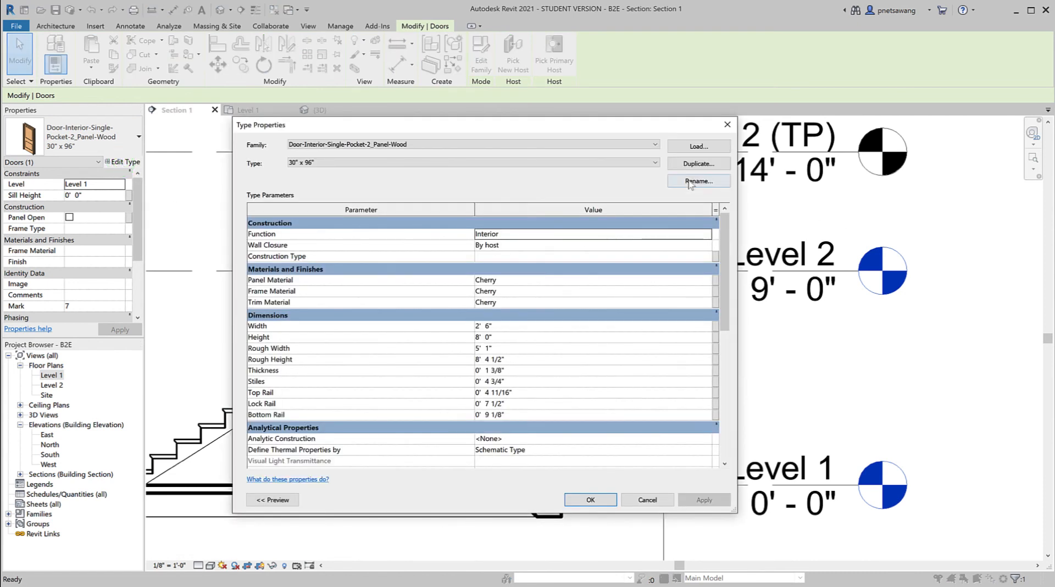
click(689, 163)
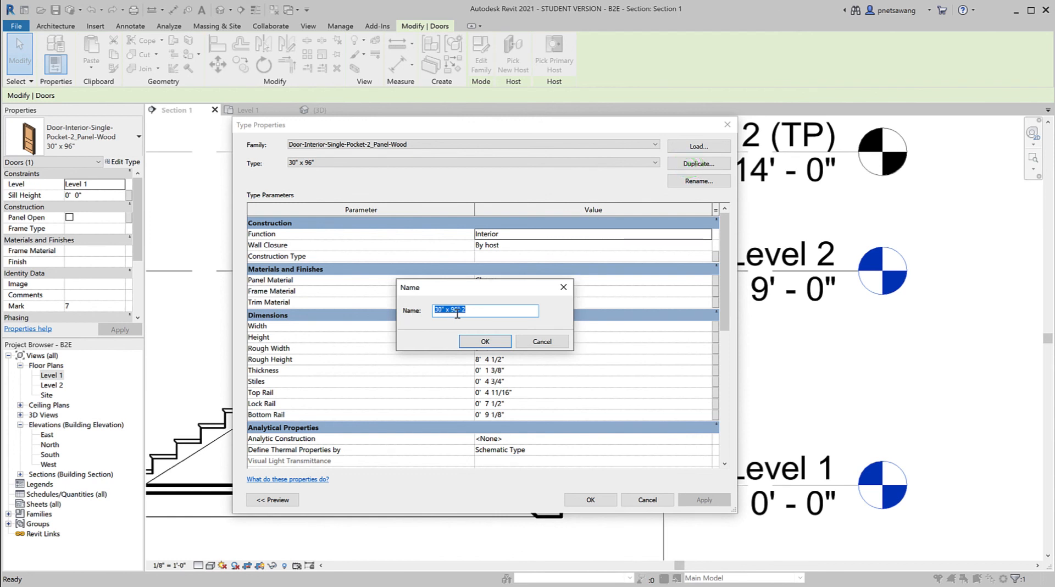
click(457, 311)
key(BackSpace)
click(481, 312)
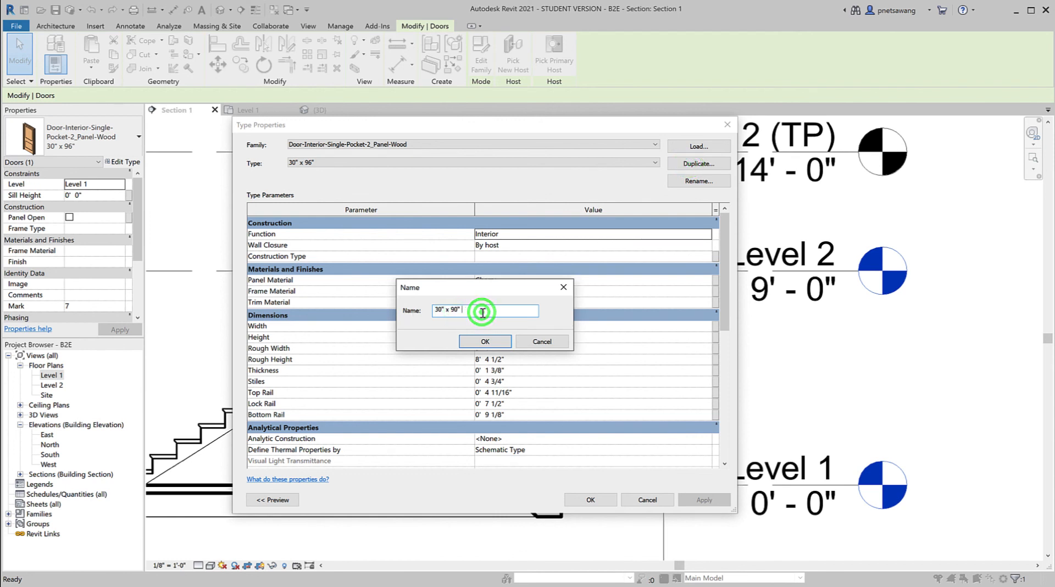
click(477, 342)
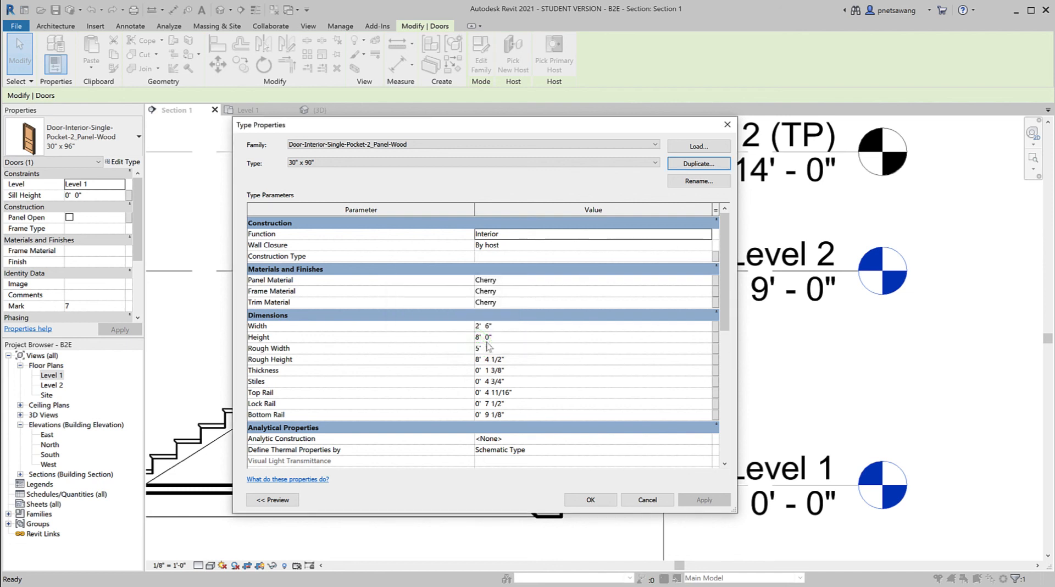
Set the 30" x 90" pocket door type's height to 7' 6" and apply it.
click(488, 337)
text(7 6)
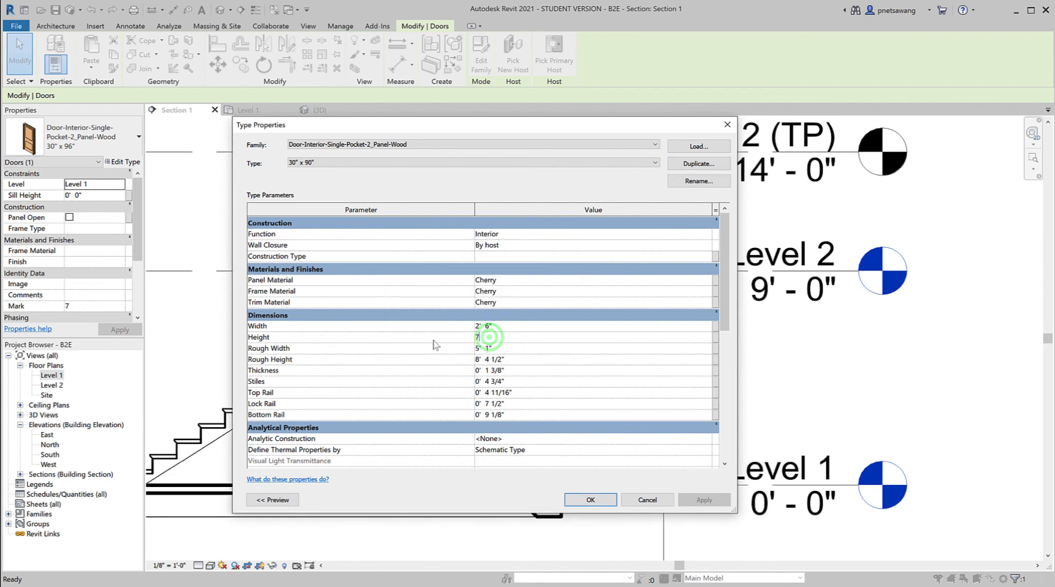
click(584, 498)
click(893, 435)
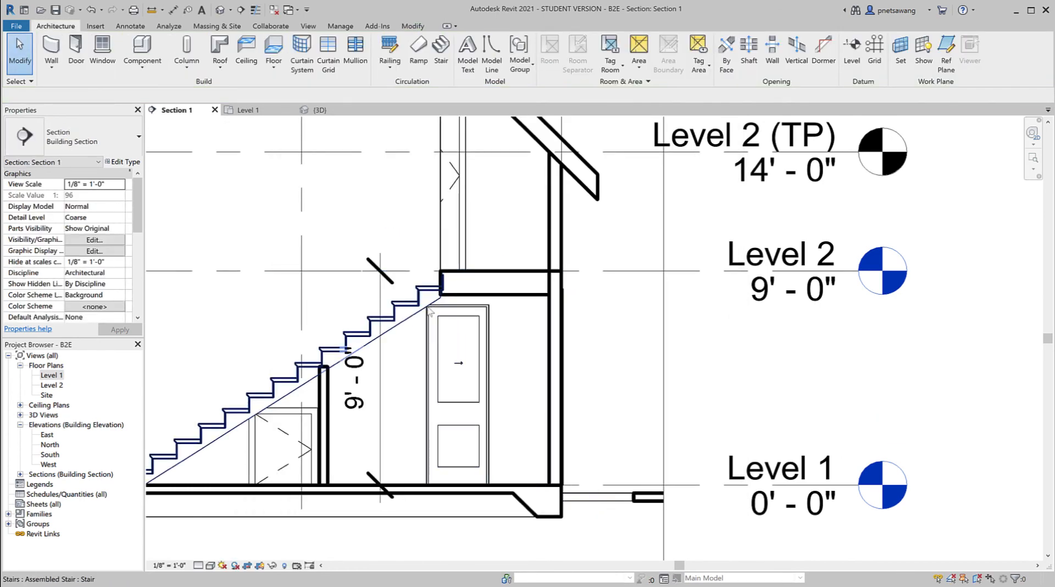
Duplicate the type of the small Single-Flush door under the stair as 24" x 36".
middle_drag(383, 390, 528, 358)
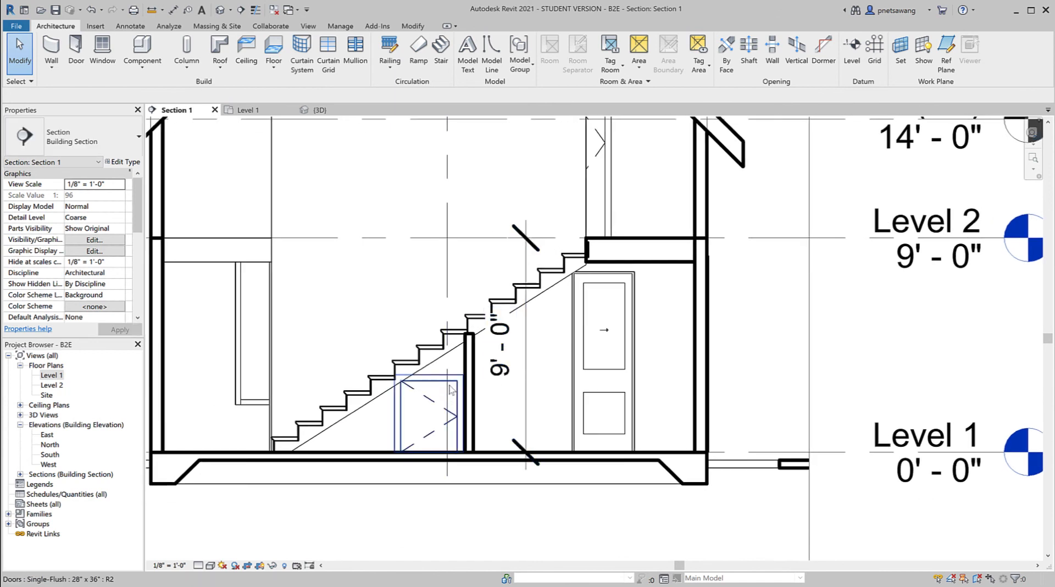
click(446, 428)
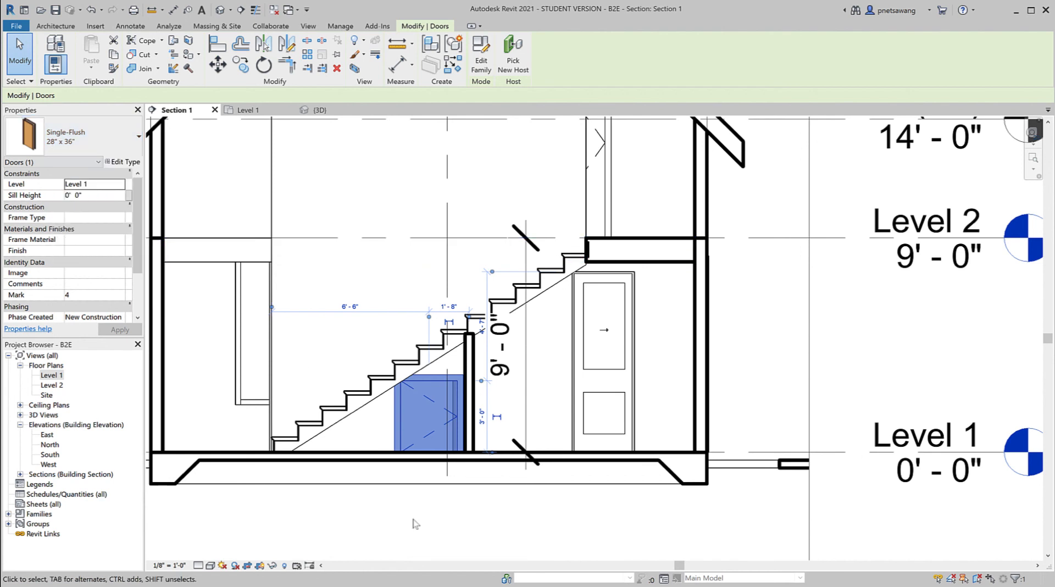
click(435, 538)
click(412, 393)
click(120, 161)
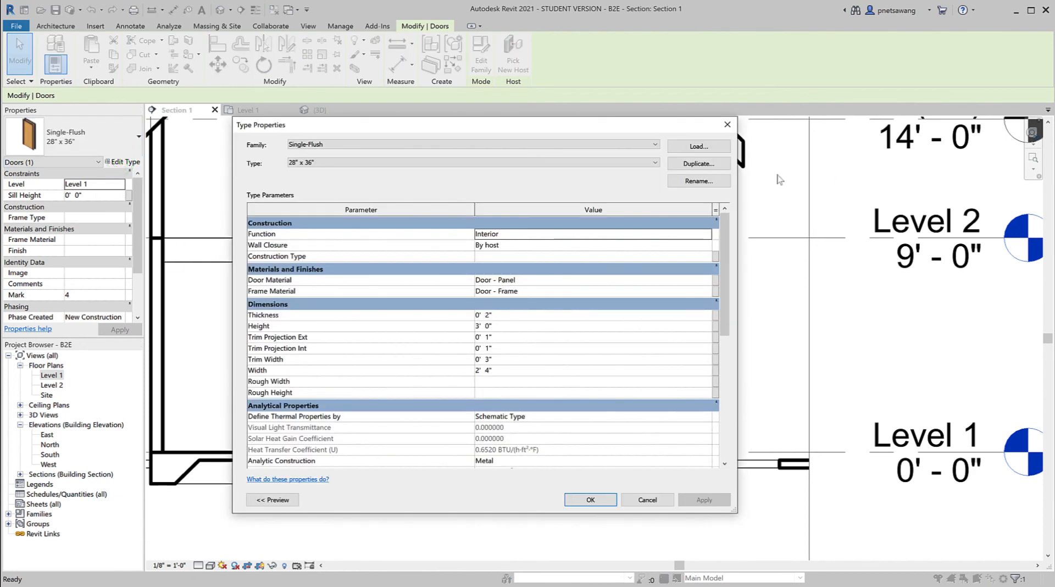
click(709, 164)
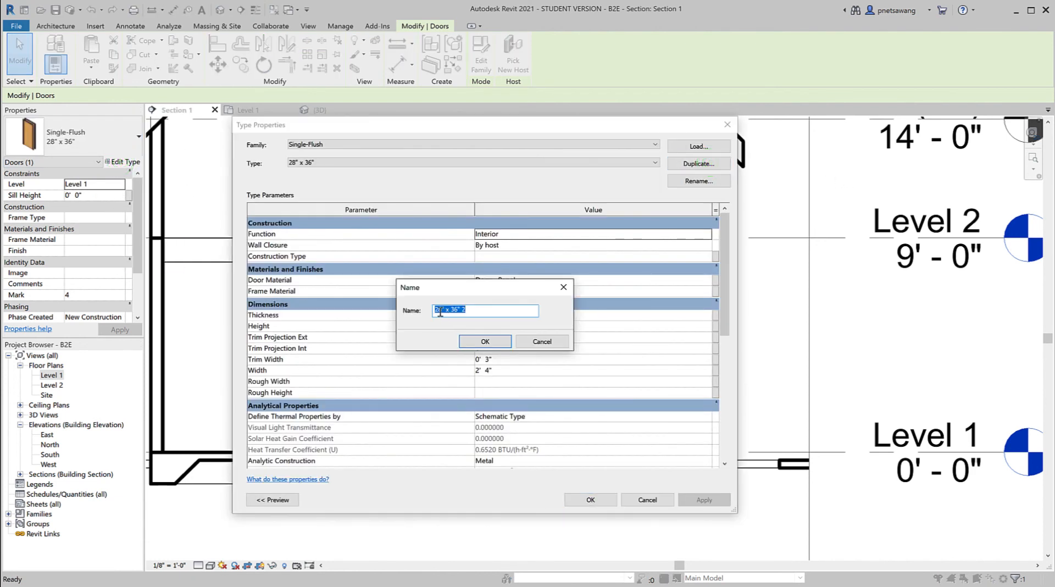
click(441, 311)
click(480, 311)
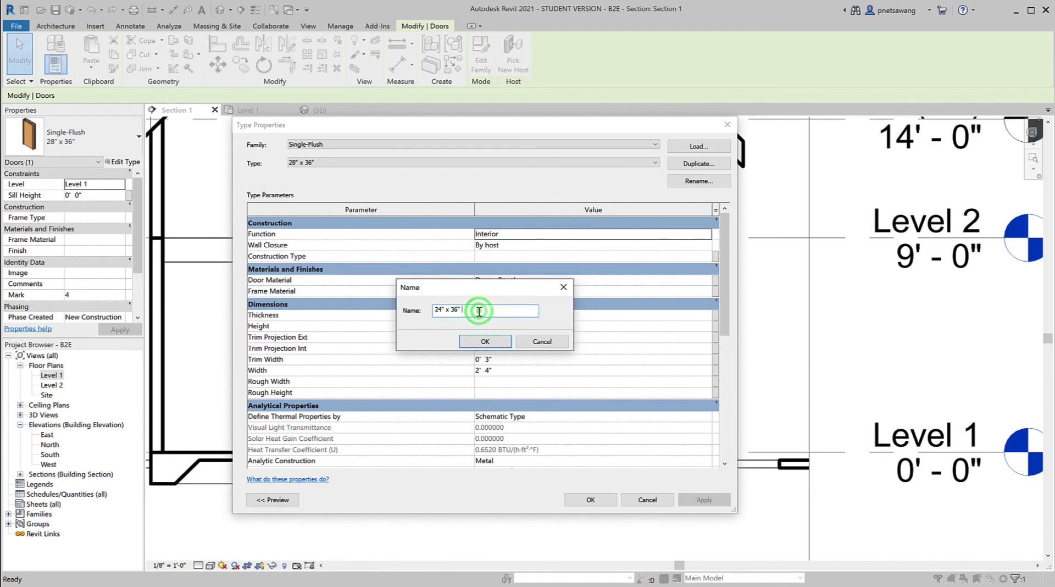
key(BackSpace)
key(BackSpace)
click(473, 339)
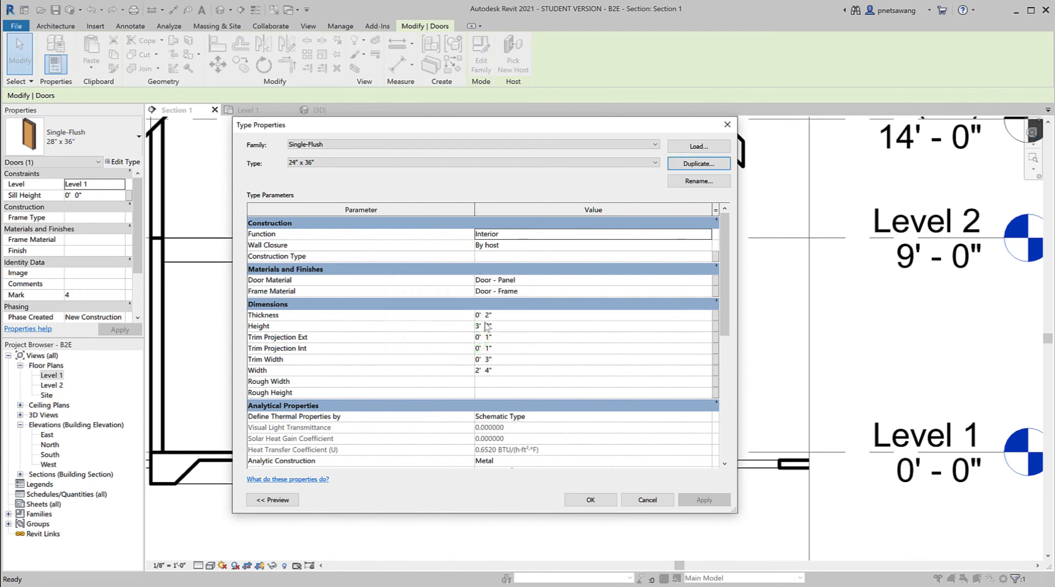
Change the width of the 24" x 36" Single-Flush door type to match its name and apply it.
click(490, 372)
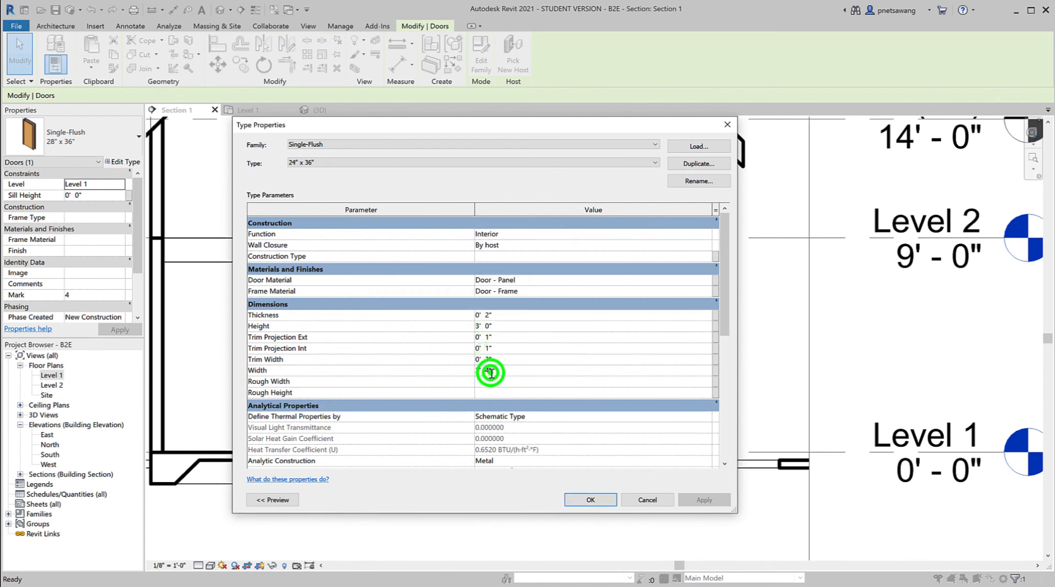
click(591, 500)
click(539, 530)
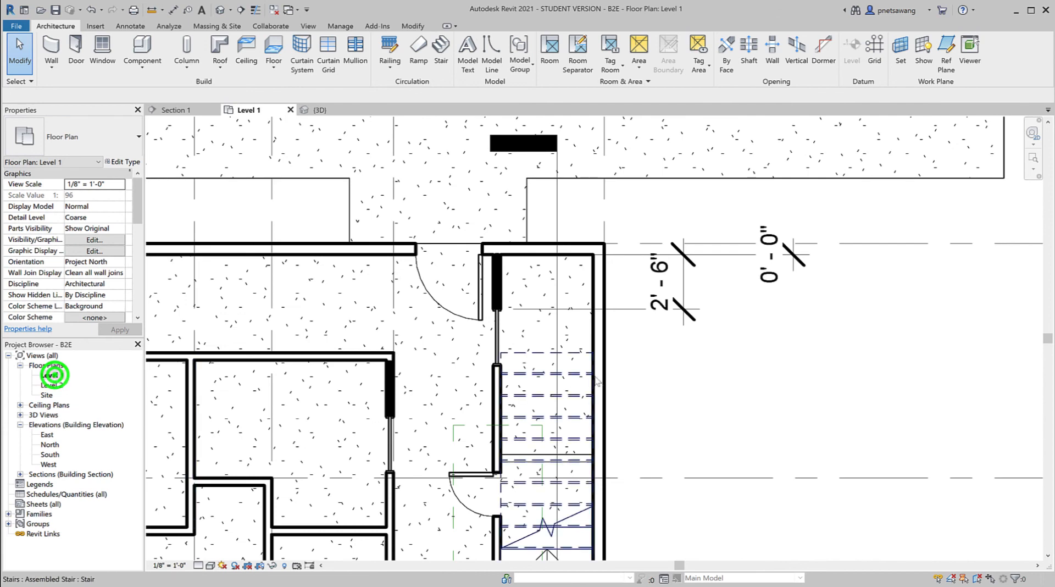
Measure the 24" x 36" door under the stair from the crossing wall's face to its nearer jamb, and set that distance to 4".
middle_drag(608, 393, 673, 268)
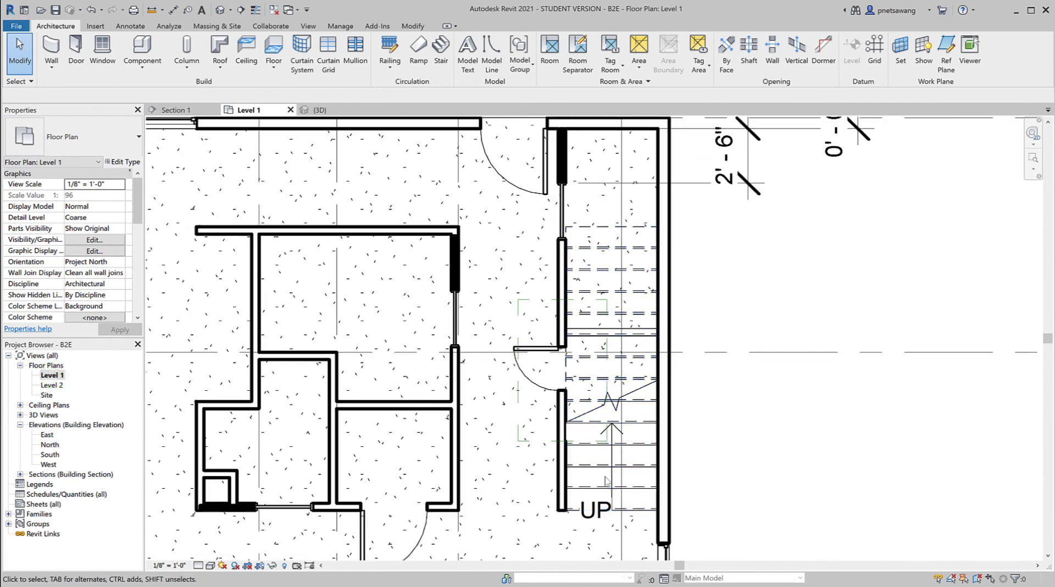
click(538, 347)
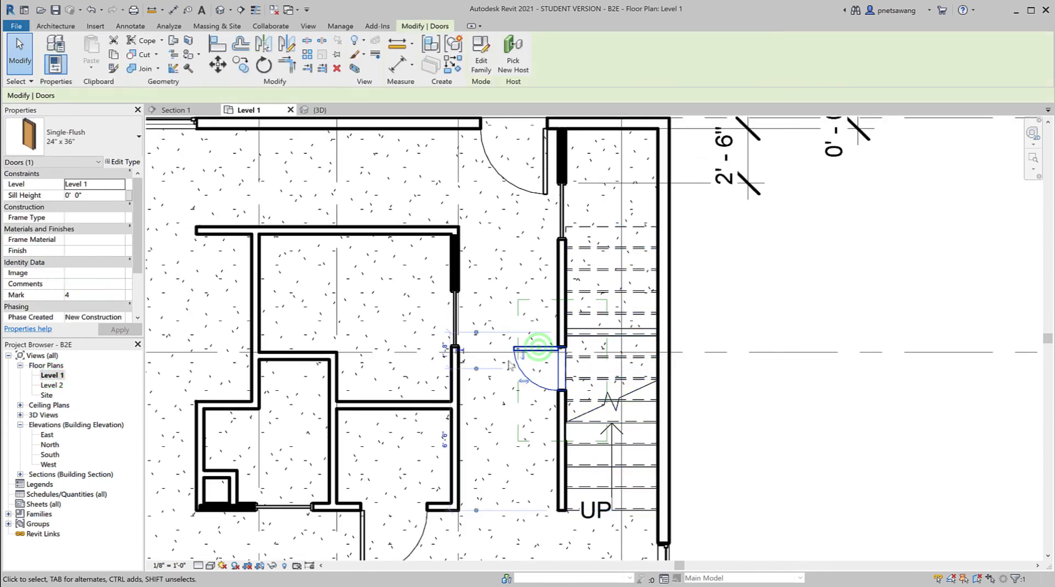
scroll(510, 363, up, 4)
scroll(509, 365, up, 2)
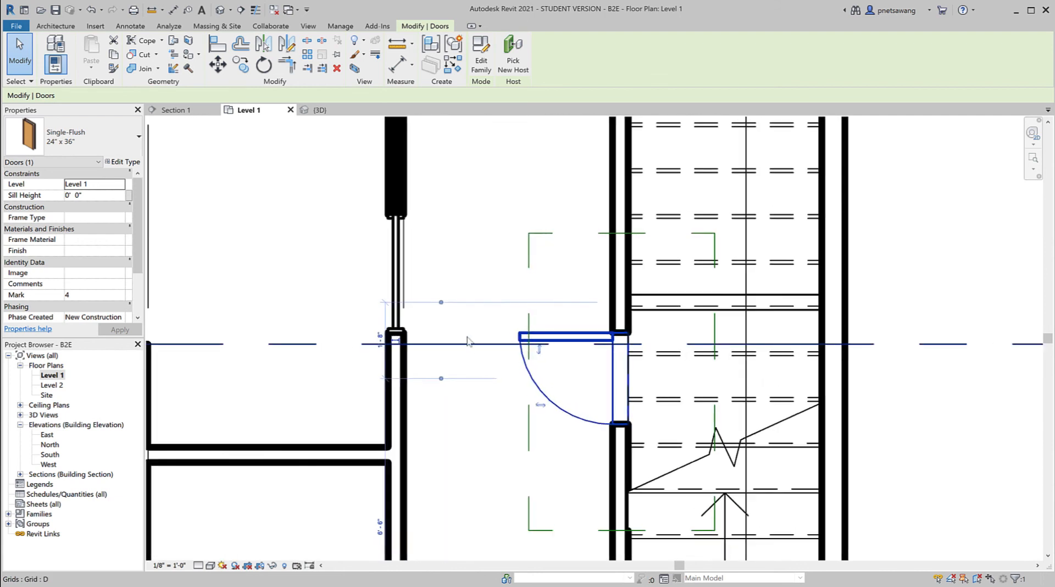
drag(643, 320, 644, 310)
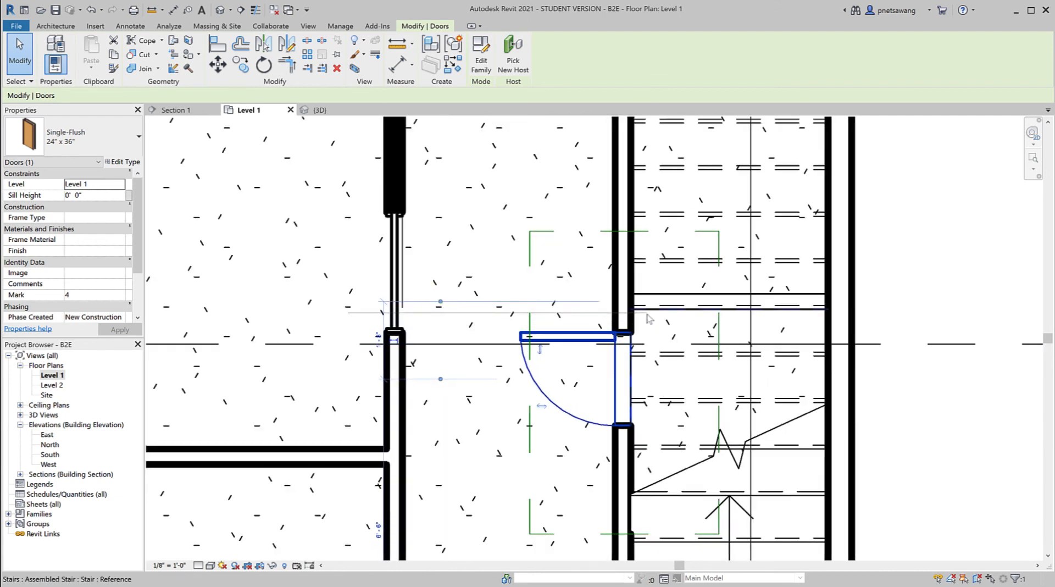
drag(440, 379, 550, 333)
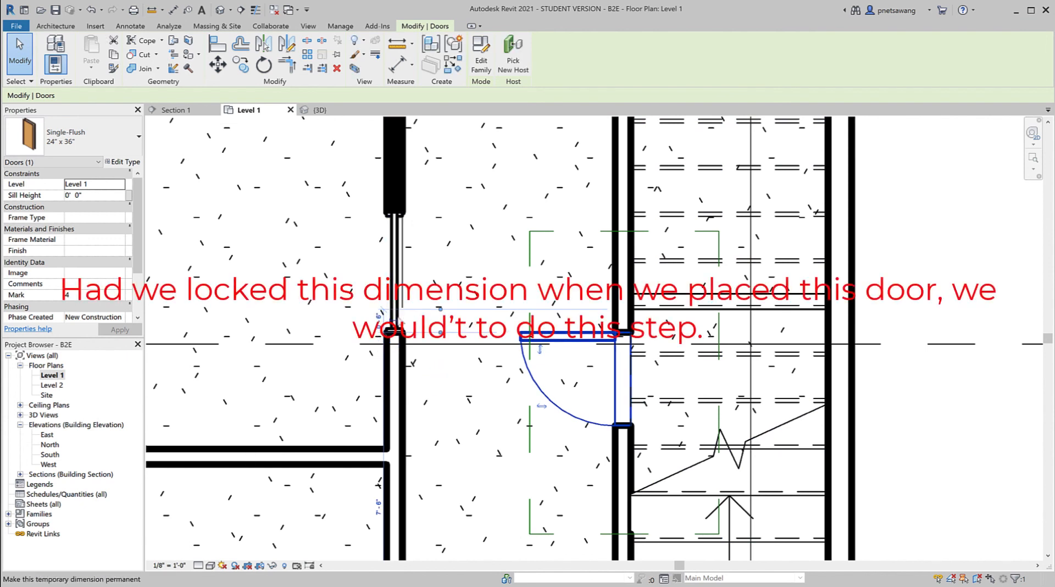
click(379, 317)
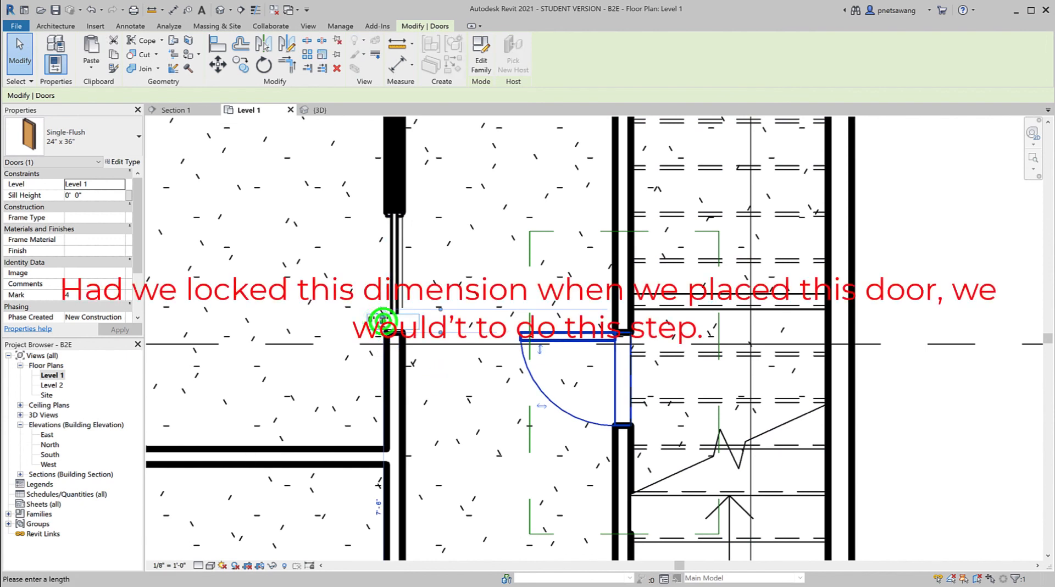
text(0' 4")
key(Return)
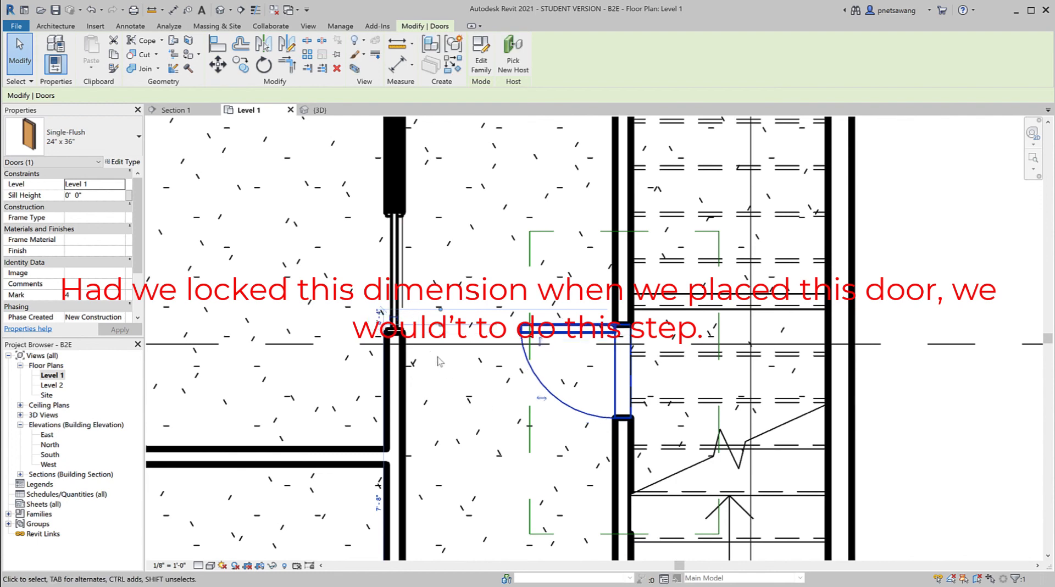
click(515, 473)
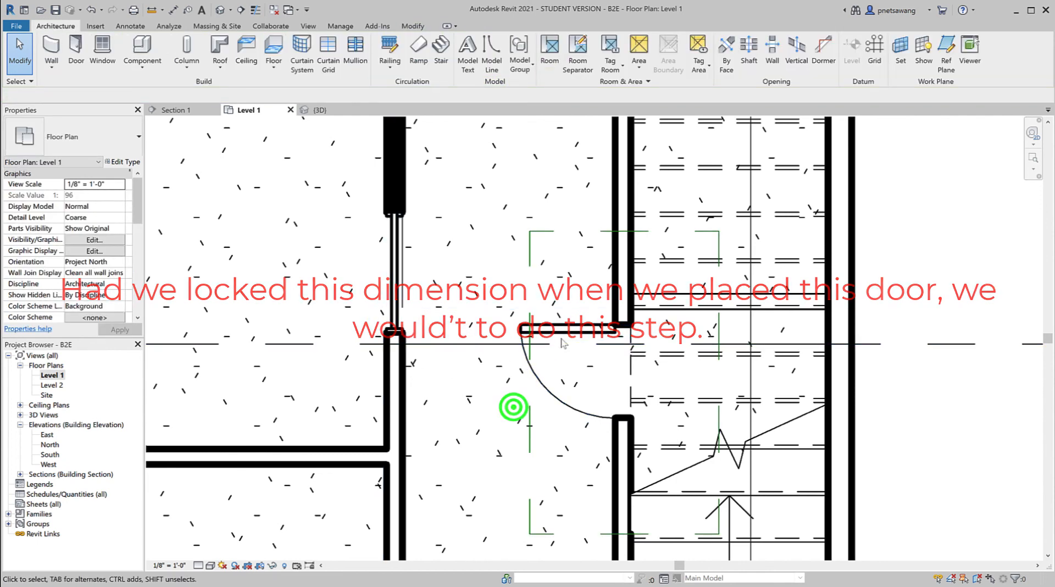
click(953, 440)
Check the small door under the stair in Section 1, and return to the Level 1 floor plan to examine the whole layout.
click(174, 109)
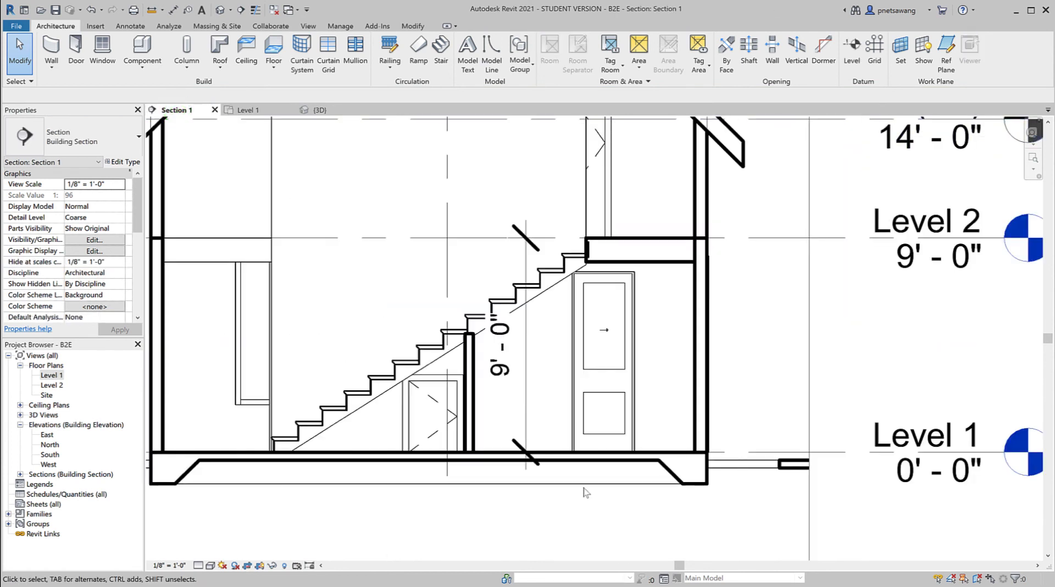
click(248, 110)
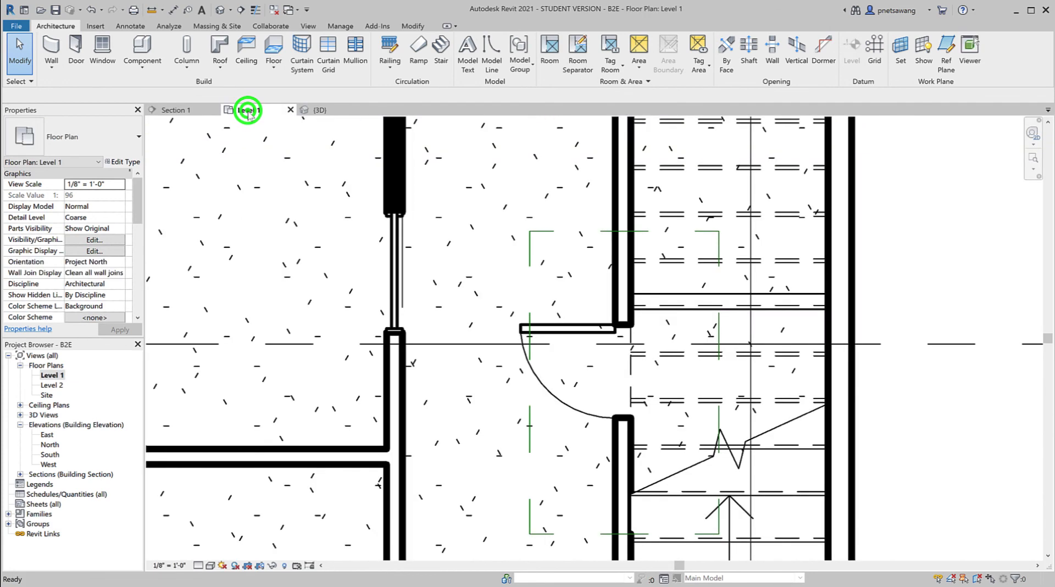
key(z)
key(f)
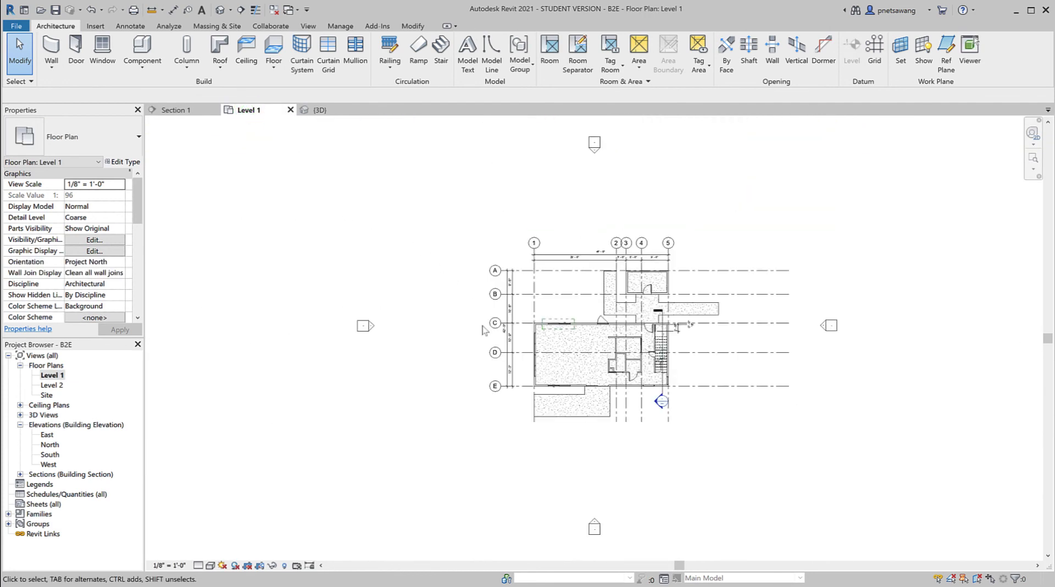
click(643, 488)
scroll(570, 370, up, 3)
middle_drag(570, 370, 434, 373)
scroll(572, 364, up, 3)
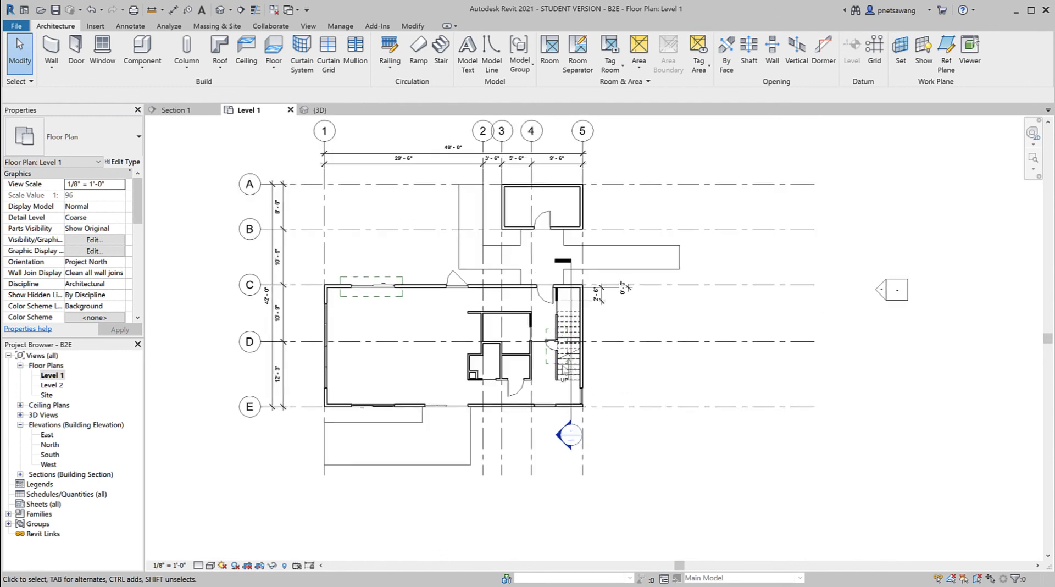
middle_drag(591, 374, 710, 386)
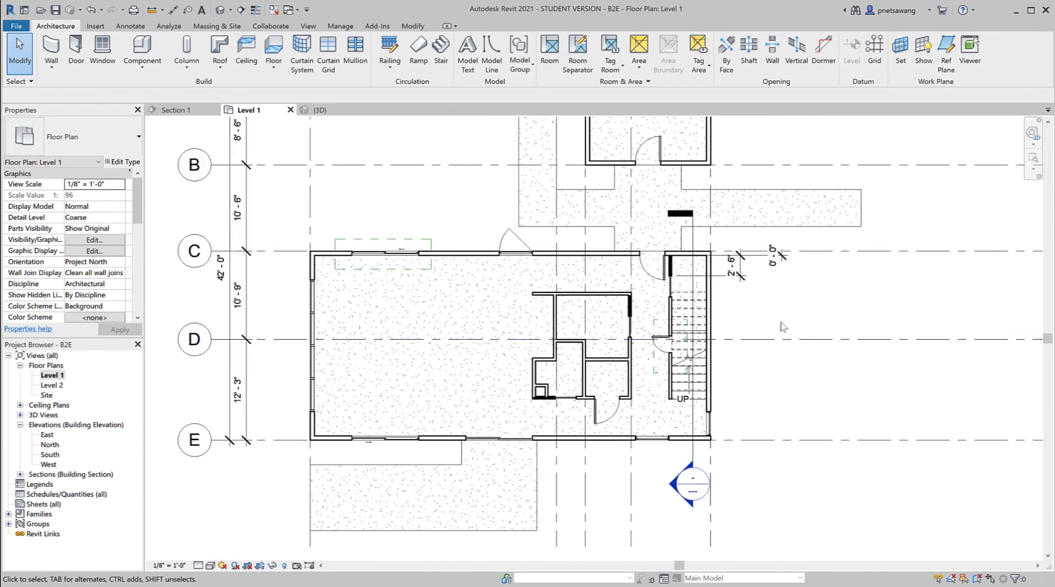